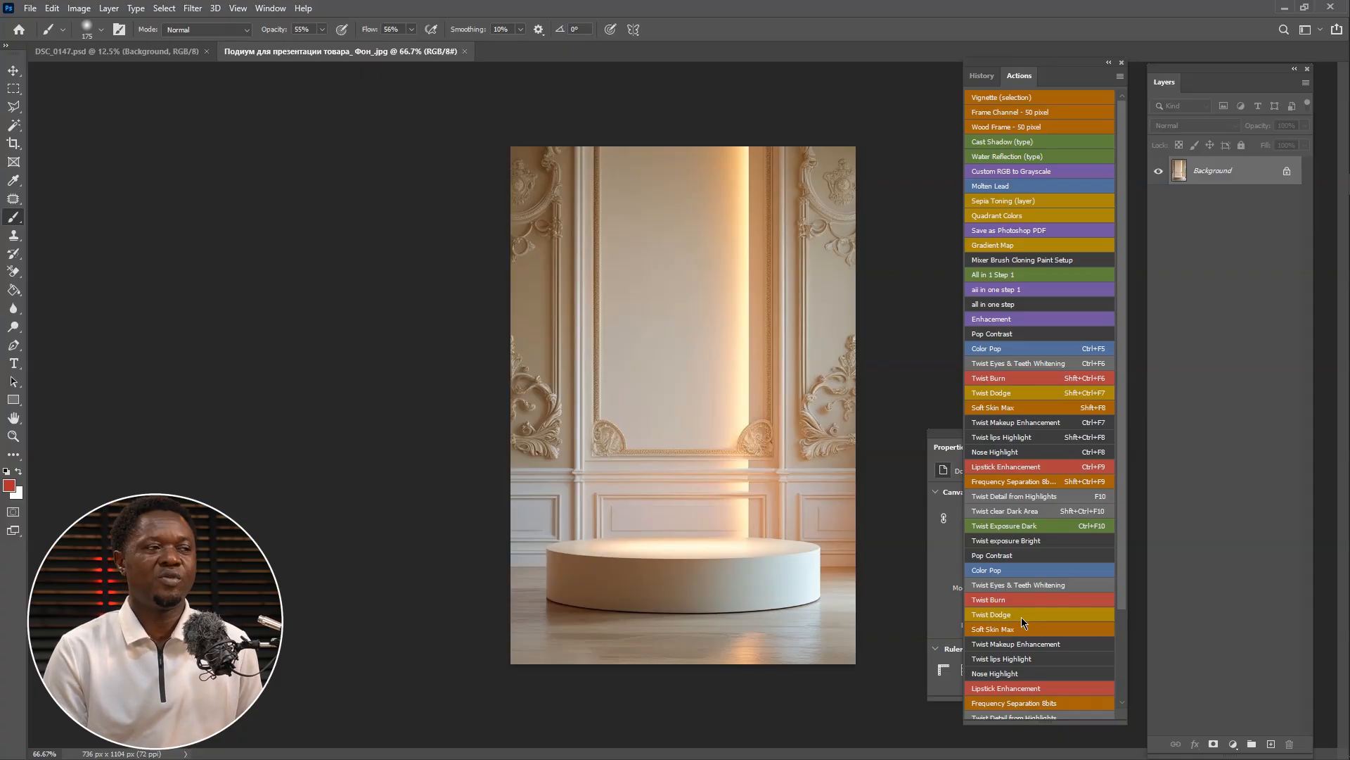
Step: Bring the podium backdrop image into DSC_0147.psd as a new layer directly above the Background layer
{"action": "key", "text": "ctrl+plus"}
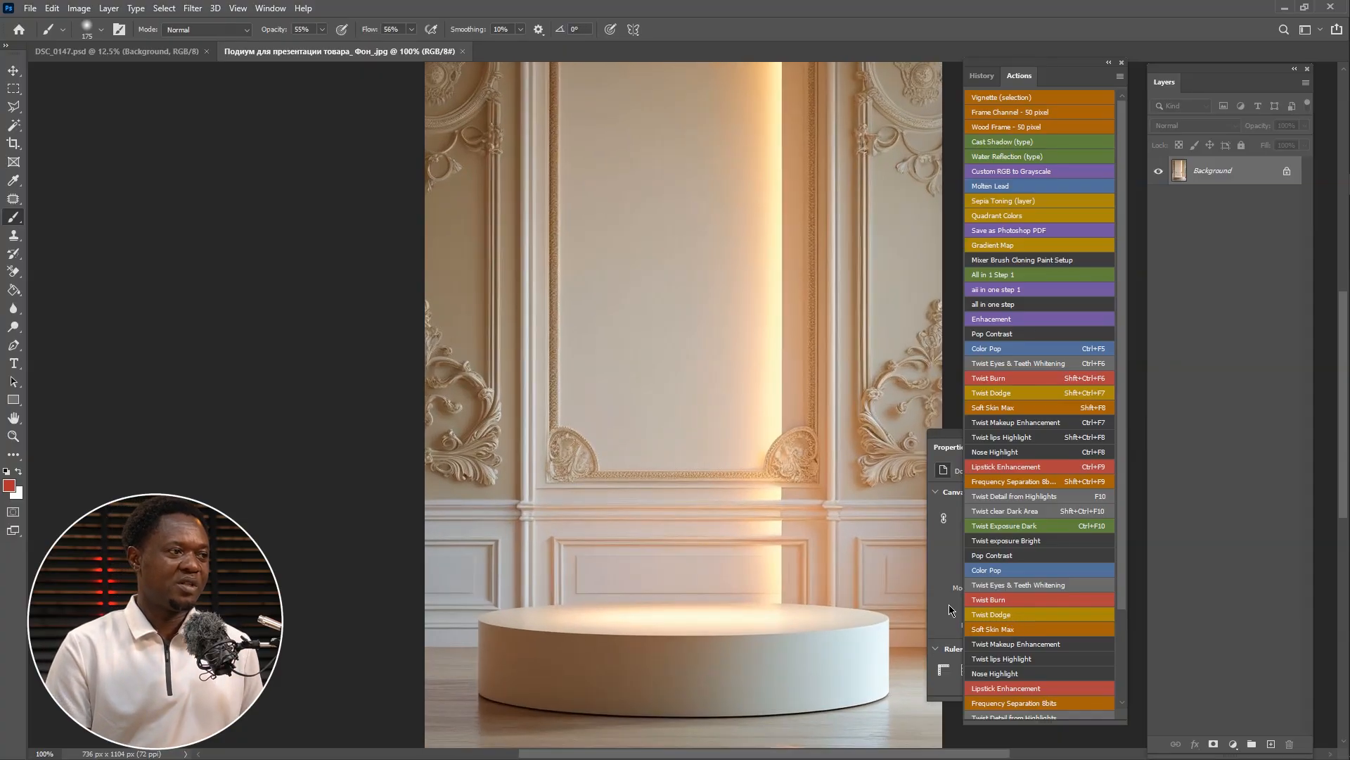
{"action": "scroll", "coordinate": [640, 240], "scroll_direction": "right", "scroll_amount": 2}
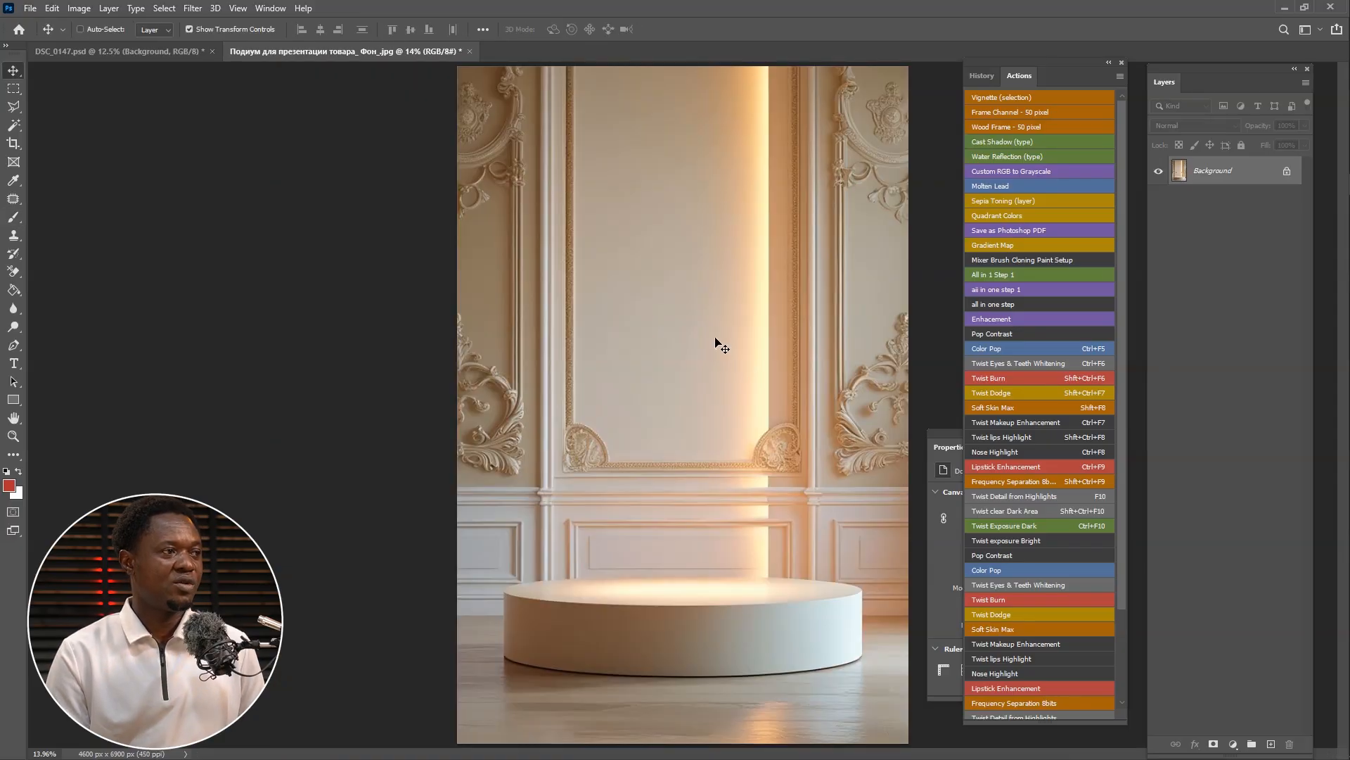
{"action": "left_click", "coordinate": [147, 53]}
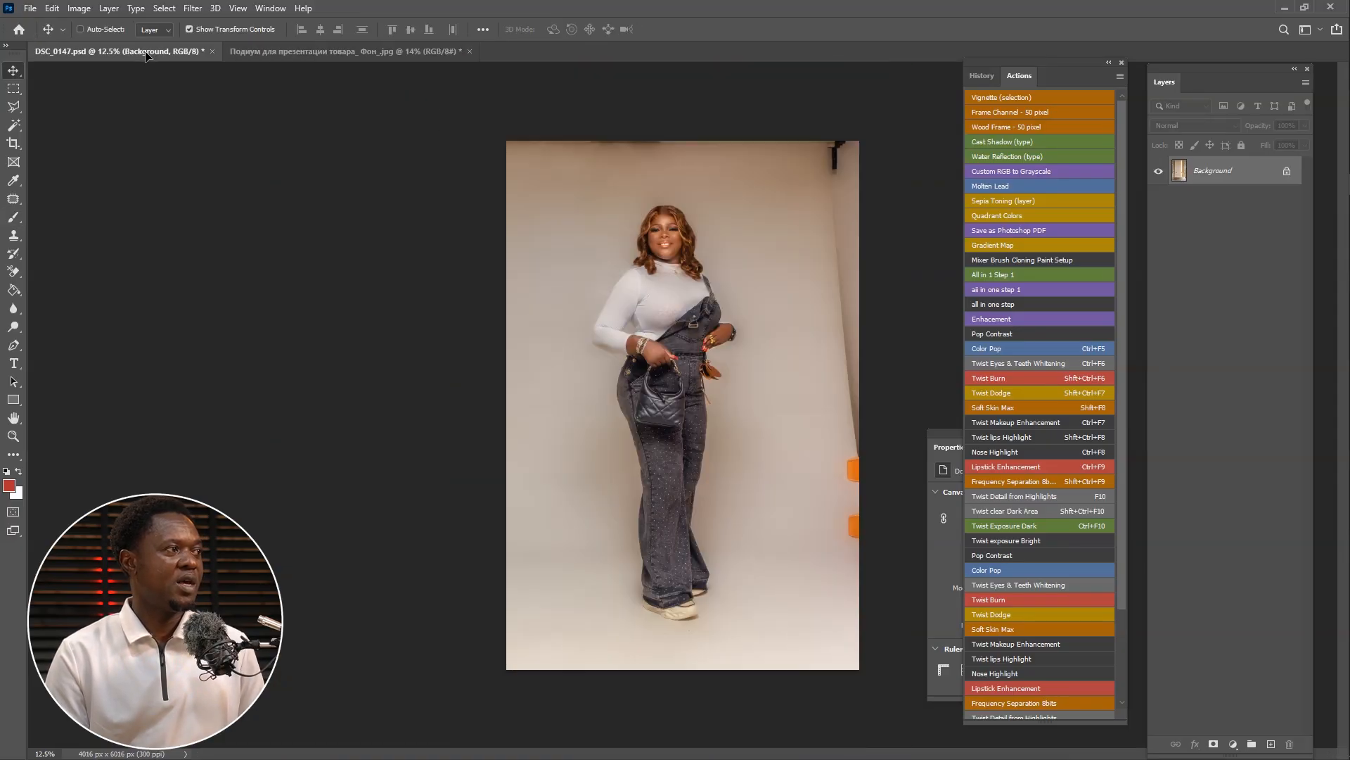
{"action": "left_click_drag", "start_coordinate": [677, 382], "coordinate": [729, 446]}
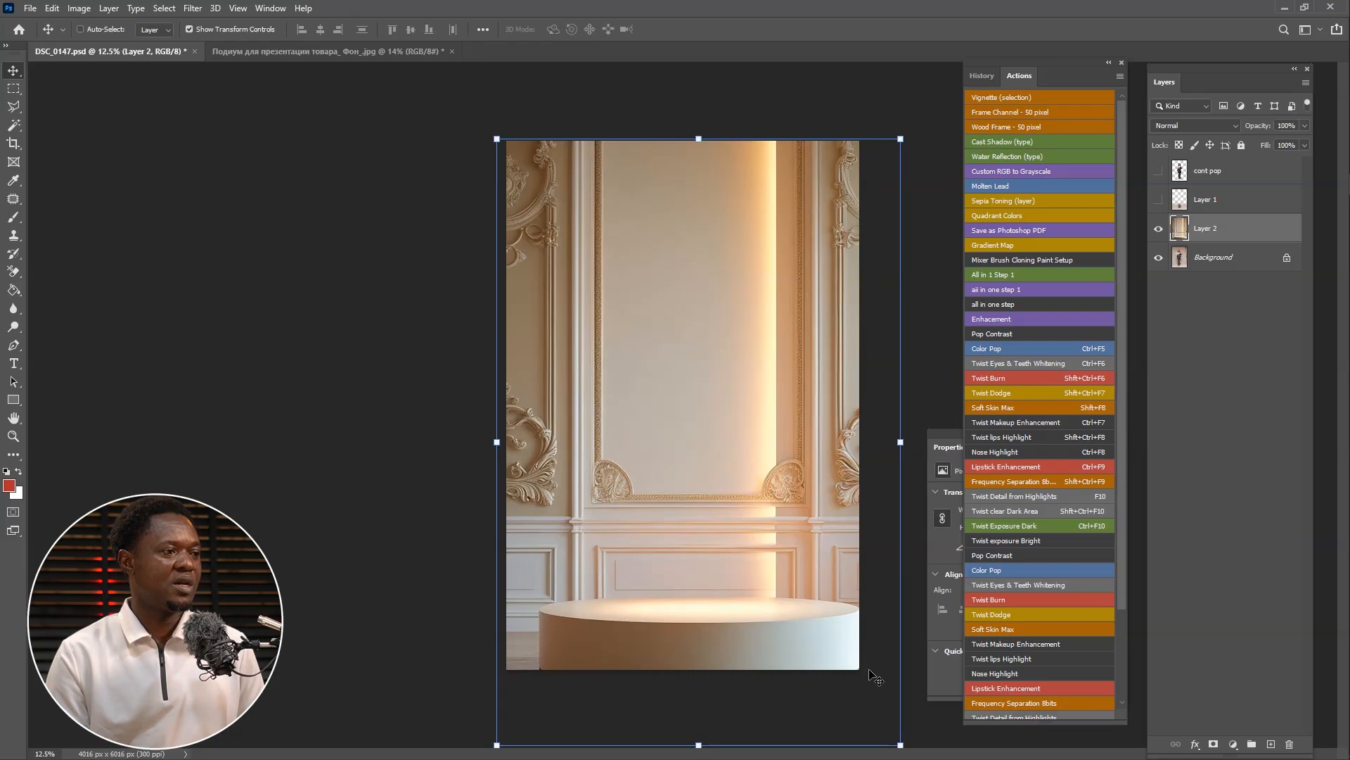
Step: Scale the podium backdrop proportionally to about 87.75% to match the canvas width and shift it upward, leaving a strip uncovered below
{"action": "left_click_drag", "start_coordinate": [894, 733], "coordinate": [867, 681]}
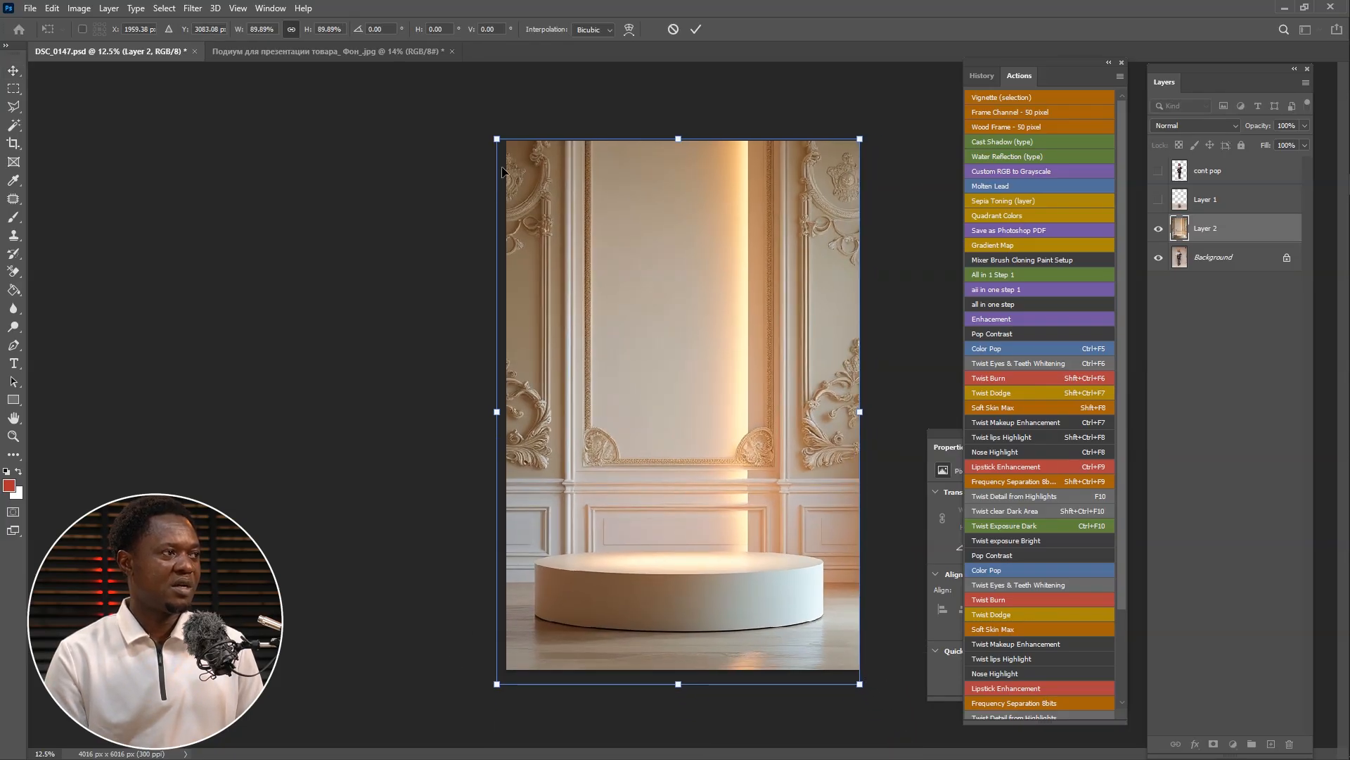
{"action": "left_click_drag", "start_coordinate": [495, 138], "coordinate": [504, 151]}
{"action": "left_click_drag", "start_coordinate": [657, 377], "coordinate": [652, 328]}
{"action": "key", "text": "Right"}
{"action": "key", "text": "Right"}
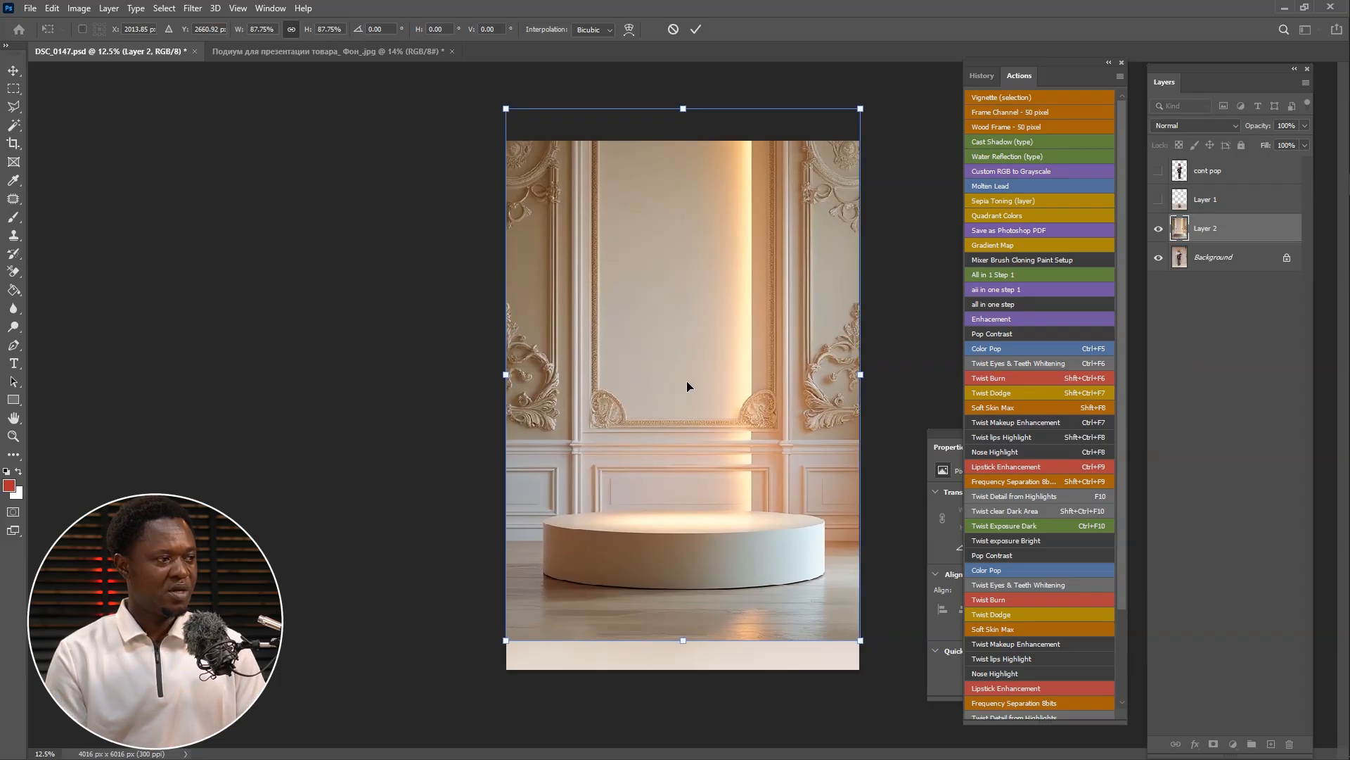
{"action": "key", "text": "Return"}
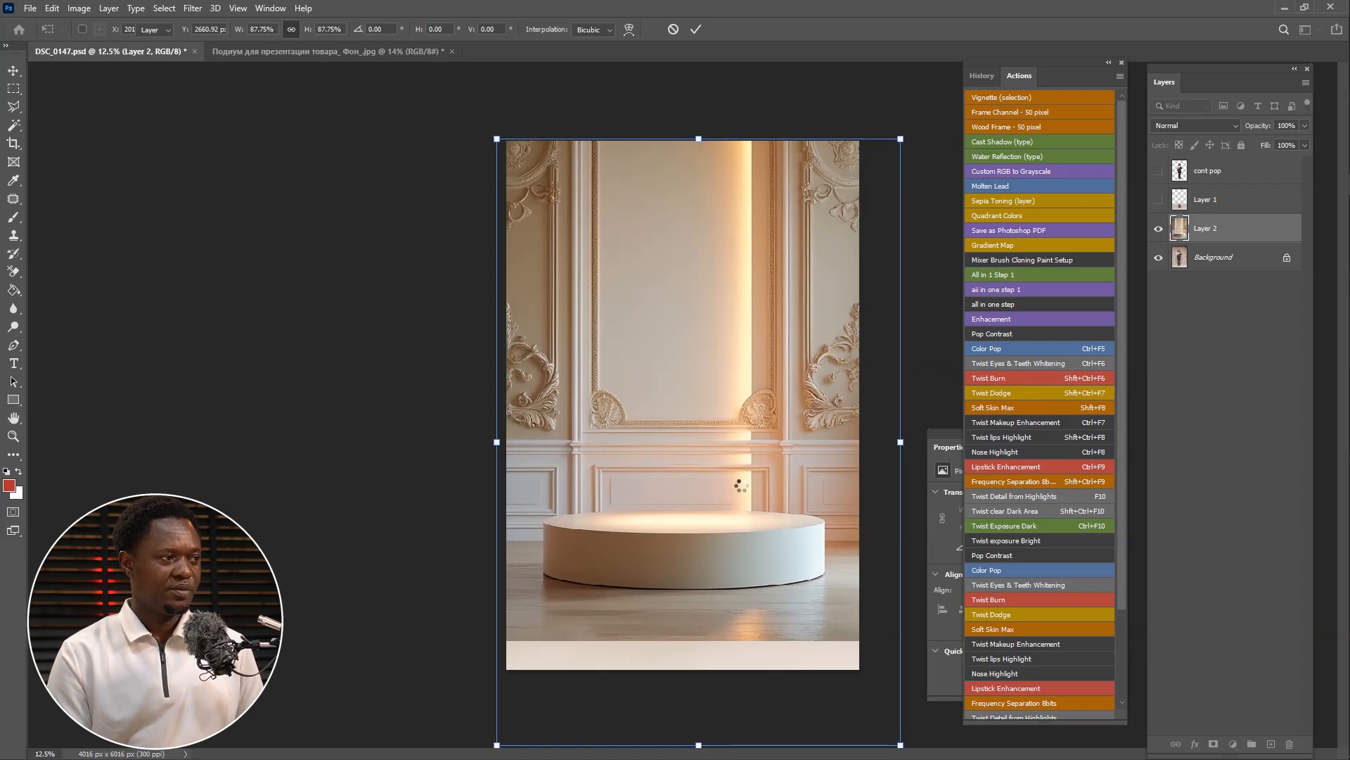
Step: Turn on the visibility of the cont pop cutout and the Multiply shadow in Layer 1, comparing each on and off
{"action": "left_click", "coordinate": [1158, 171]}
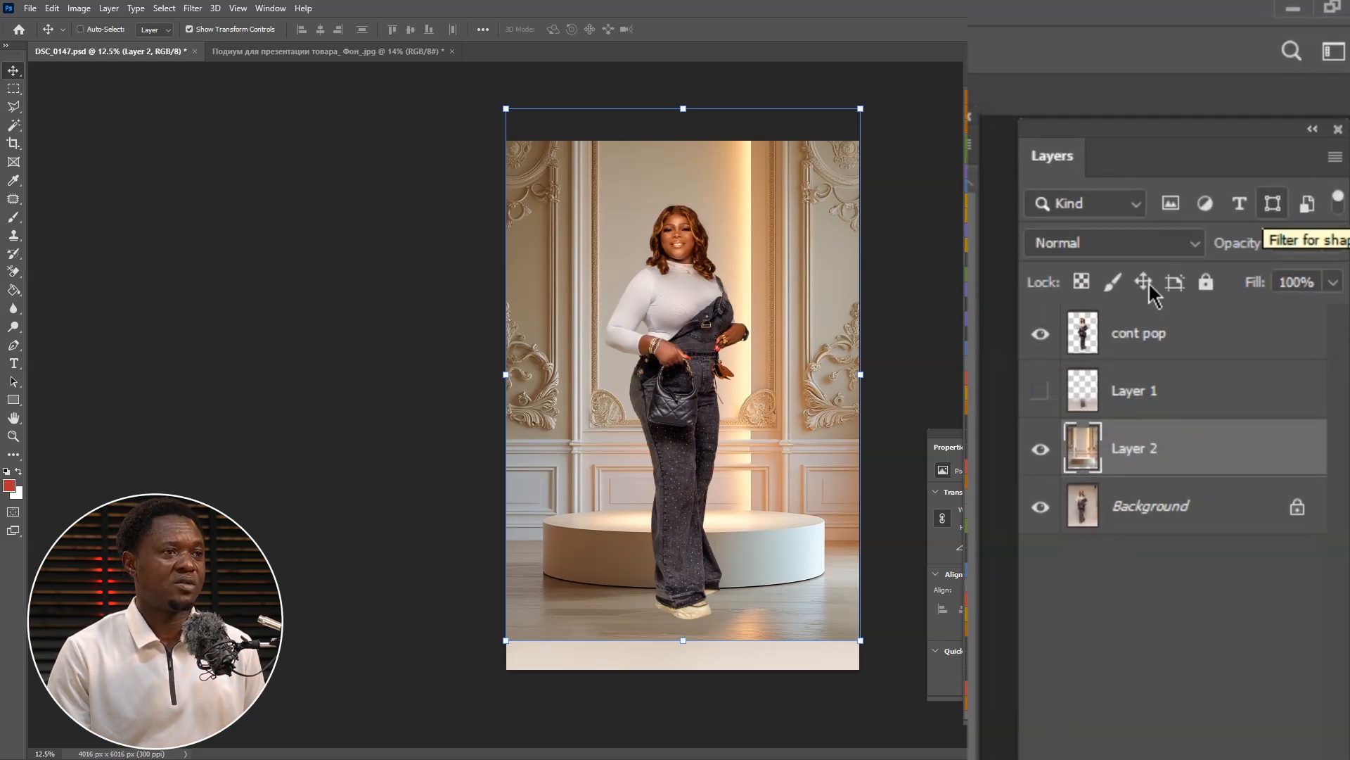
{"action": "left_click", "coordinate": [1044, 334]}
{"action": "left_click", "coordinate": [1049, 335]}
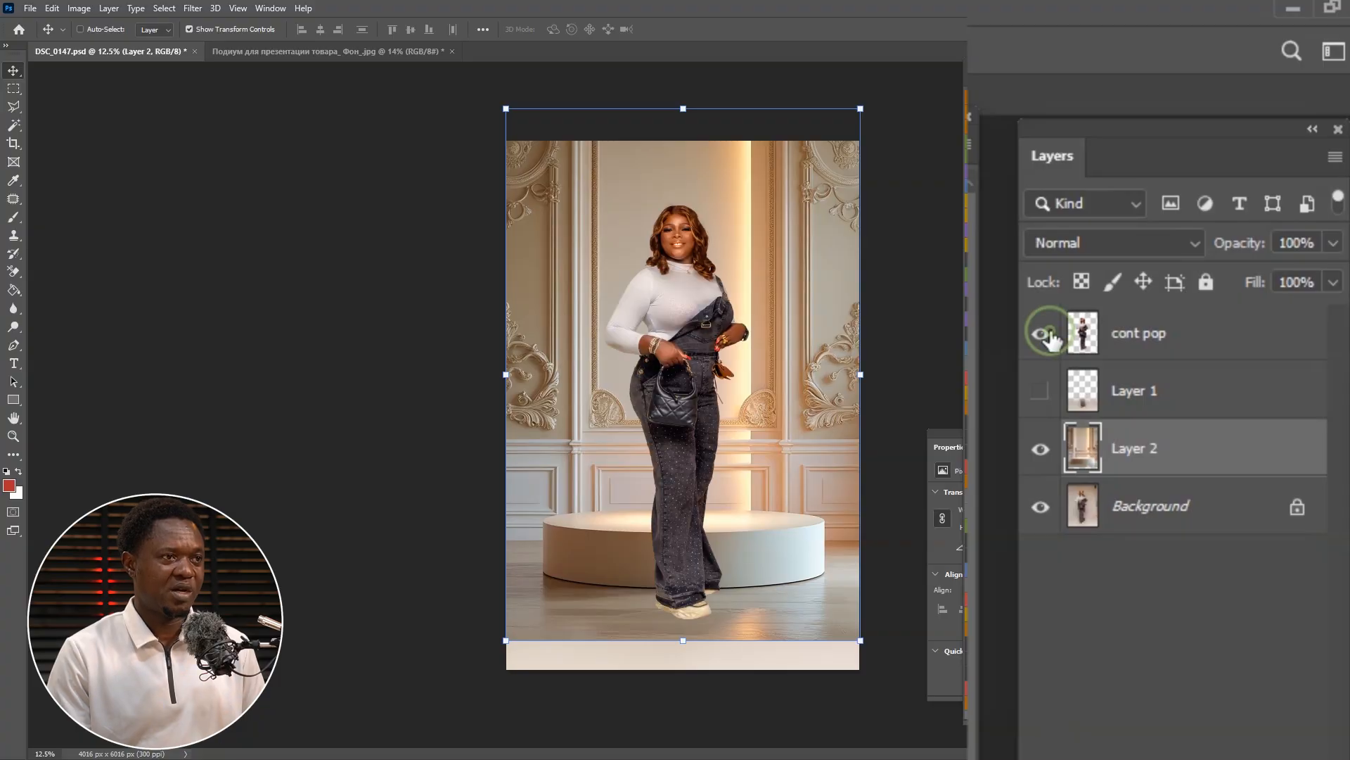
{"action": "left_click", "coordinate": [1148, 406]}
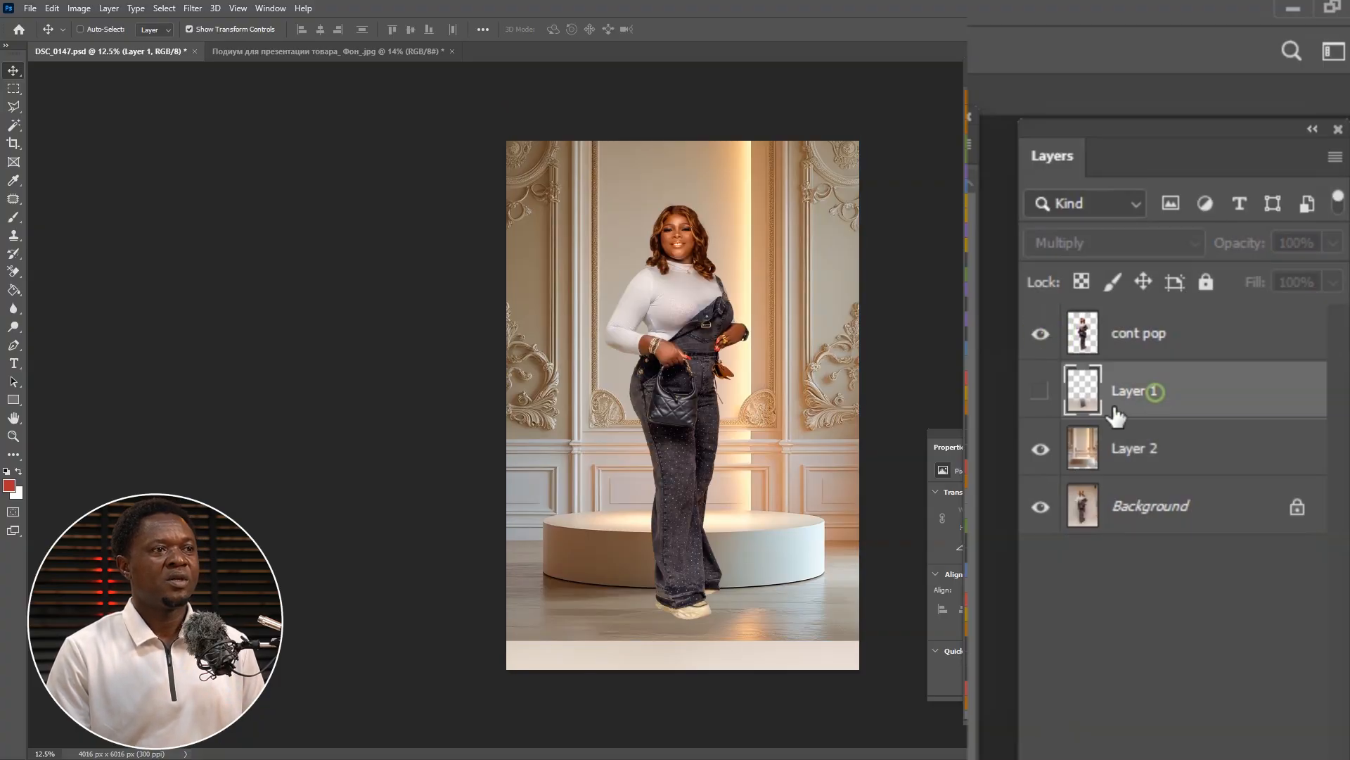
{"action": "left_click", "coordinate": [1041, 391]}
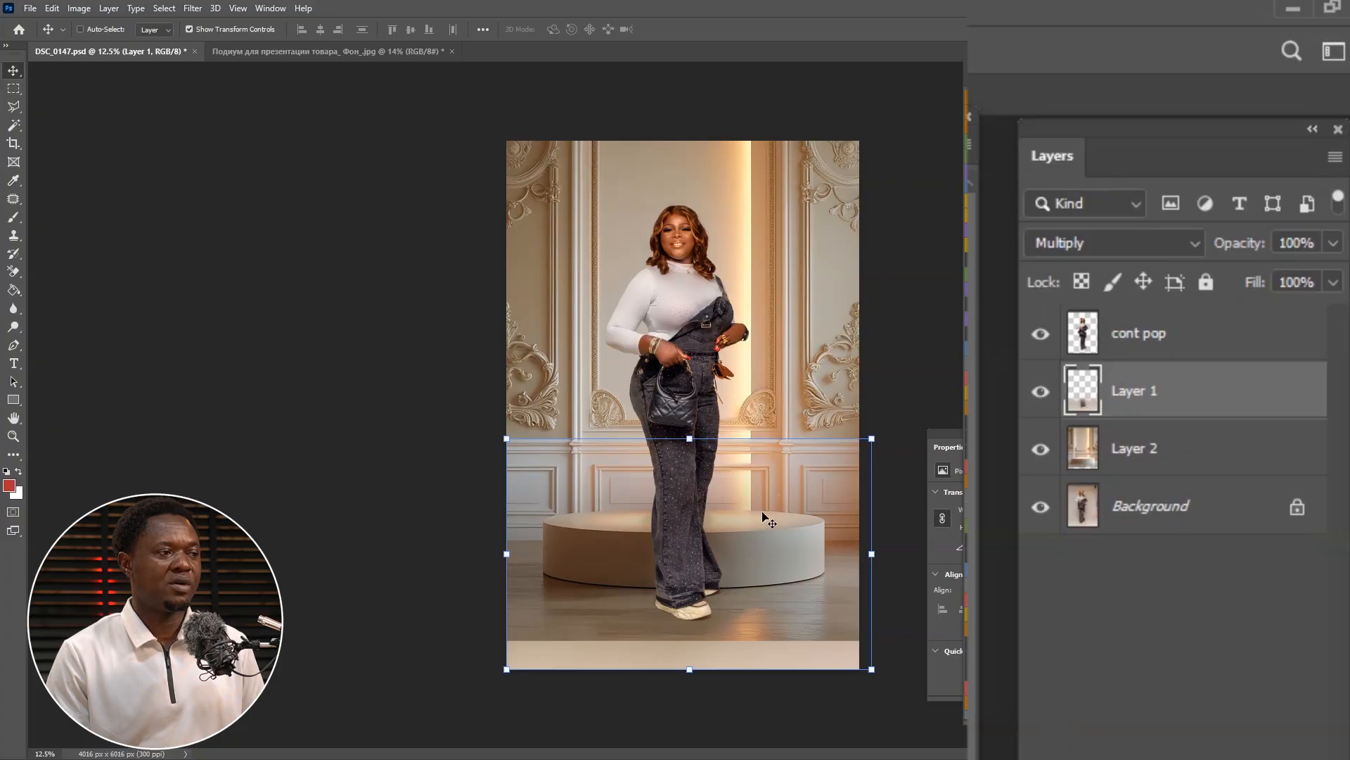
{"action": "left_click", "coordinate": [1042, 393]}
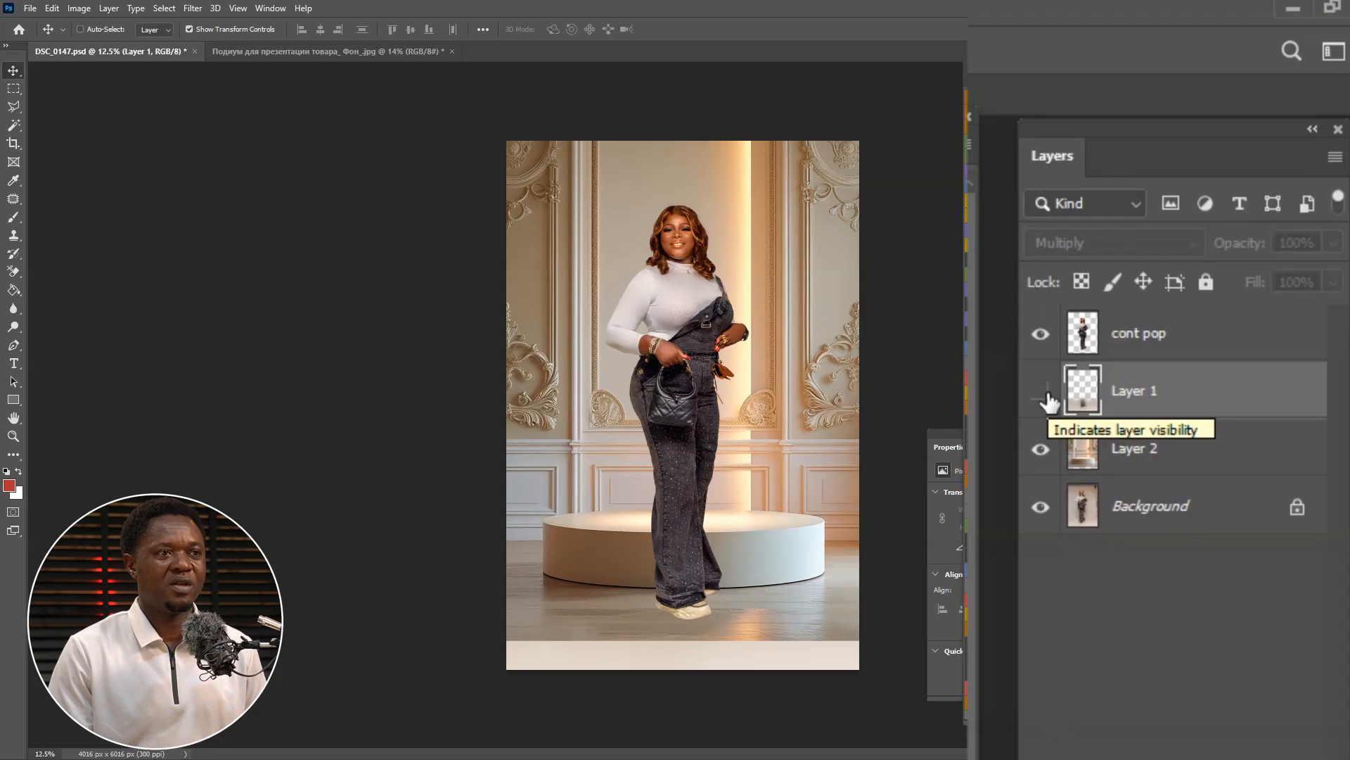
{"action": "left_click", "coordinate": [1045, 393]}
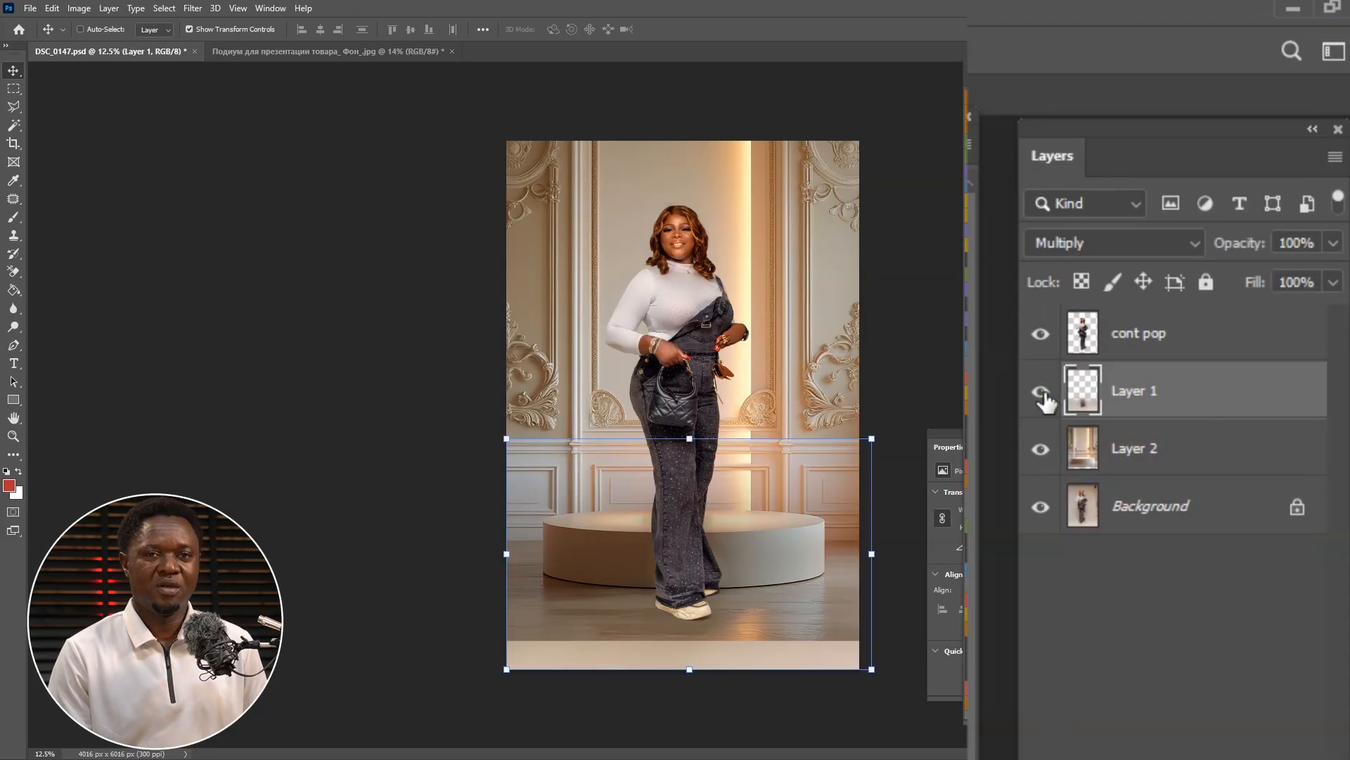
Step: Move the podium backdrop on Layer 2 slightly further up behind the woman
{"action": "left_click", "coordinate": [1152, 452]}
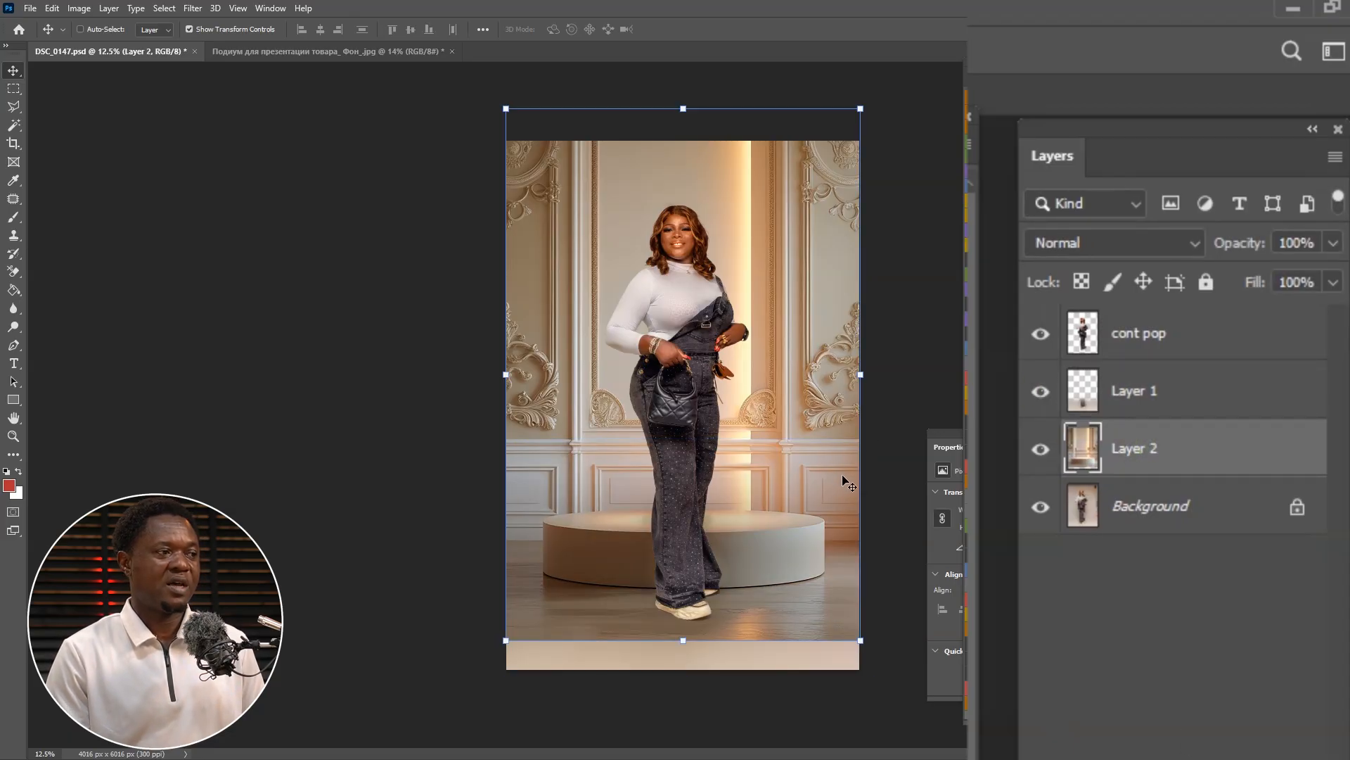
{"action": "left_click_drag", "start_coordinate": [836, 498], "coordinate": [830, 483]}
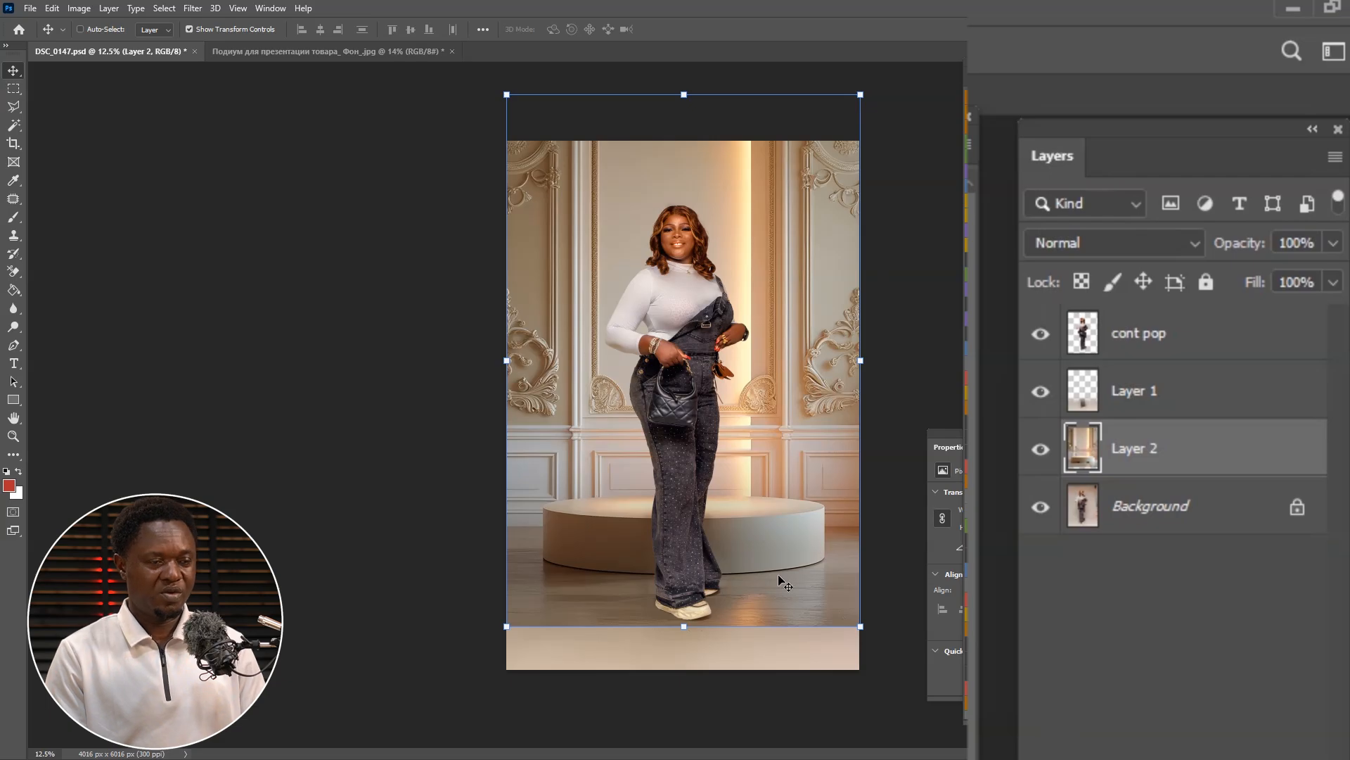
Step: Select the floor strip along the lower edge of Layer 2 and distort its lower corners outward and down to cover the canvas bottom
{"action": "right_click", "coordinate": [19, 110]}
{"action": "left_click", "coordinate": [56, 101]}
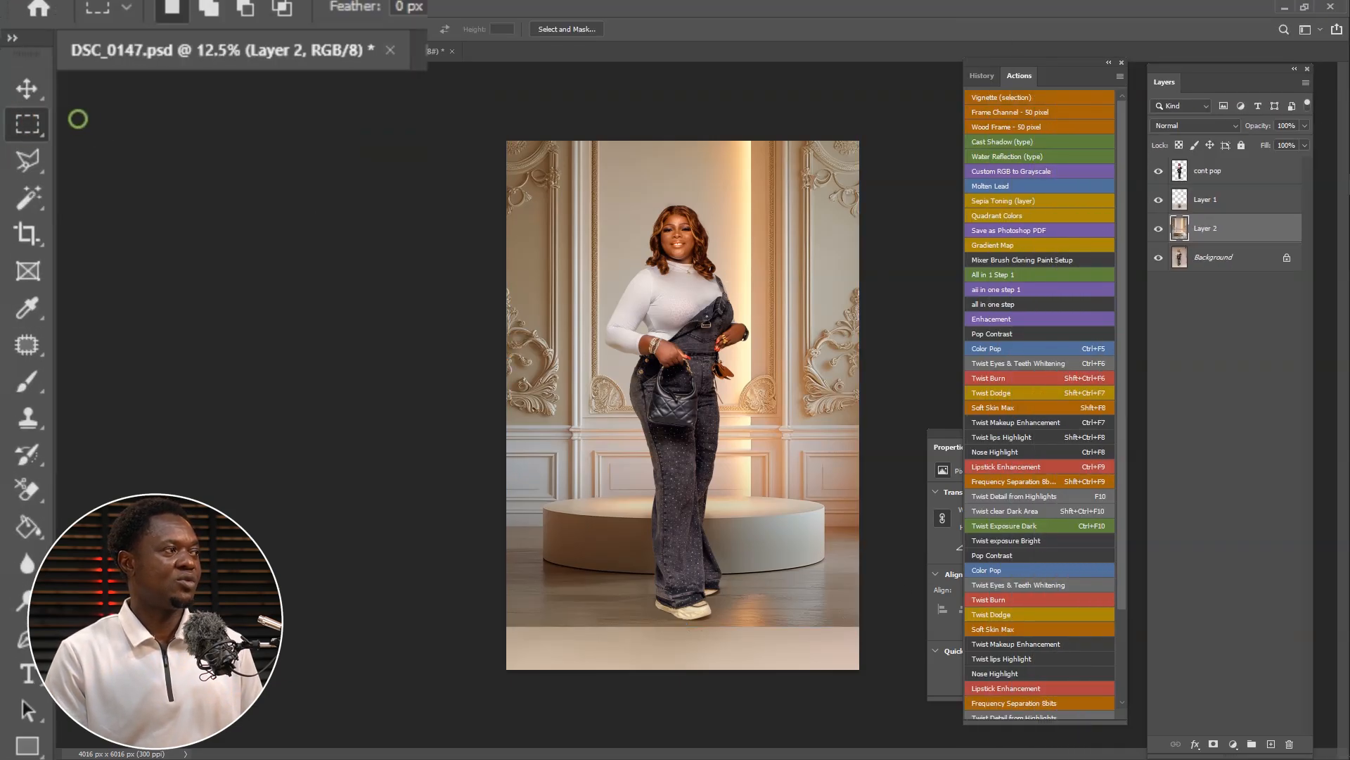
{"action": "left_click_drag", "start_coordinate": [506, 585], "coordinate": [865, 632]}
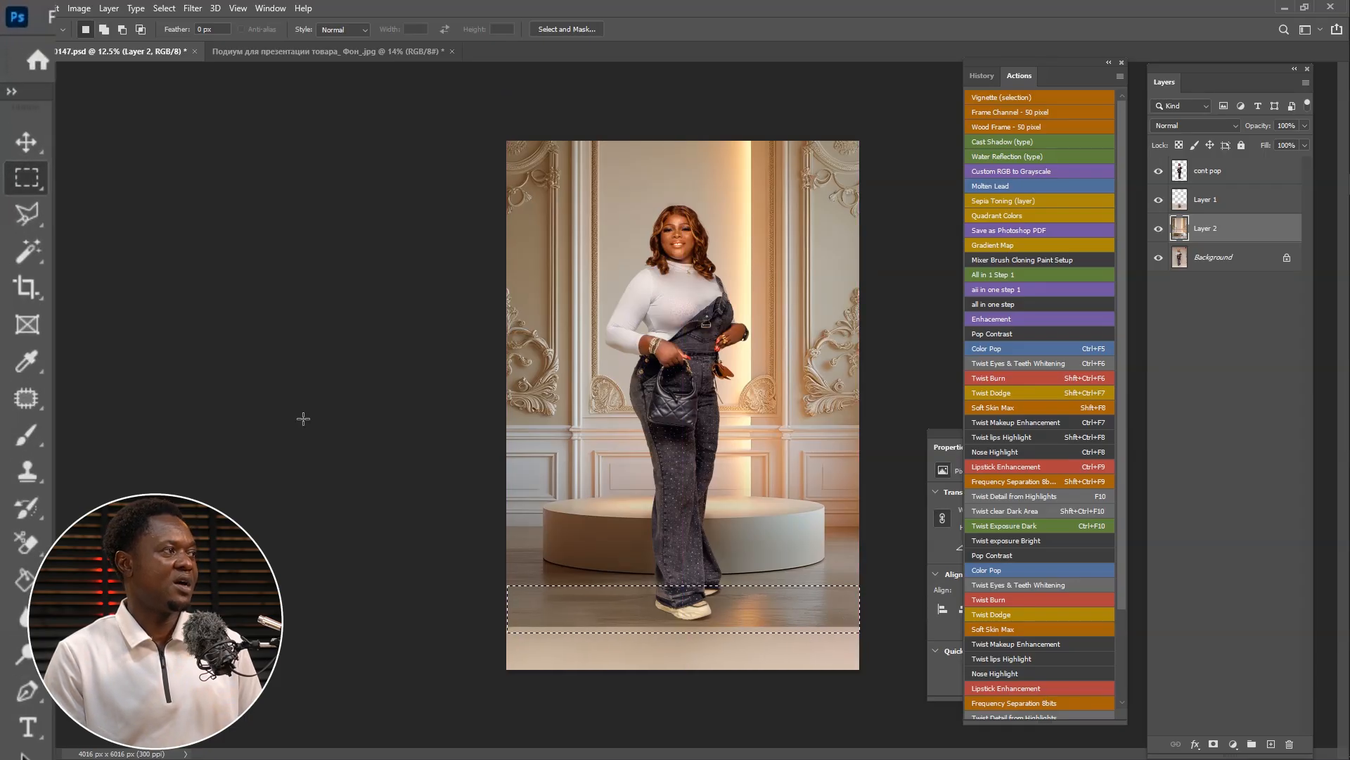
{"action": "left_click", "coordinate": [26, 142]}
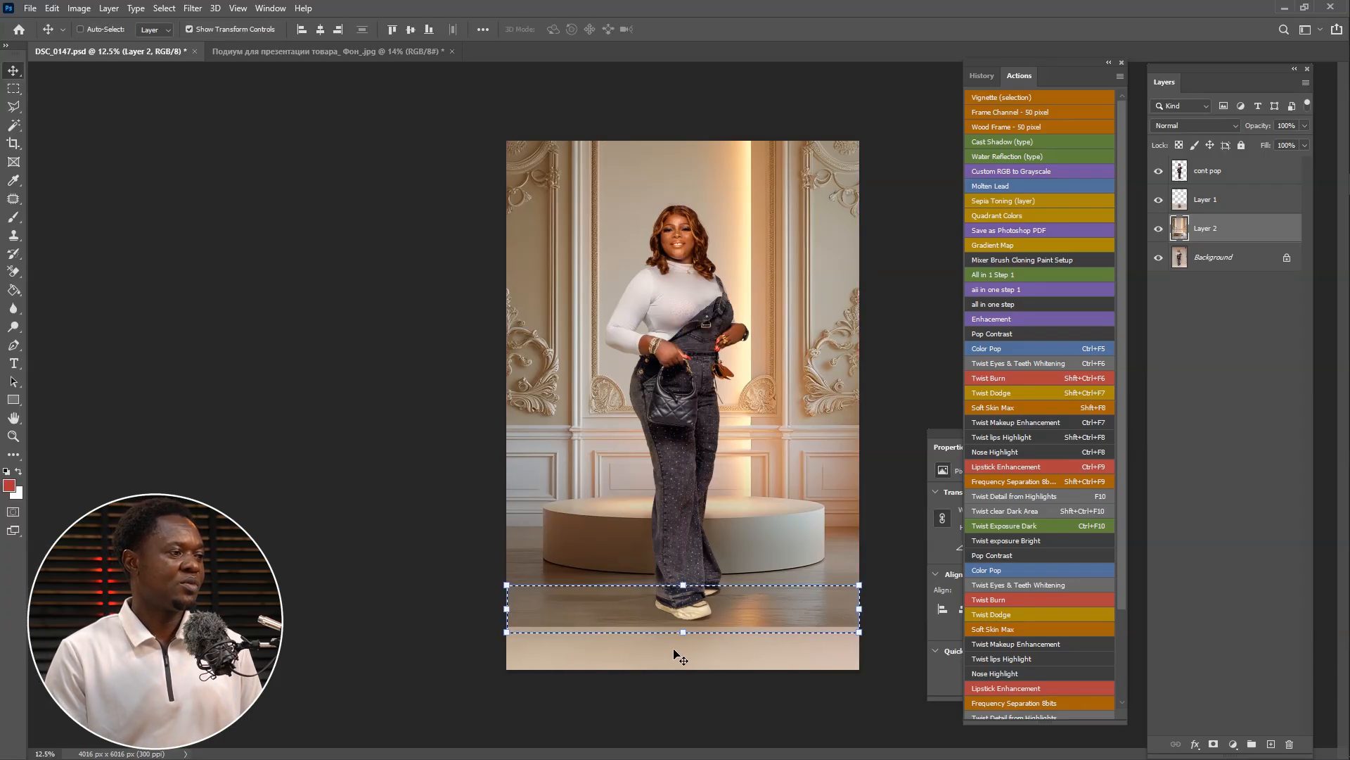
{"action": "key", "text": "ctrl"}
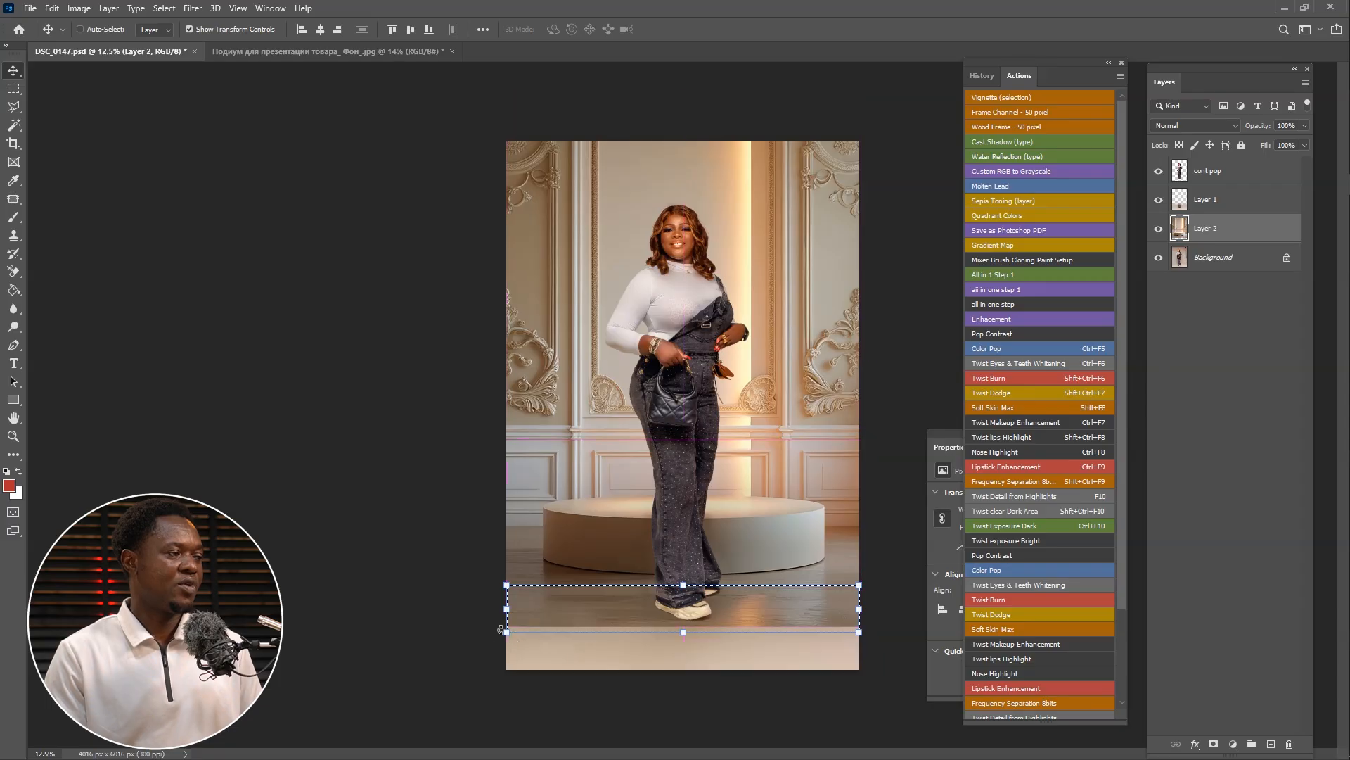
{"action": "key", "text": "ctrl"}
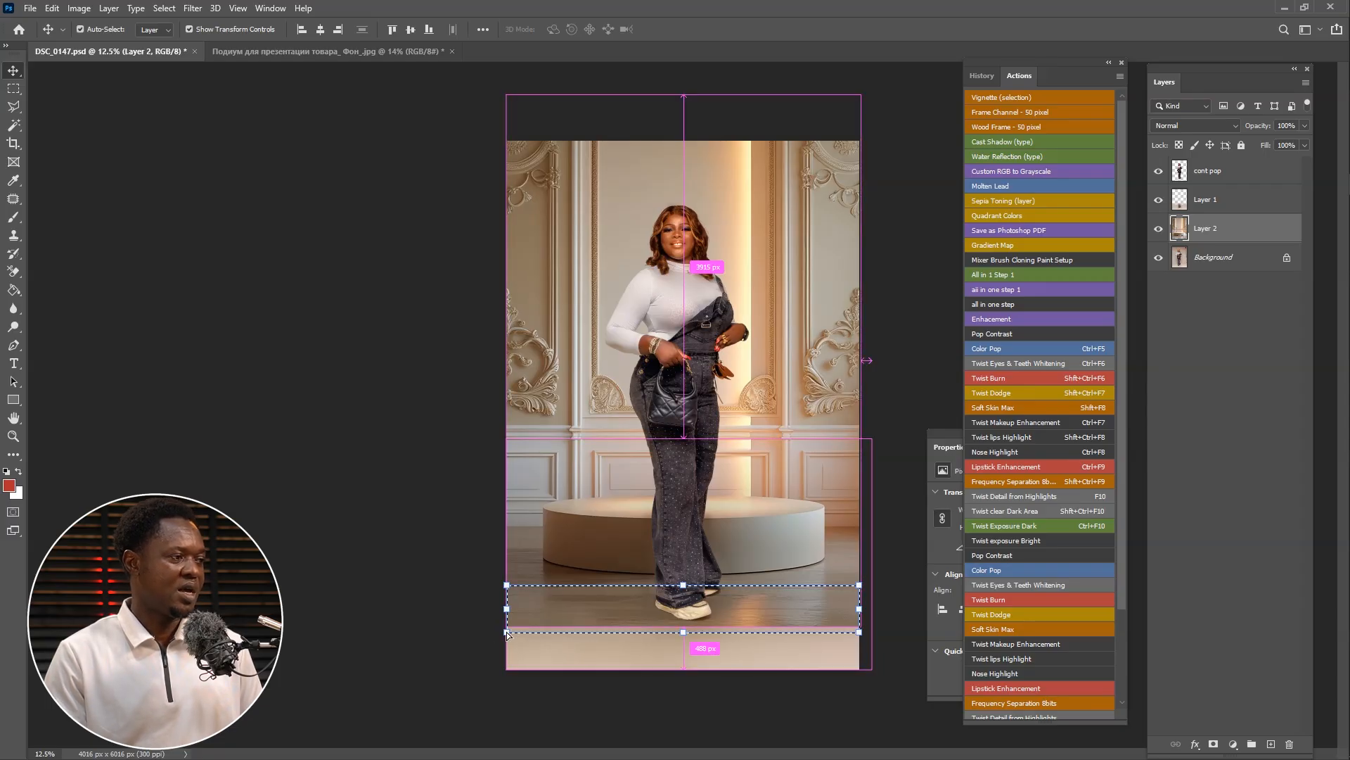
{"action": "left_click_drag", "start_coordinate": [507, 633], "coordinate": [446, 689]}
{"action": "left_click_drag", "start_coordinate": [859, 632], "coordinate": [918, 695]}
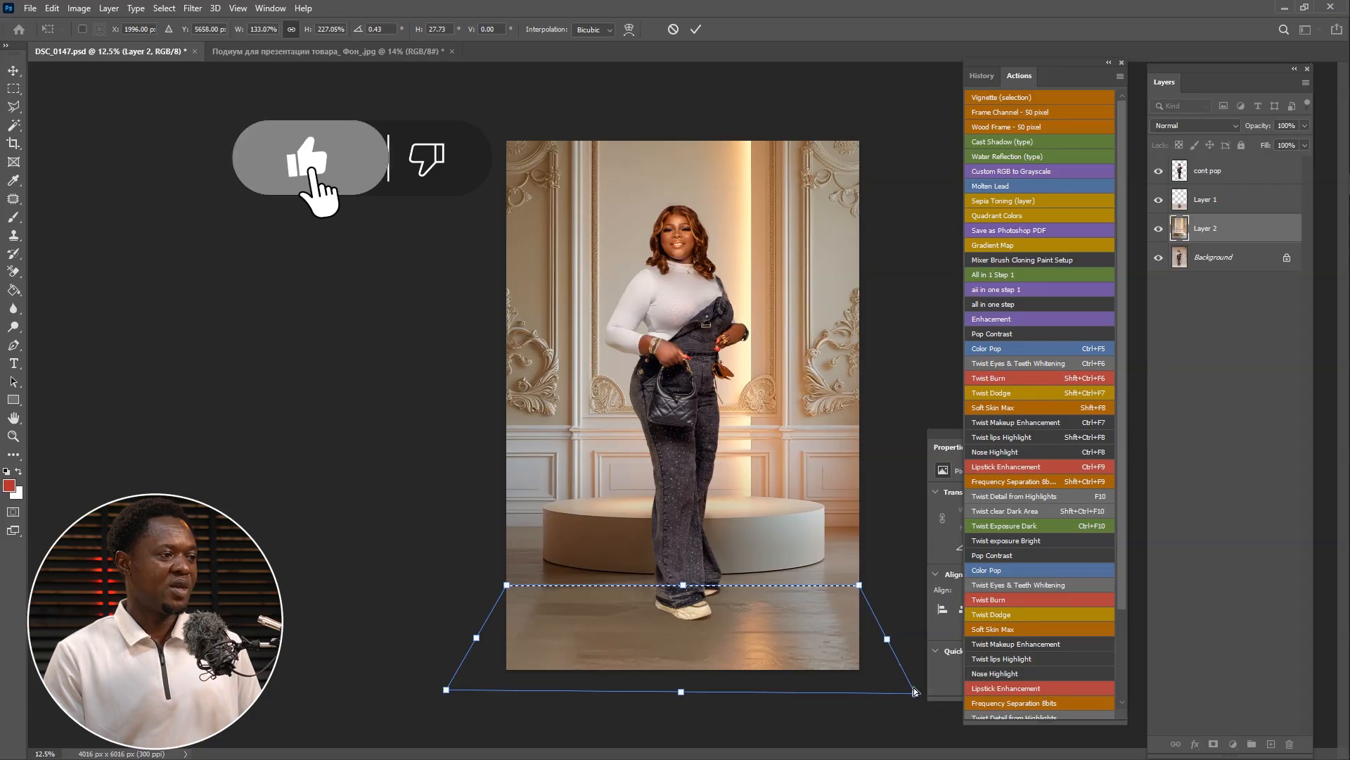
{"action": "key", "text": "Return"}
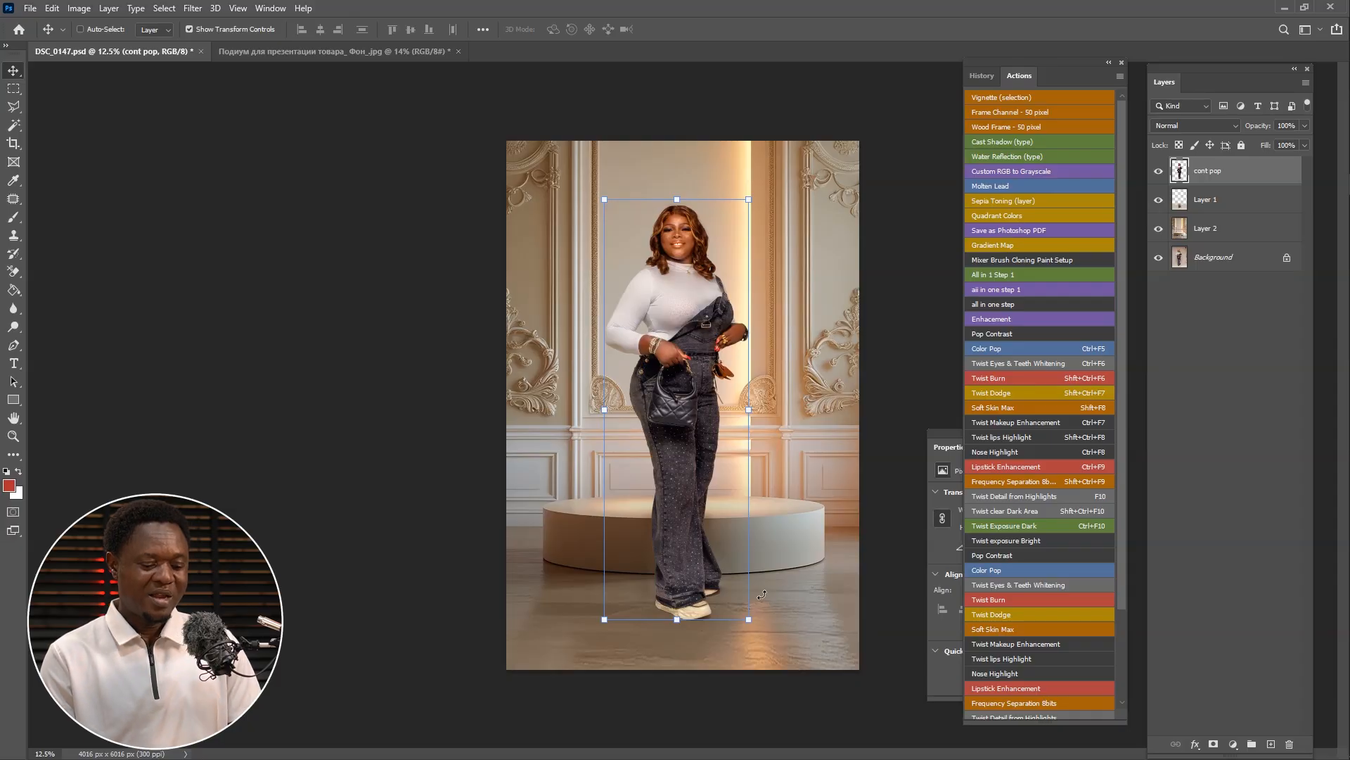
Step: Add a Brightness/Contrast adjustment directly above Layer 2 with brightness -91 and contrast 23
{"action": "key", "text": "ctrl+plus"}
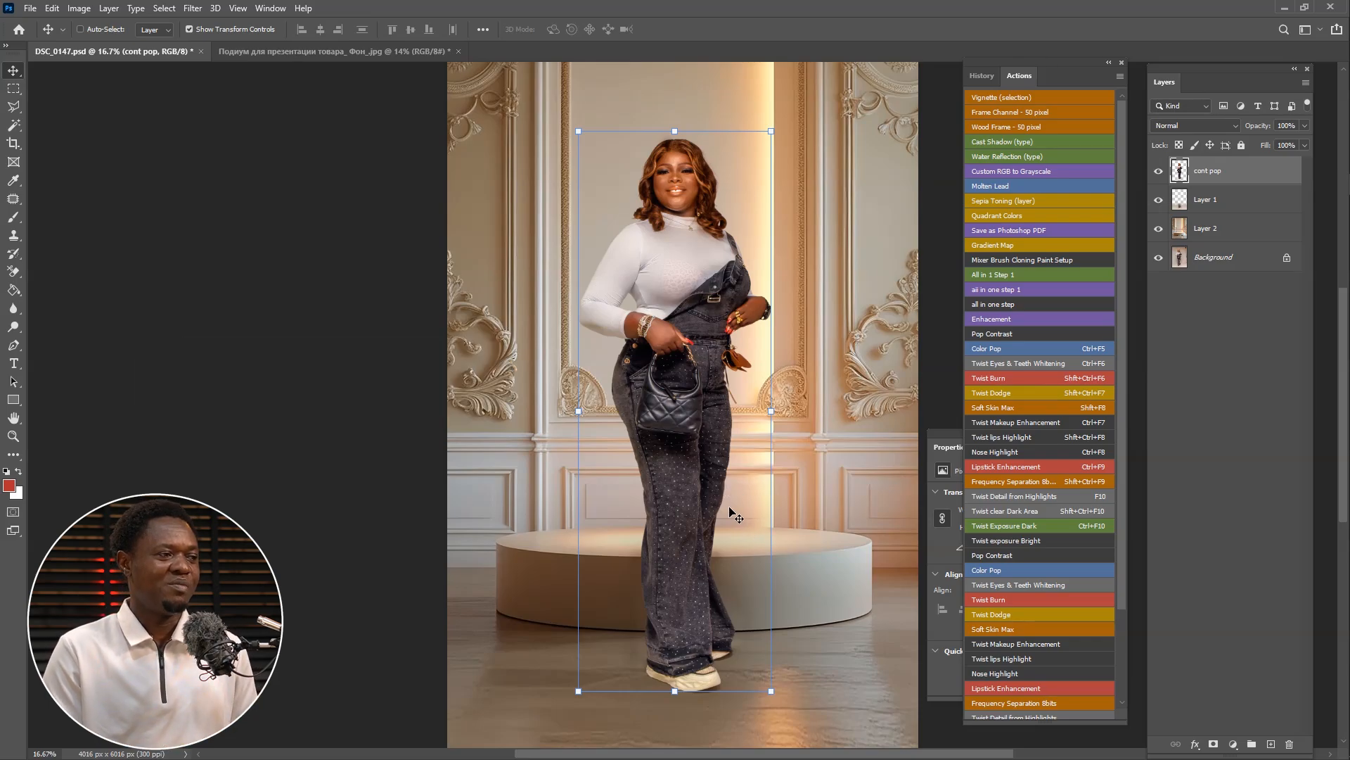
{"action": "left_click", "coordinate": [1232, 238]}
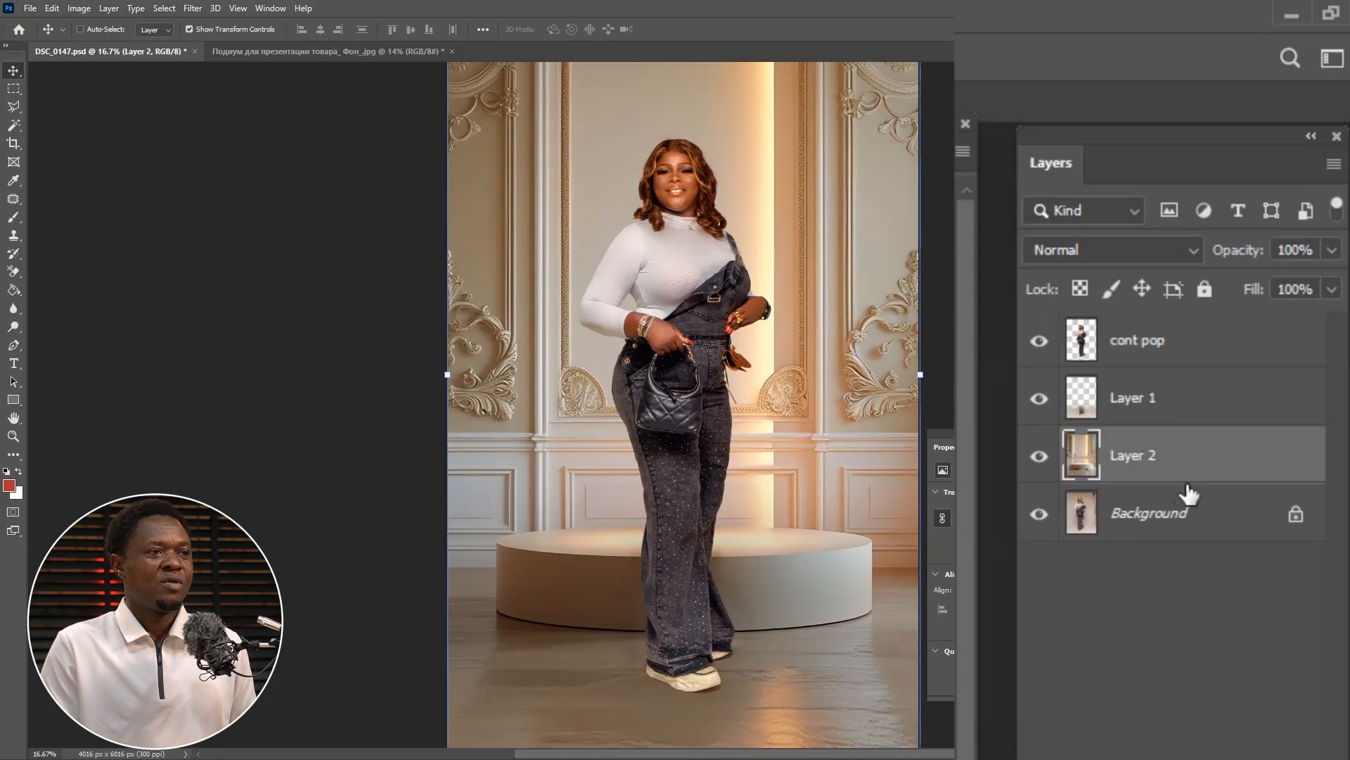
{"action": "left_click", "coordinate": [1117, 726]}
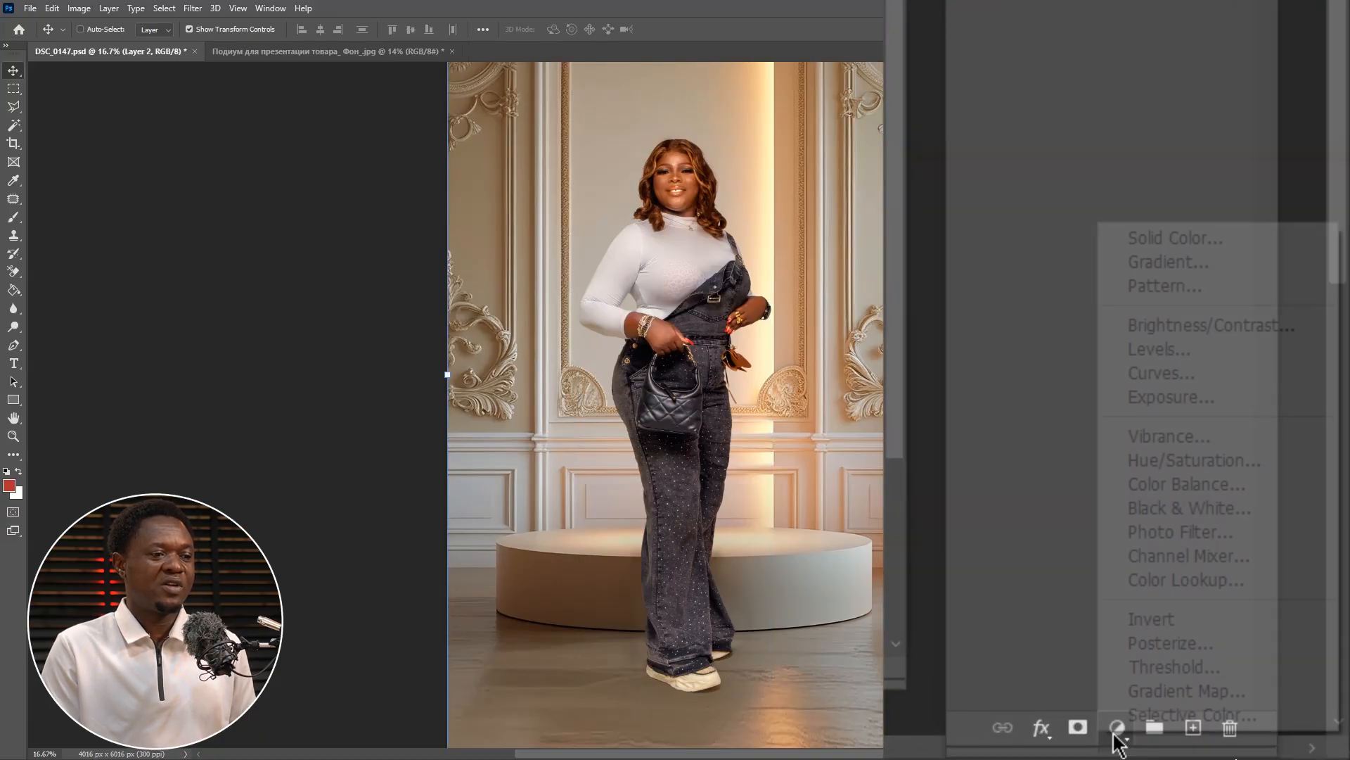
{"action": "left_click", "coordinate": [1176, 323]}
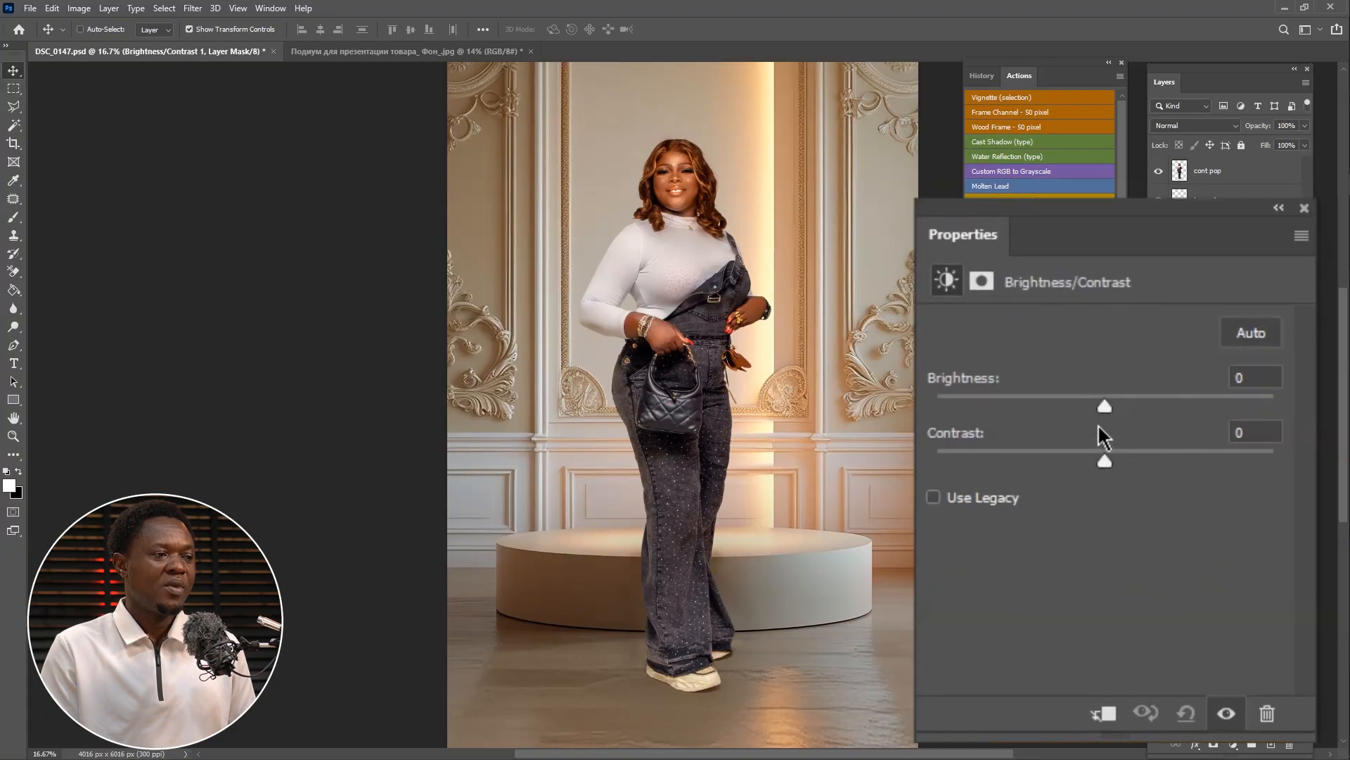
{"action": "left_click_drag", "start_coordinate": [1103, 403], "coordinate": [1002, 386]}
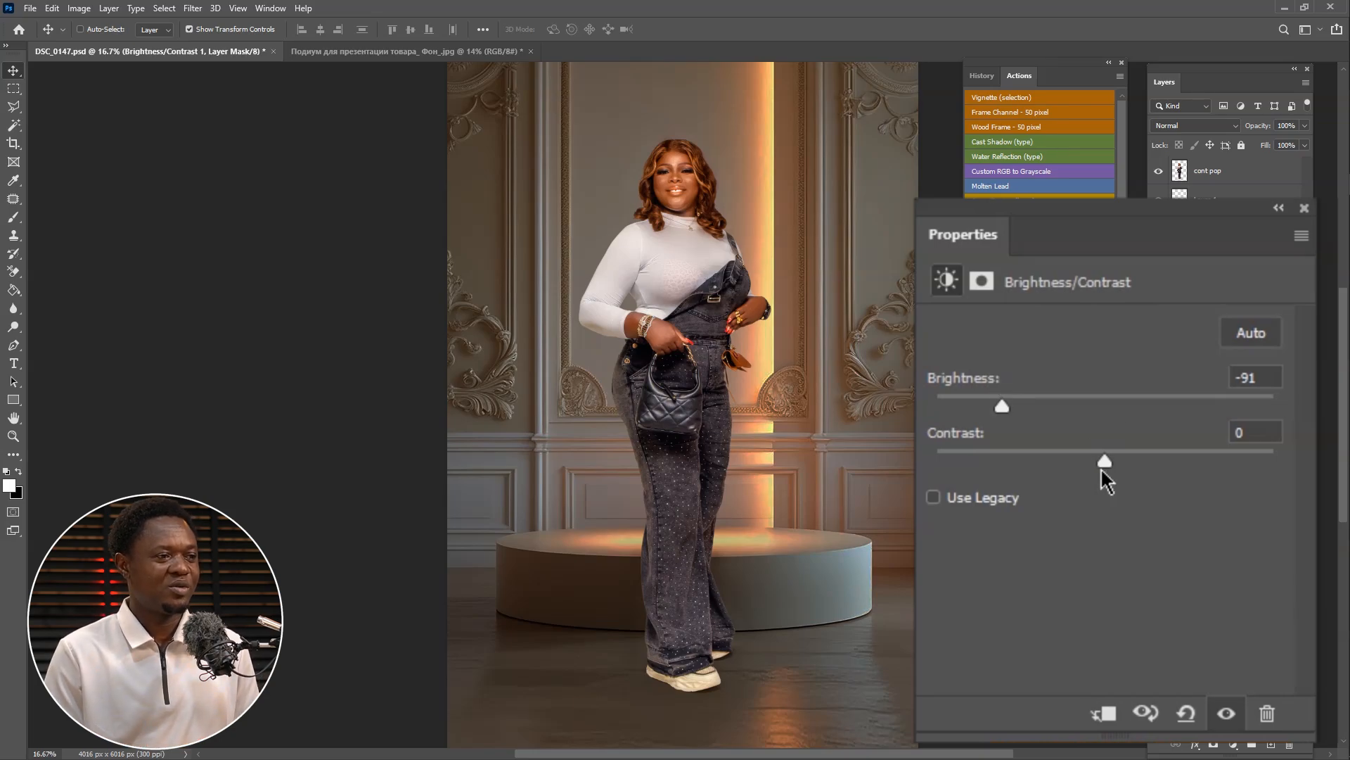
{"action": "left_click_drag", "start_coordinate": [1102, 469], "coordinate": [1144, 459]}
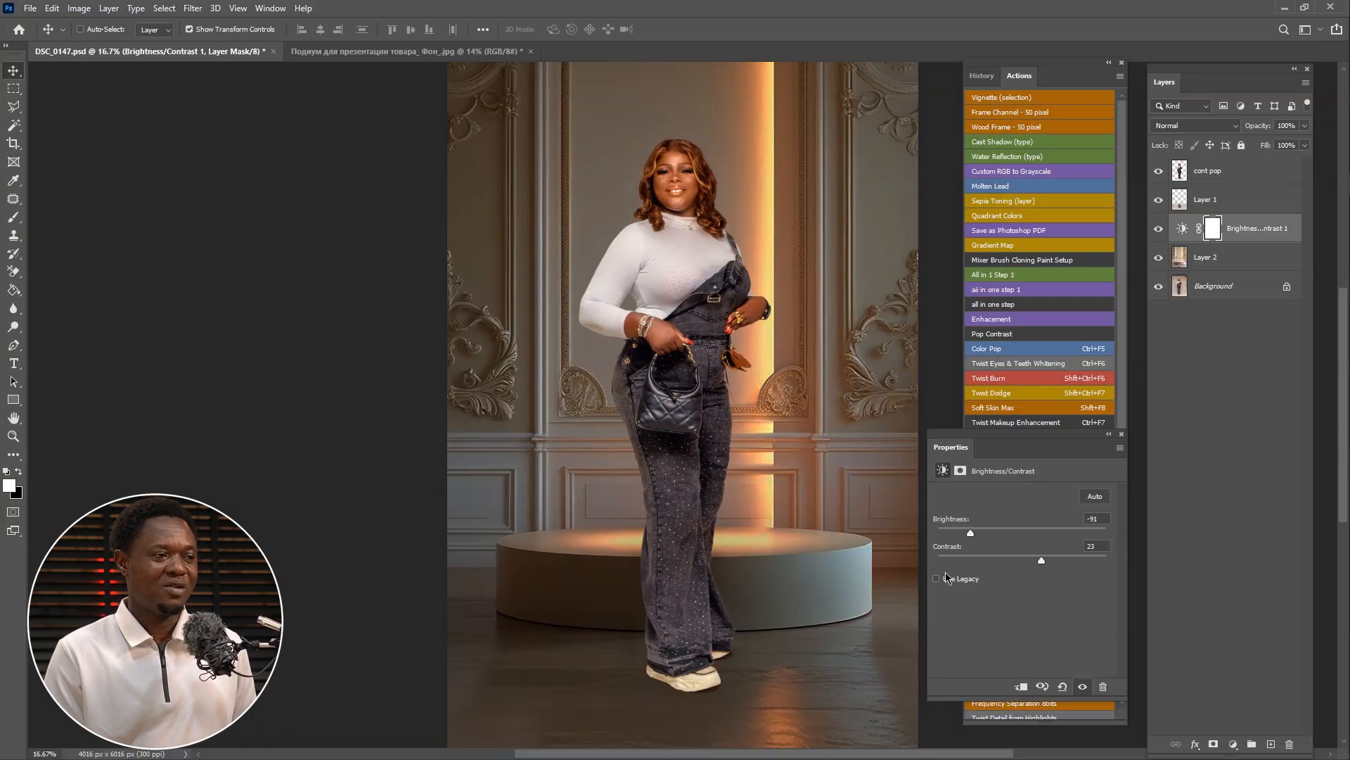
Step: Add a yellow solid color fill layer (#f1bd32) above the cont pop layer and set its blend mode to Soft Light
{"action": "left_click", "coordinate": [1242, 172]}
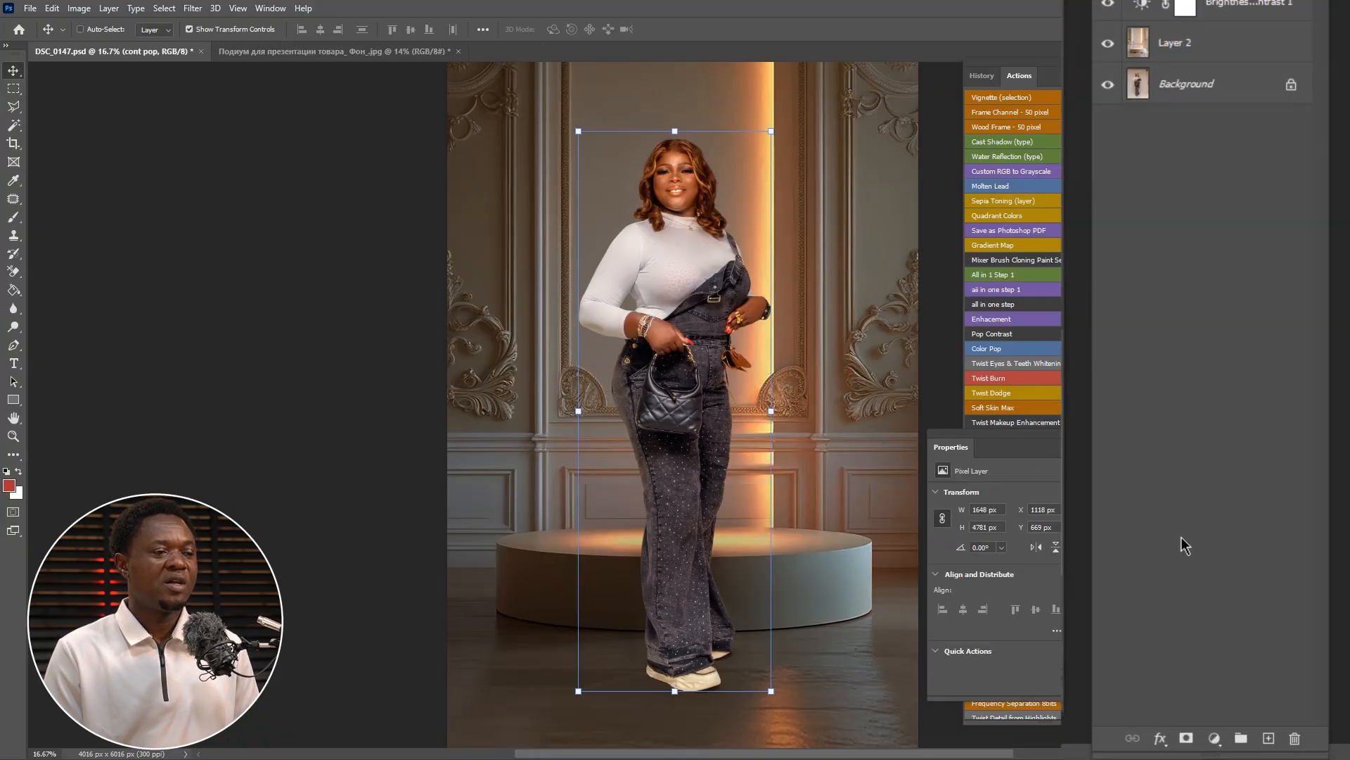
{"action": "left_click", "coordinate": [1233, 744]}
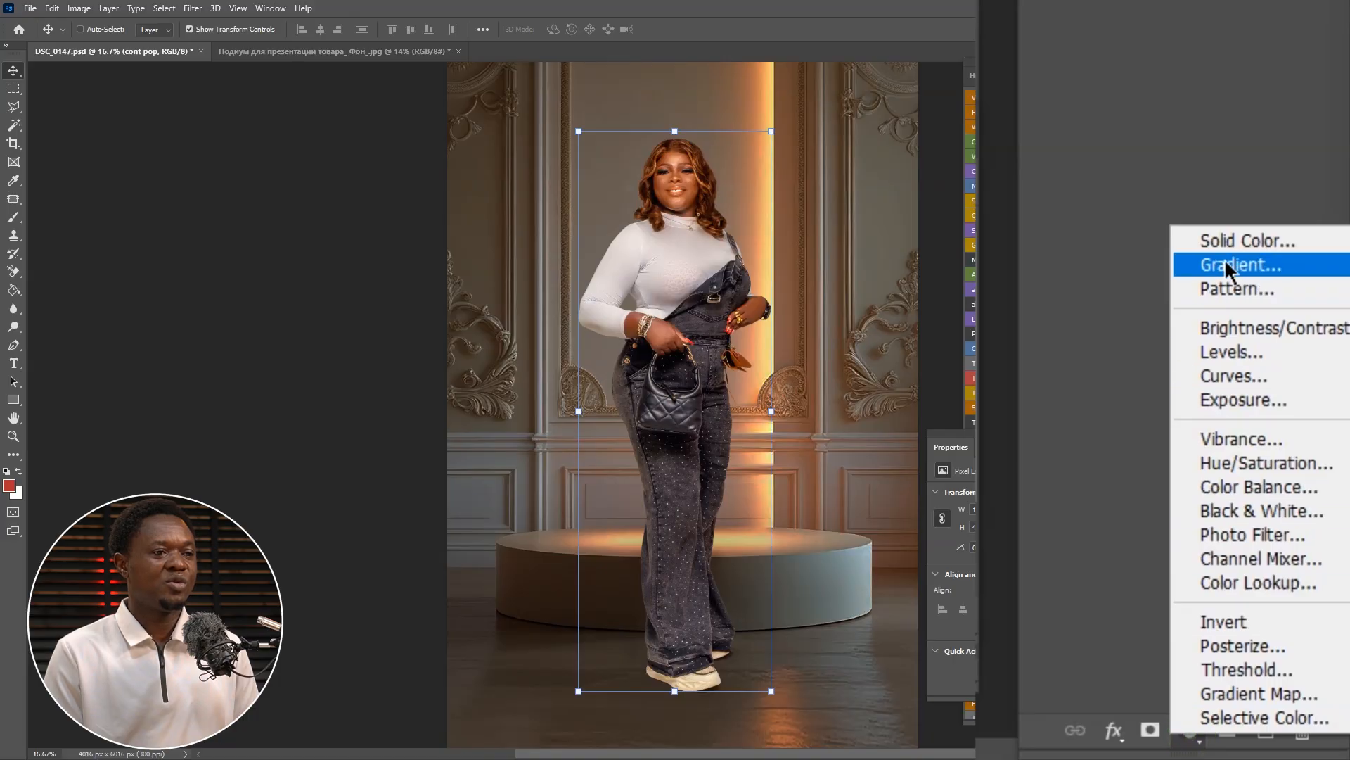
{"action": "left_click", "coordinate": [1227, 239]}
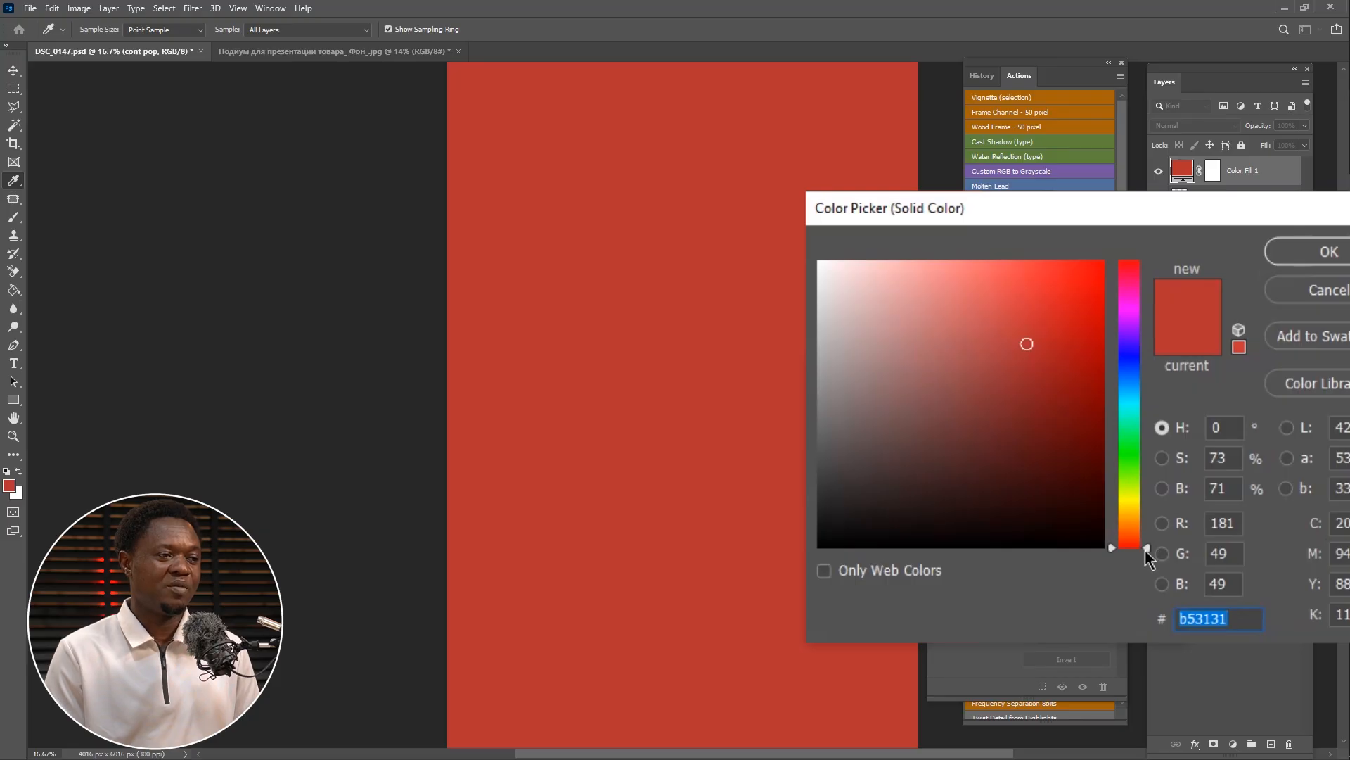
{"action": "left_click_drag", "start_coordinate": [1147, 550], "coordinate": [1147, 512]}
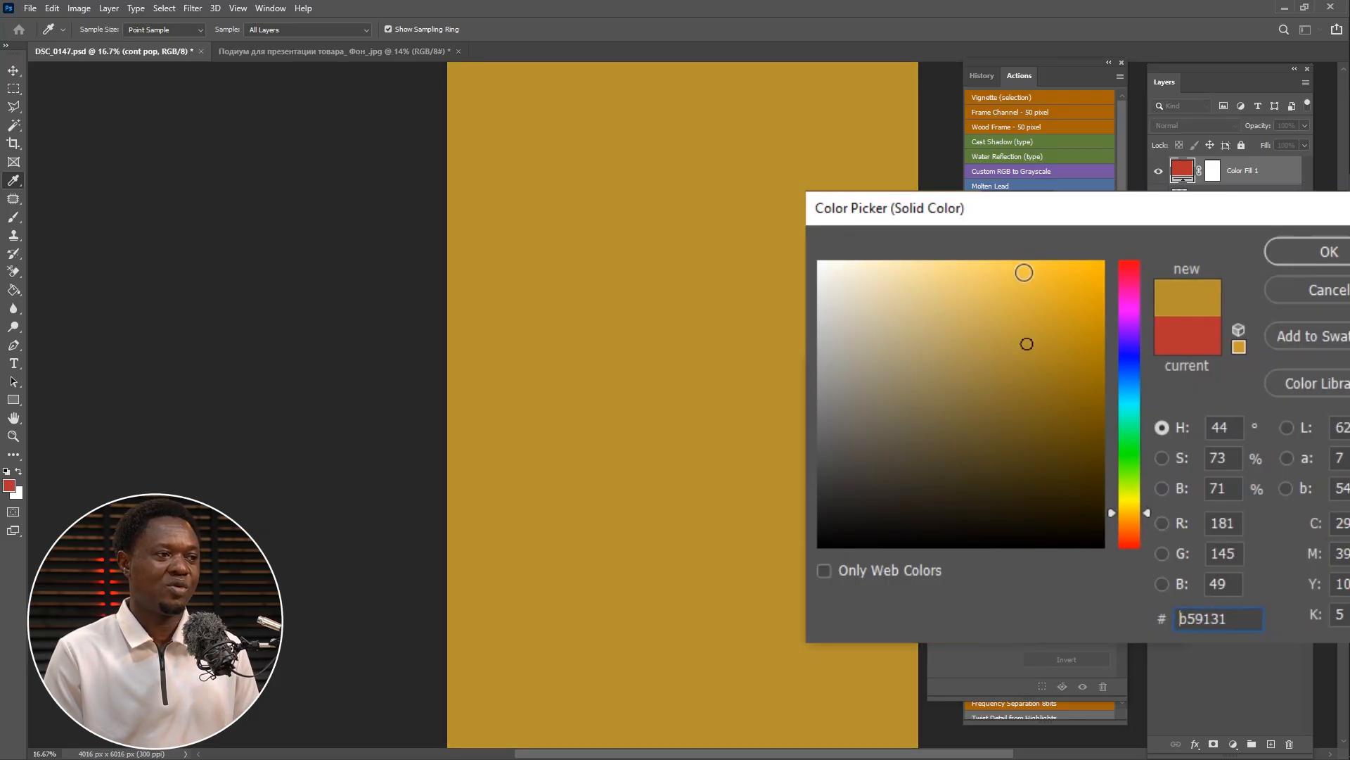
{"action": "left_click", "coordinate": [1044, 275]}
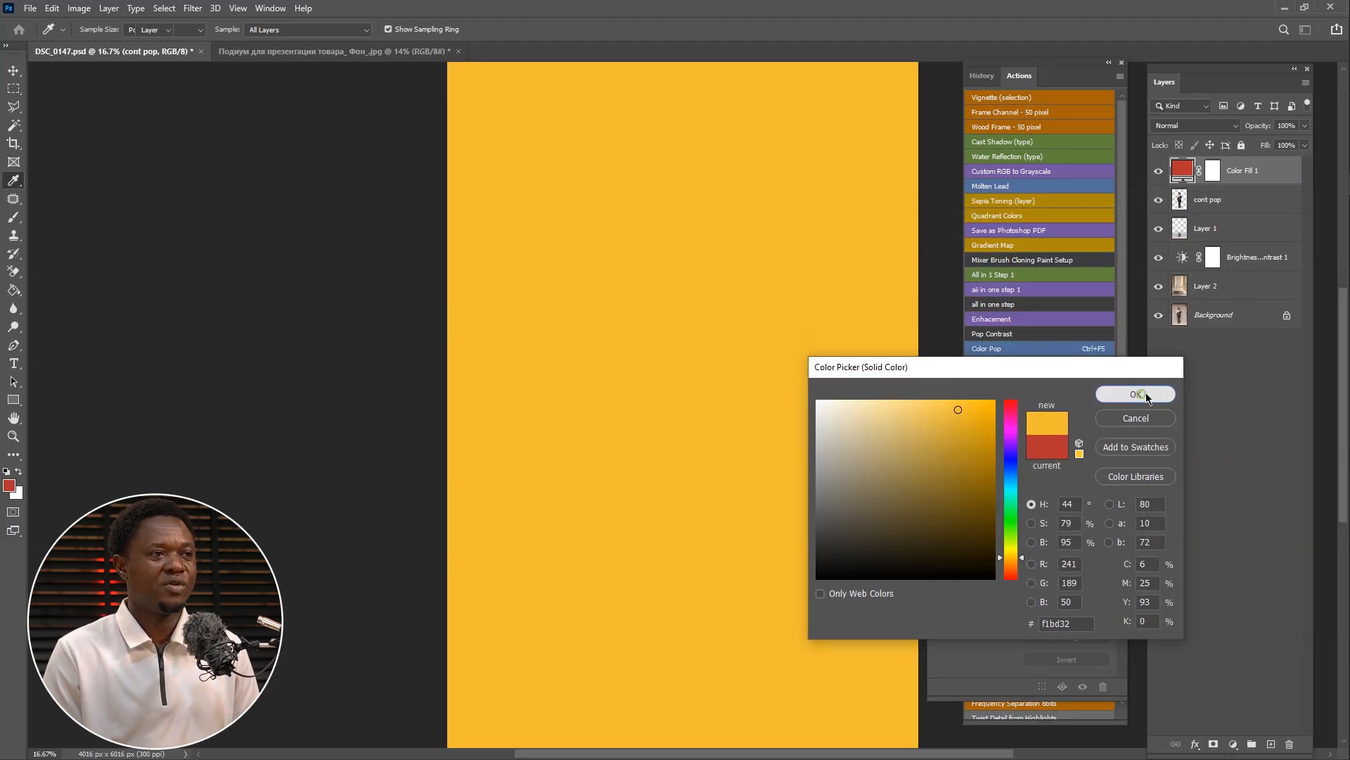
{"action": "left_click", "coordinate": [1133, 391]}
{"action": "left_click", "coordinate": [1192, 126]}
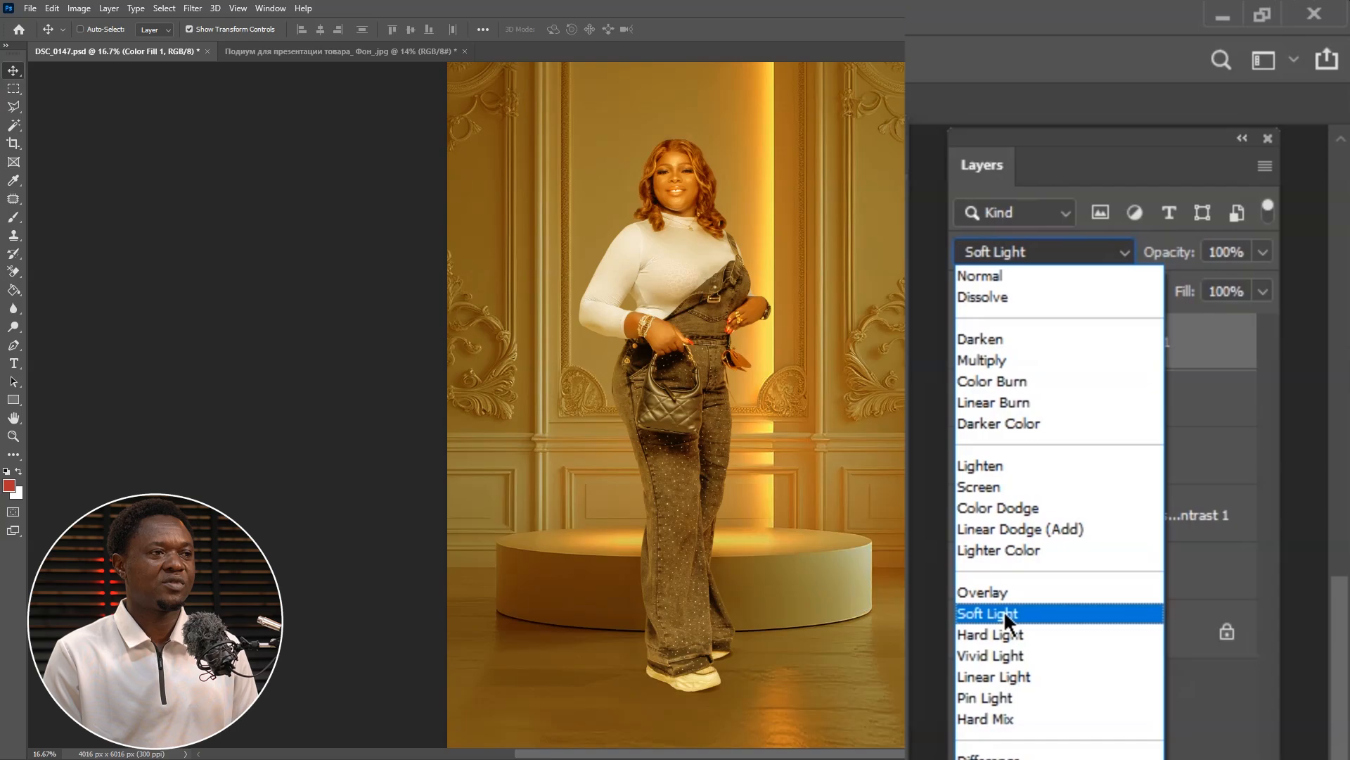
{"action": "left_click", "coordinate": [1003, 612]}
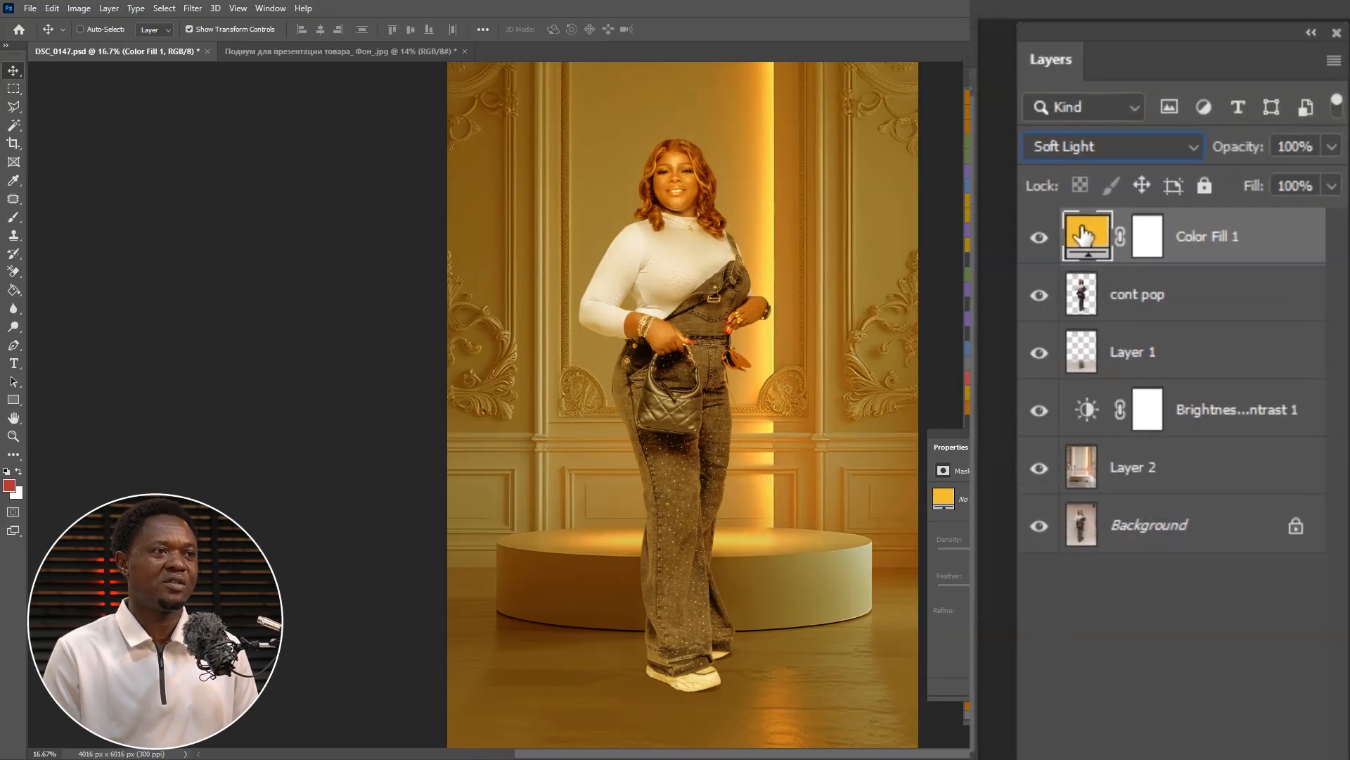
Step: Change the Color Fill 1 color to orange #f8b752 and invert its layer mask to black
{"action": "double_click", "coordinate": [1083, 234]}
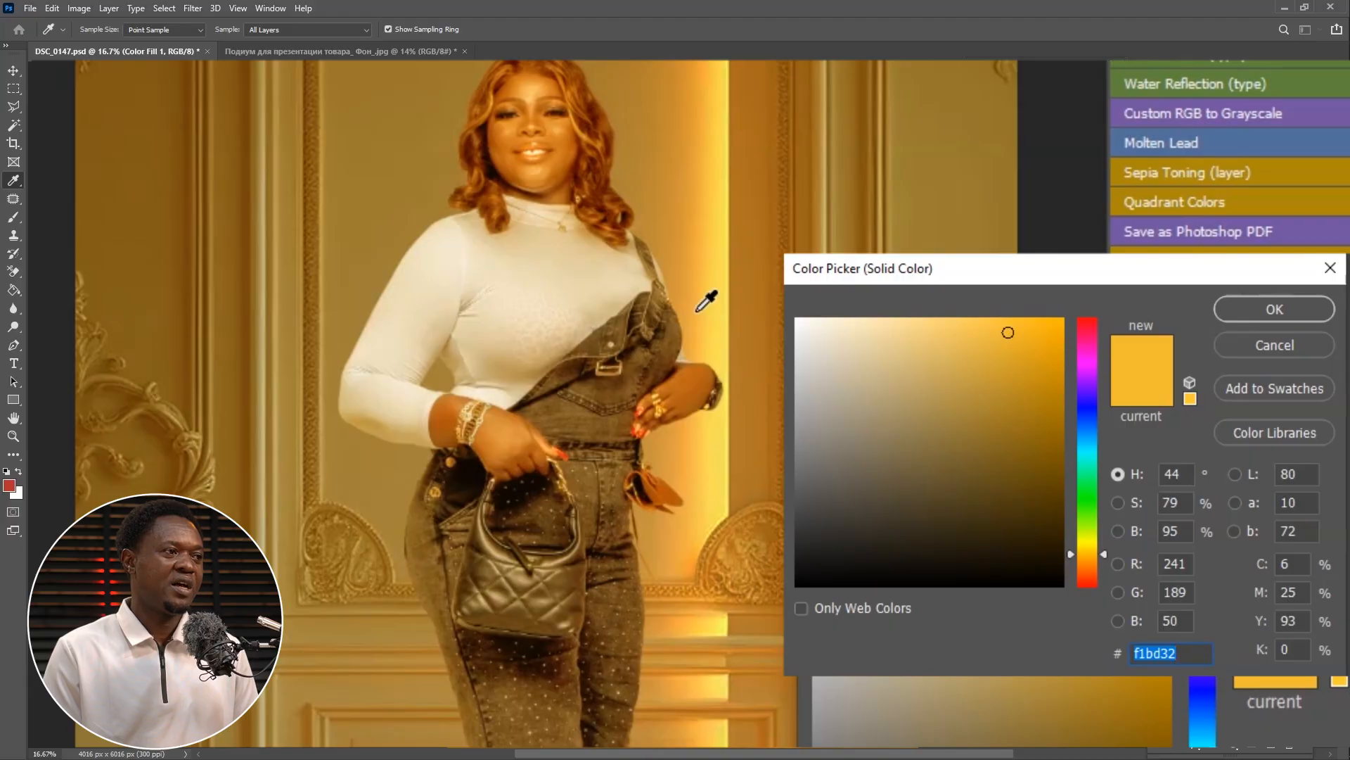
{"action": "left_click", "coordinate": [697, 309]}
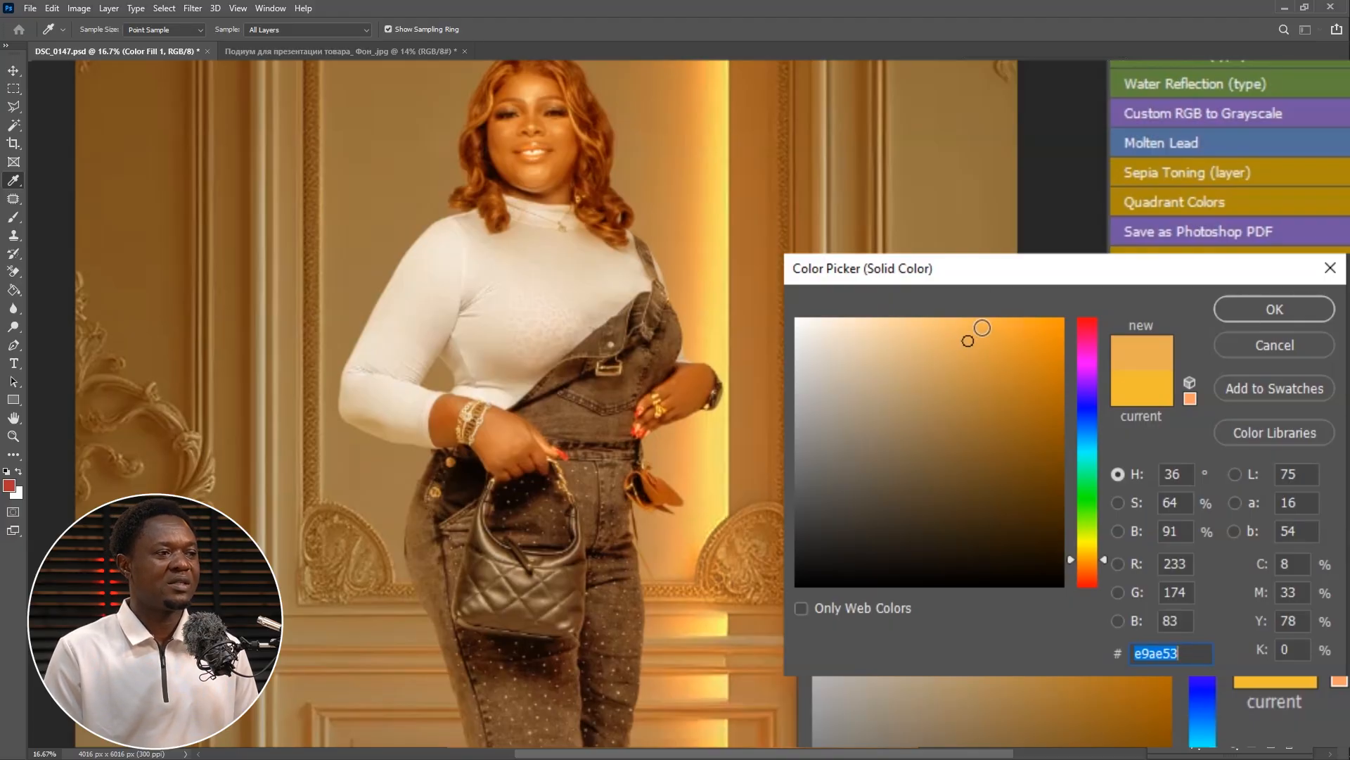
{"action": "left_click", "coordinate": [976, 325]}
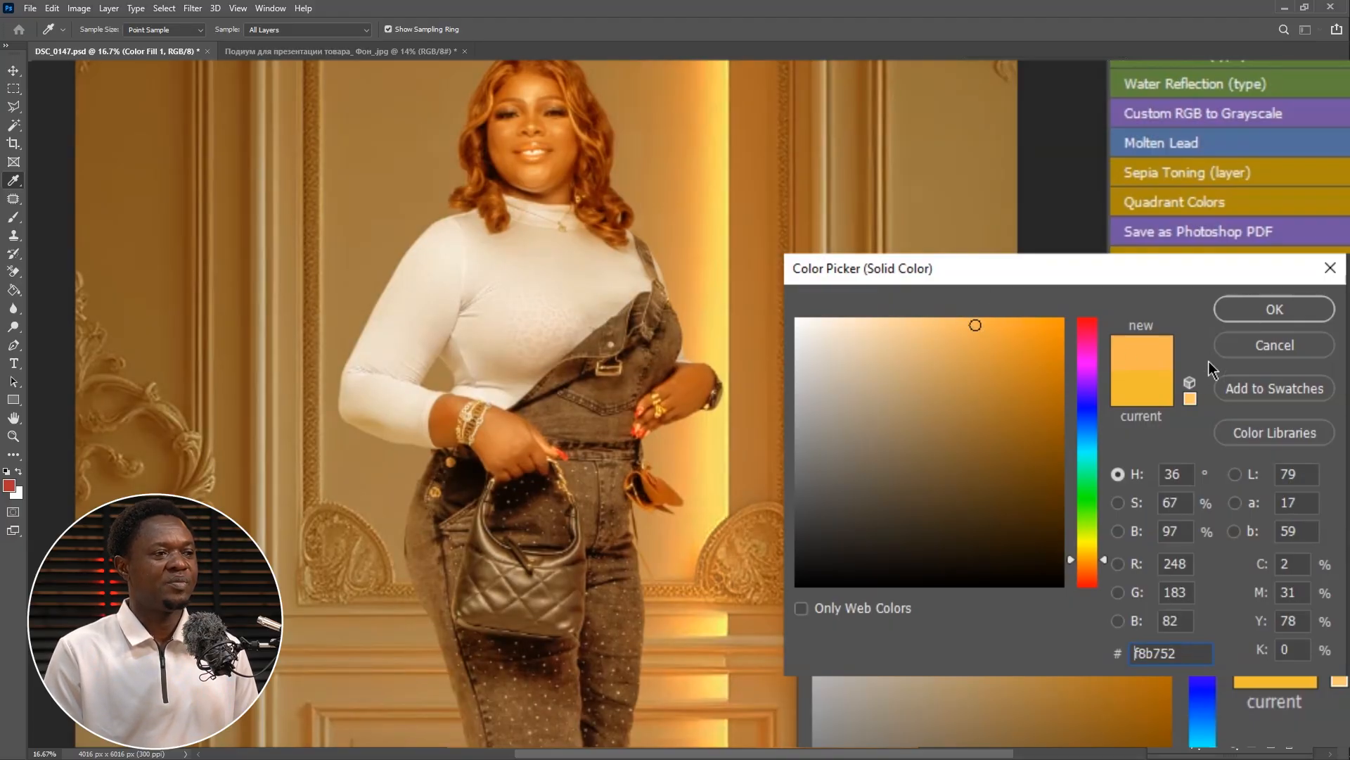
{"action": "left_click", "coordinate": [1252, 308]}
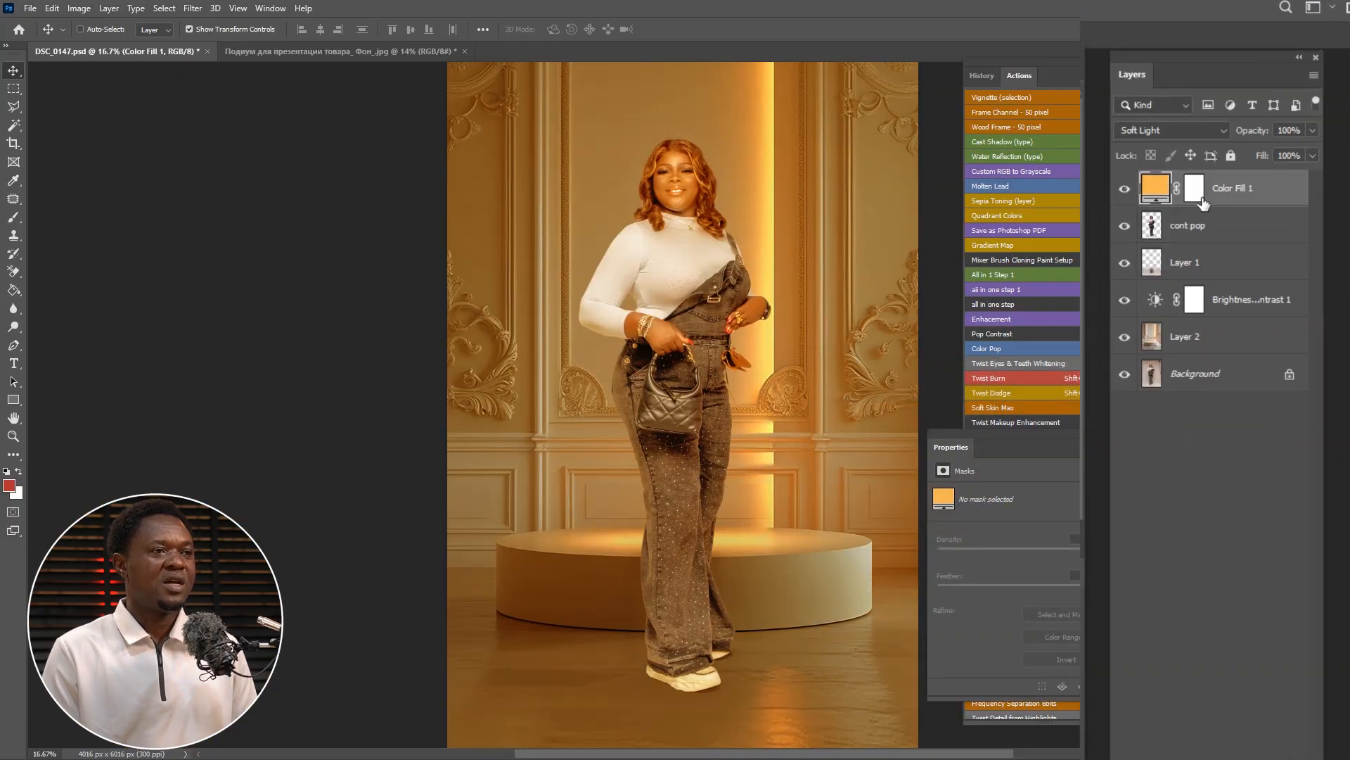
{"action": "left_click", "coordinate": [1213, 172]}
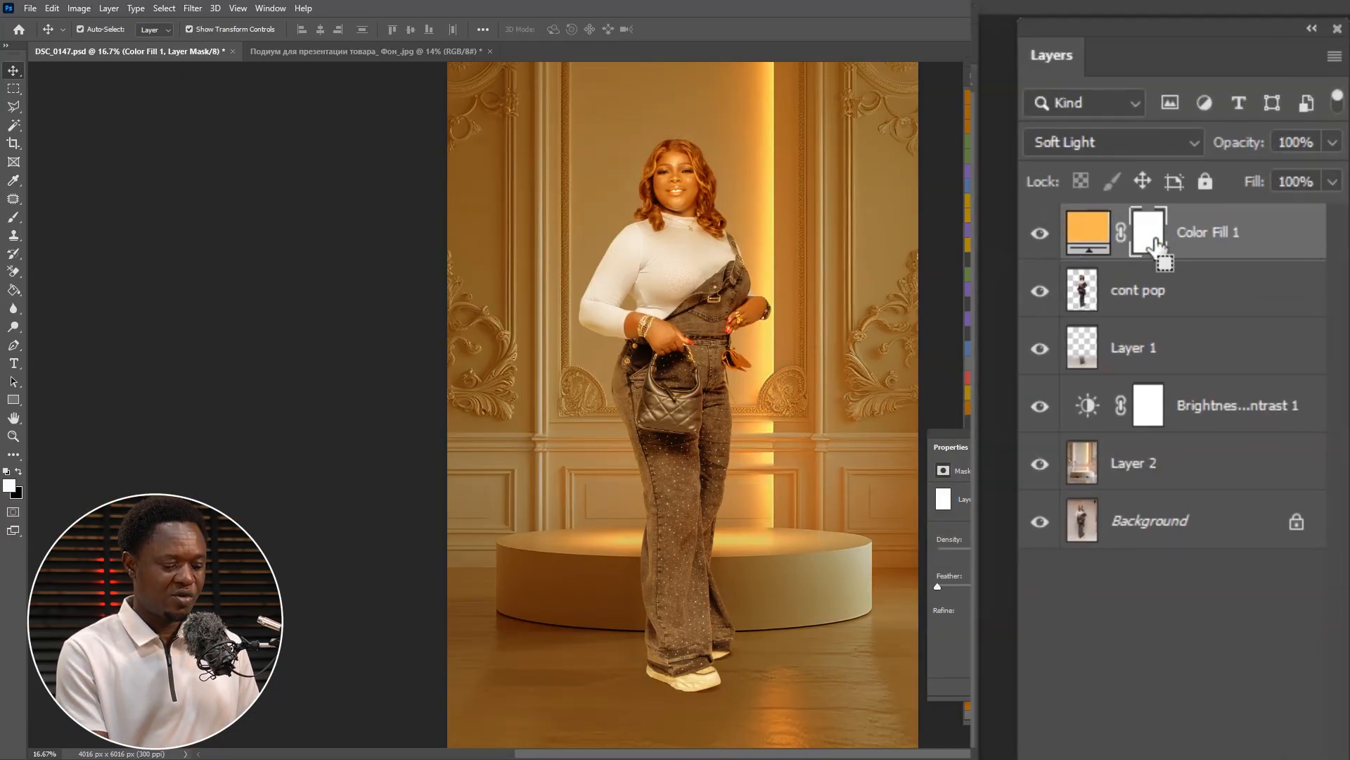
{"action": "key", "text": "ctrl+i"}
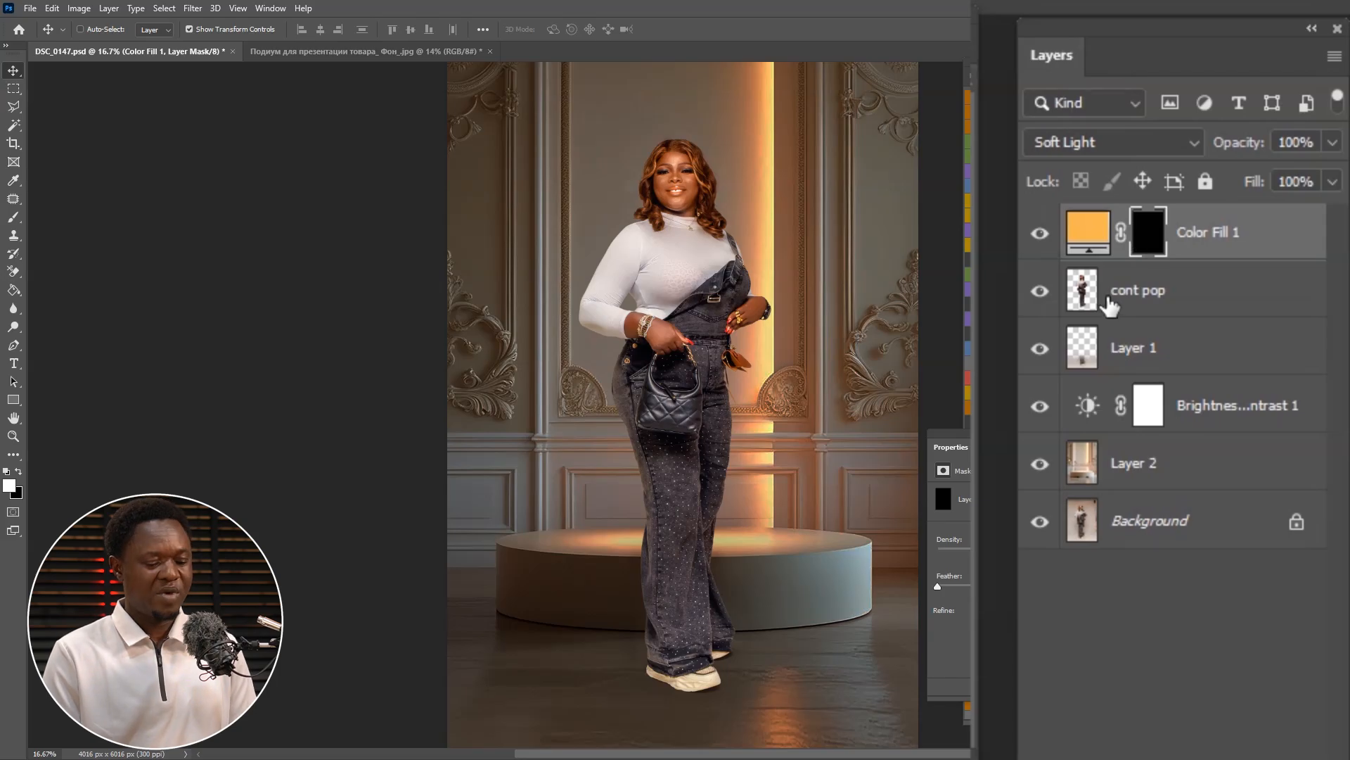
Step: Set up a soft white brush with 0% hardness, 50% opacity and 50% flow for painting on the fill's mask
{"action": "scroll", "coordinate": [672, 369], "scroll_direction": "up", "scroll_amount": 3}
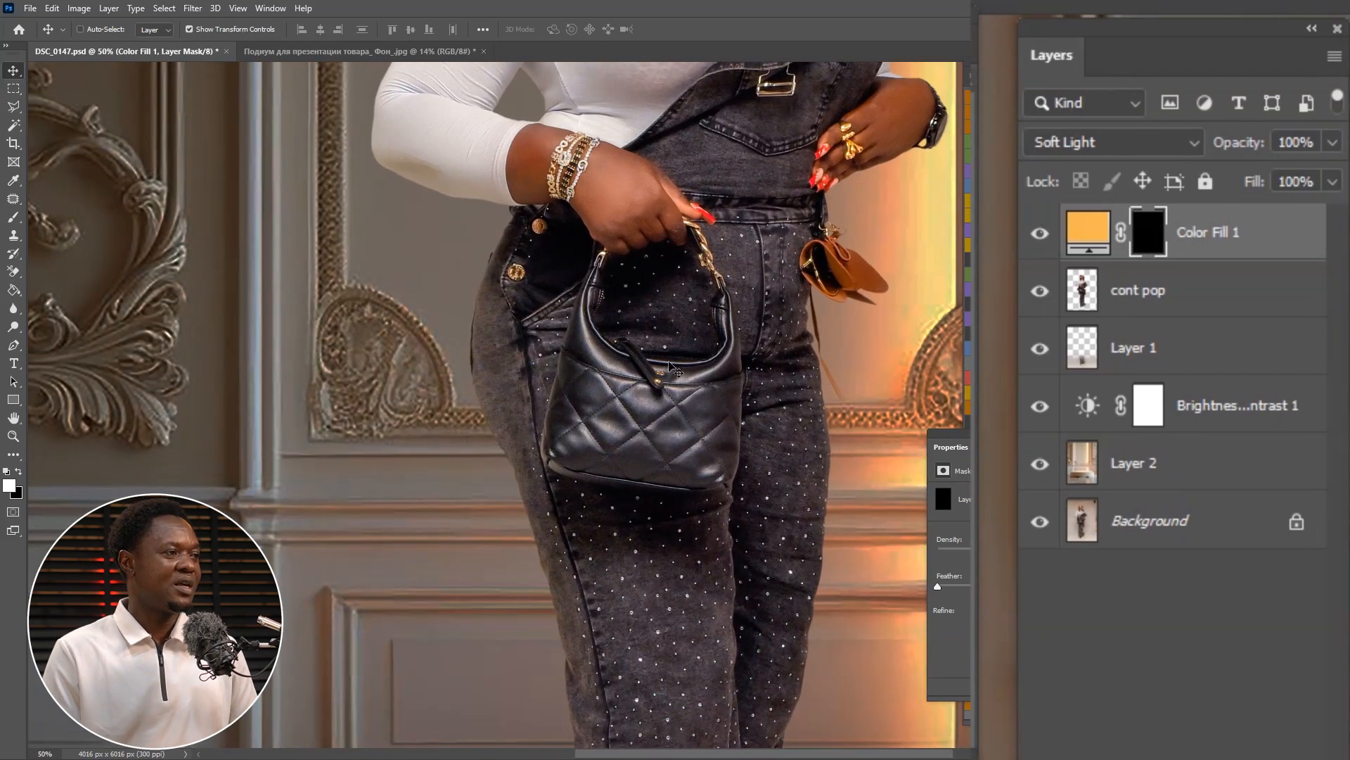
{"action": "left_click", "coordinate": [13, 217]}
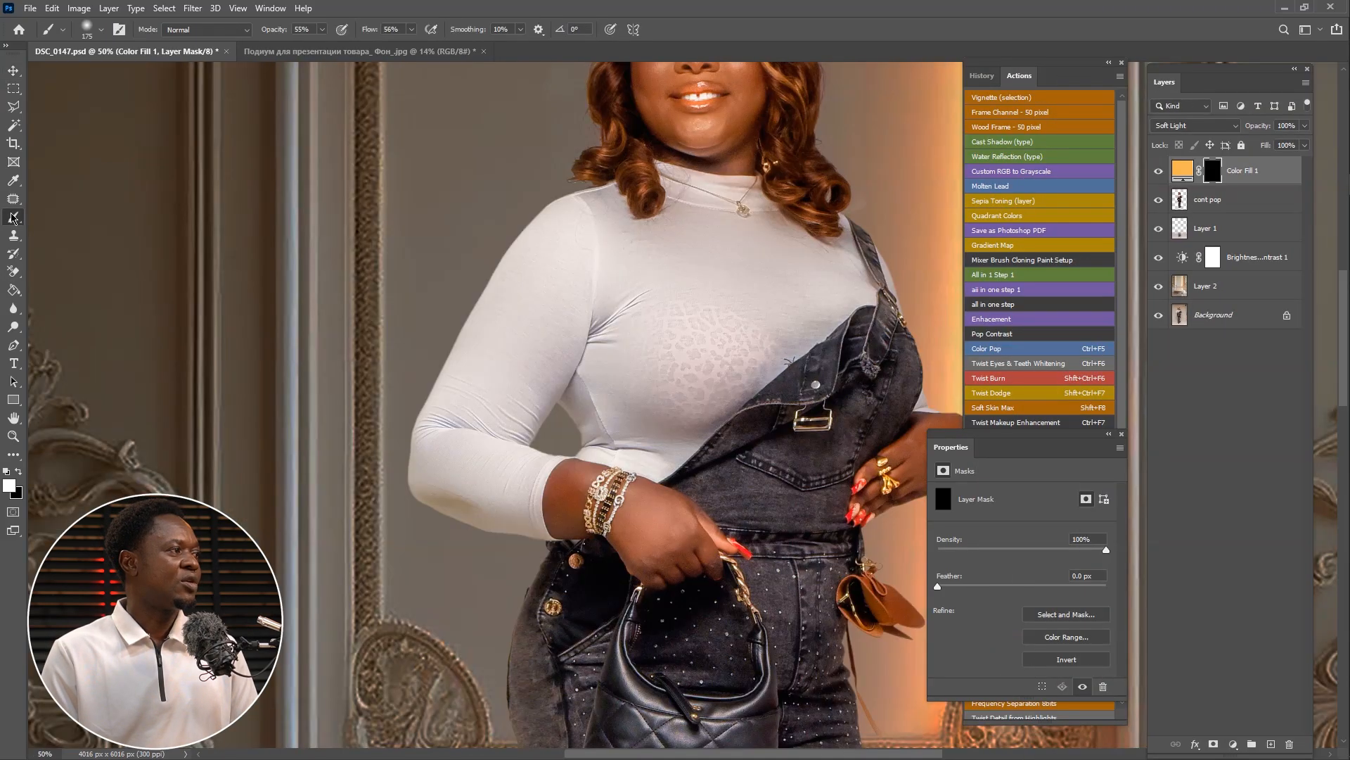
{"action": "left_click", "coordinate": [99, 35]}
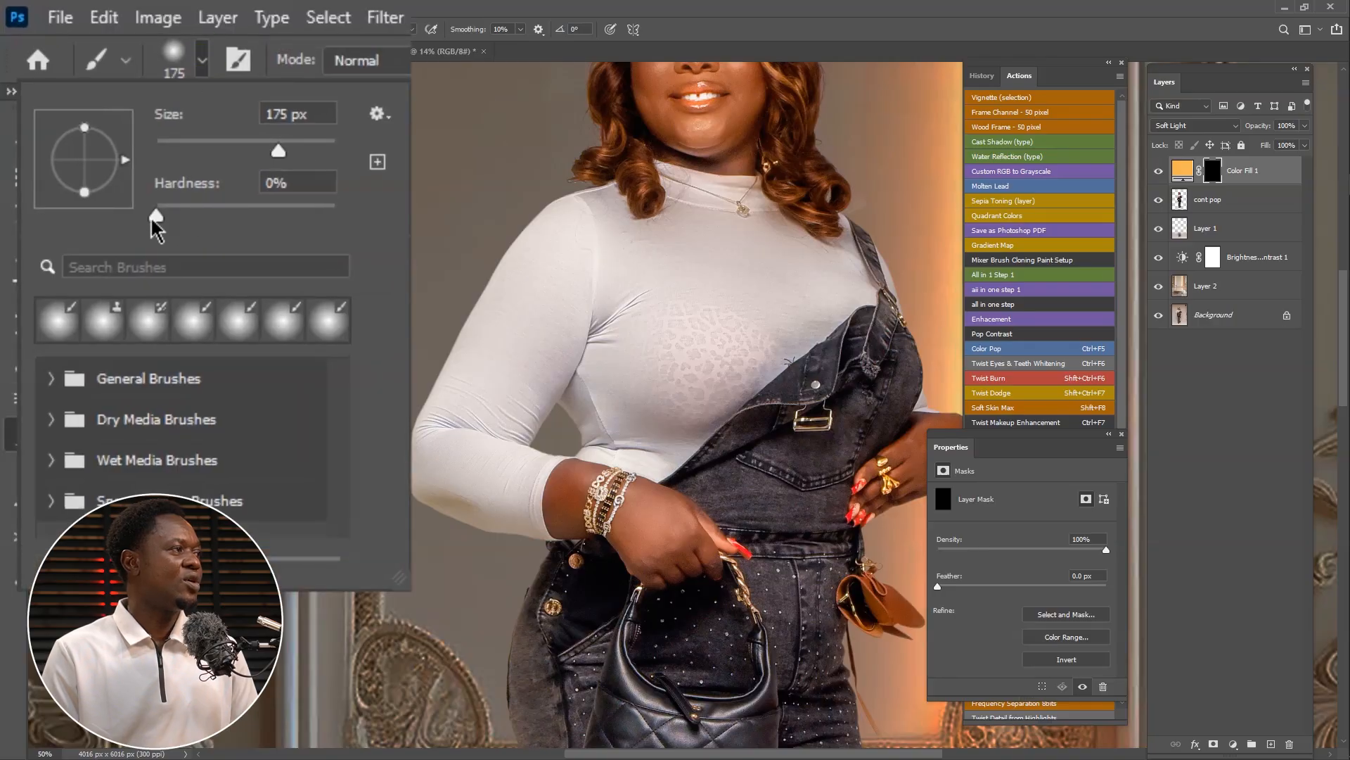
{"action": "mouse_move", "coordinate": [161, 214]}
{"action": "left_mouse_down"}
{"action": "mouse_move", "coordinate": [264, 218]}
{"action": "mouse_move", "coordinate": [149, 216]}
{"action": "left_mouse_up"}
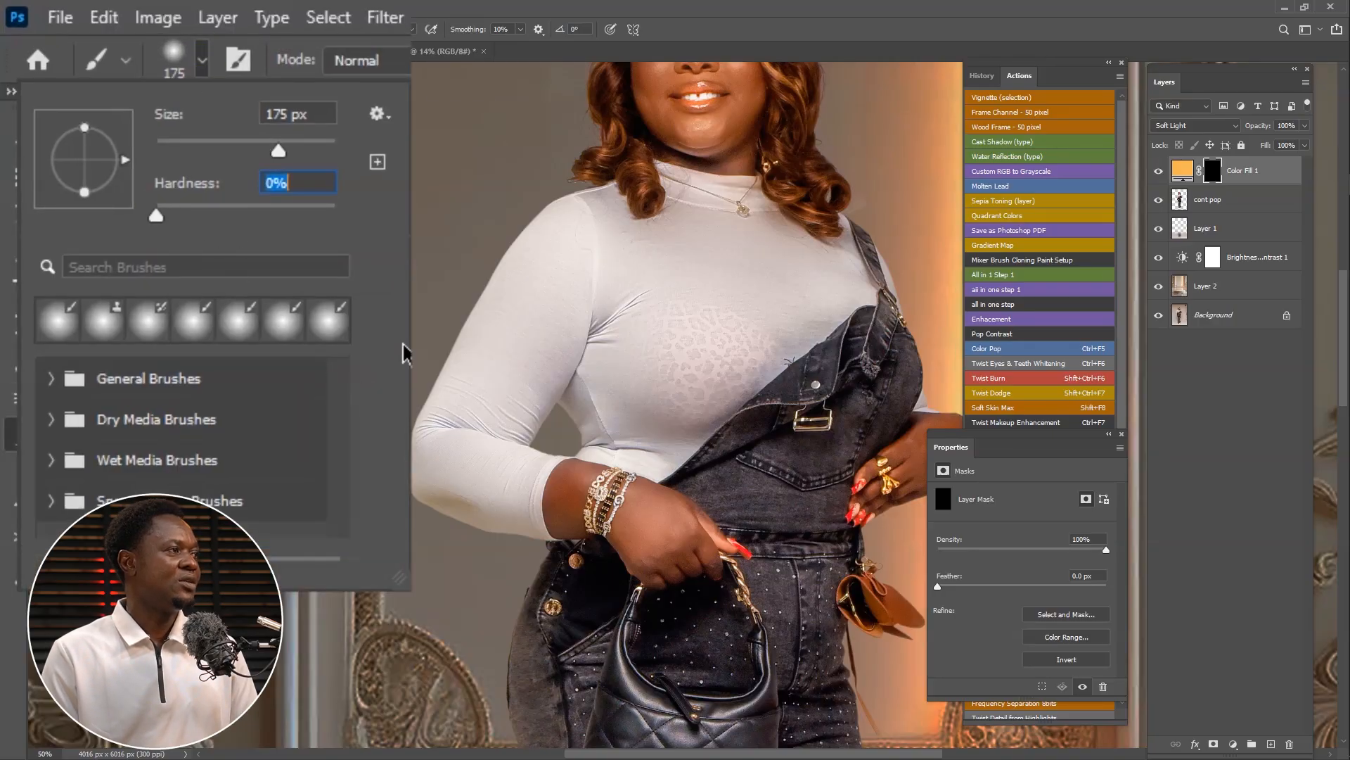
{"action": "left_click", "coordinate": [262, 157]}
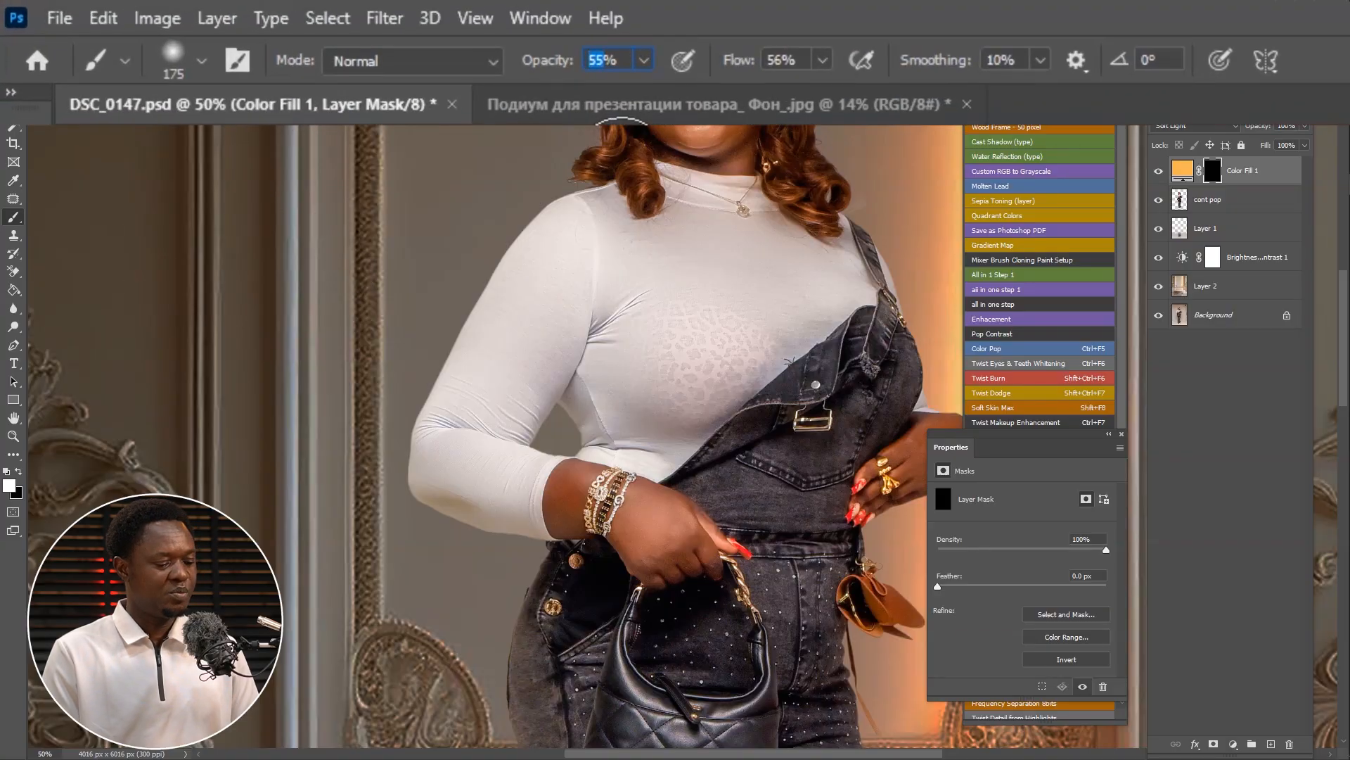
{"action": "type", "text": "5"}
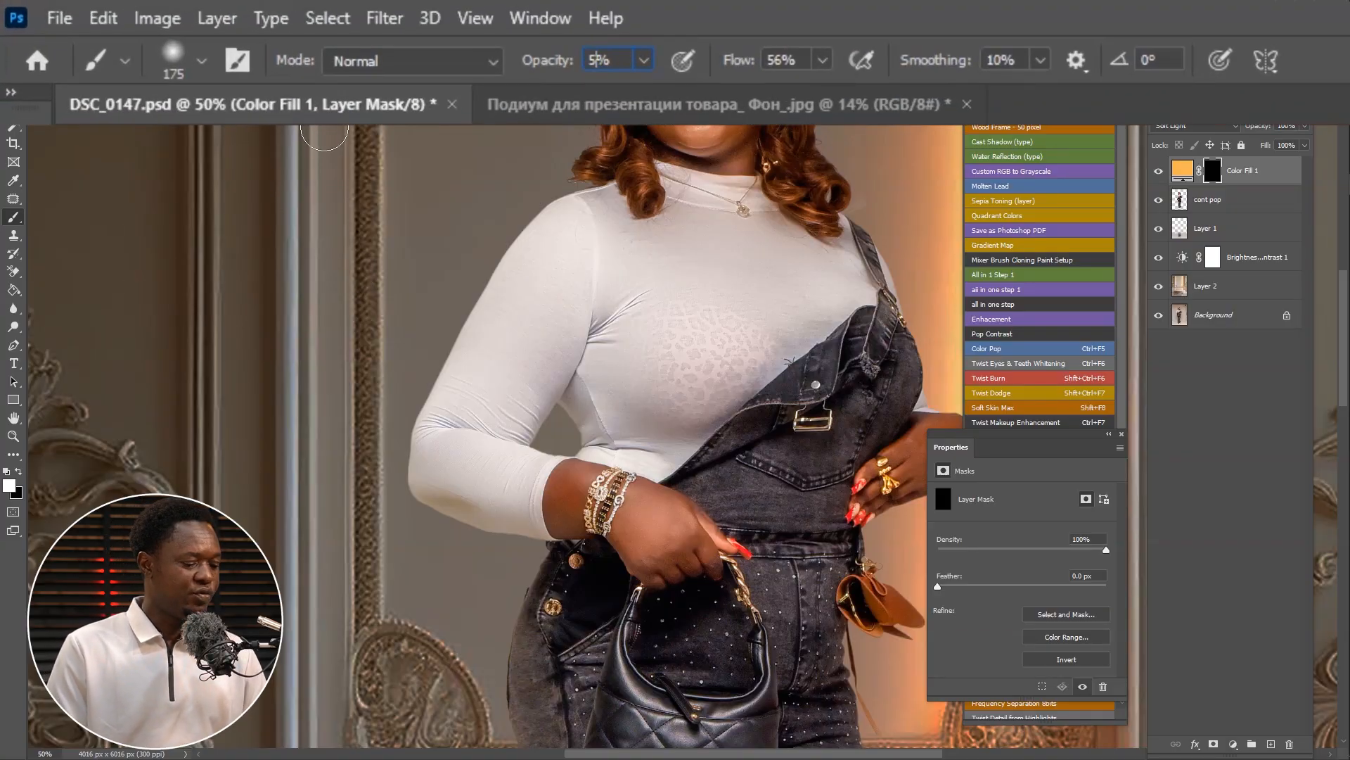
{"action": "type", "text": "0"}
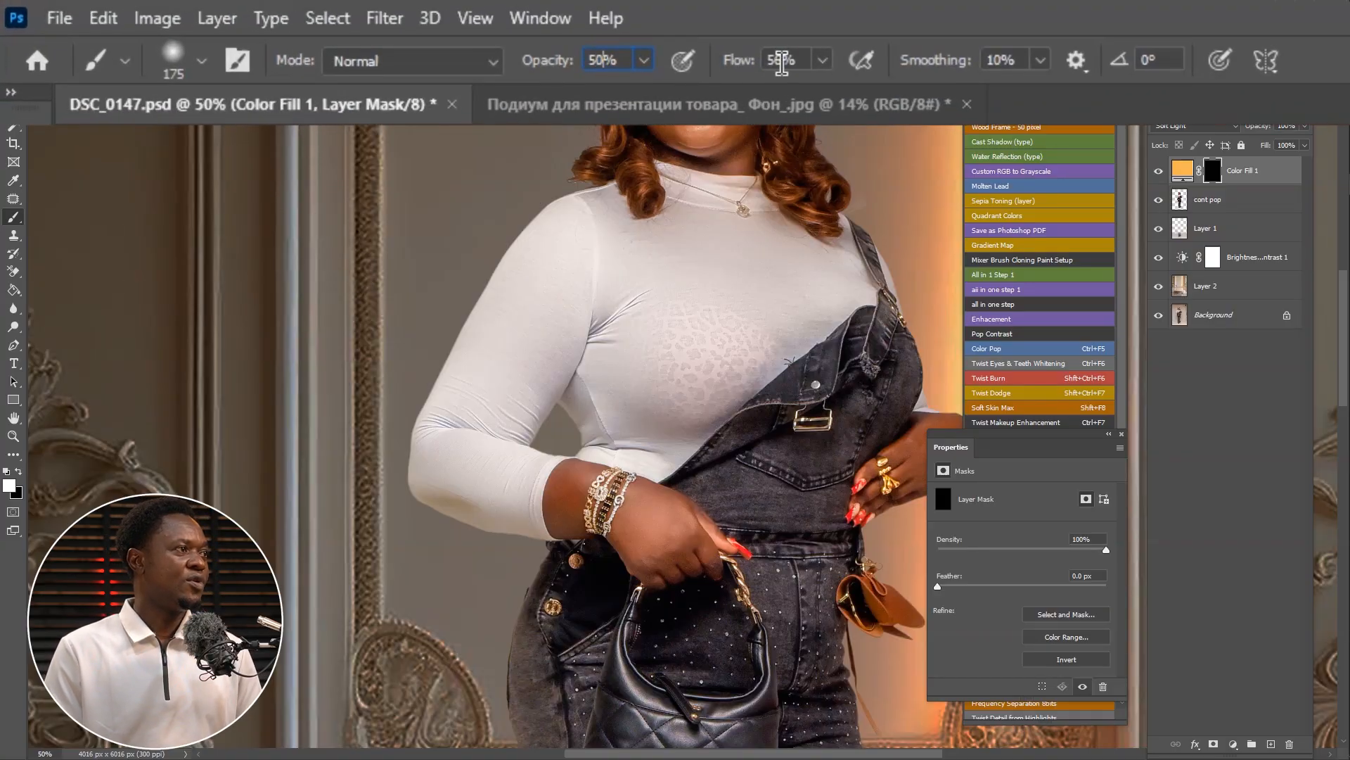
{"action": "left_click", "coordinate": [780, 60]}
{"action": "type", "text": "50"}
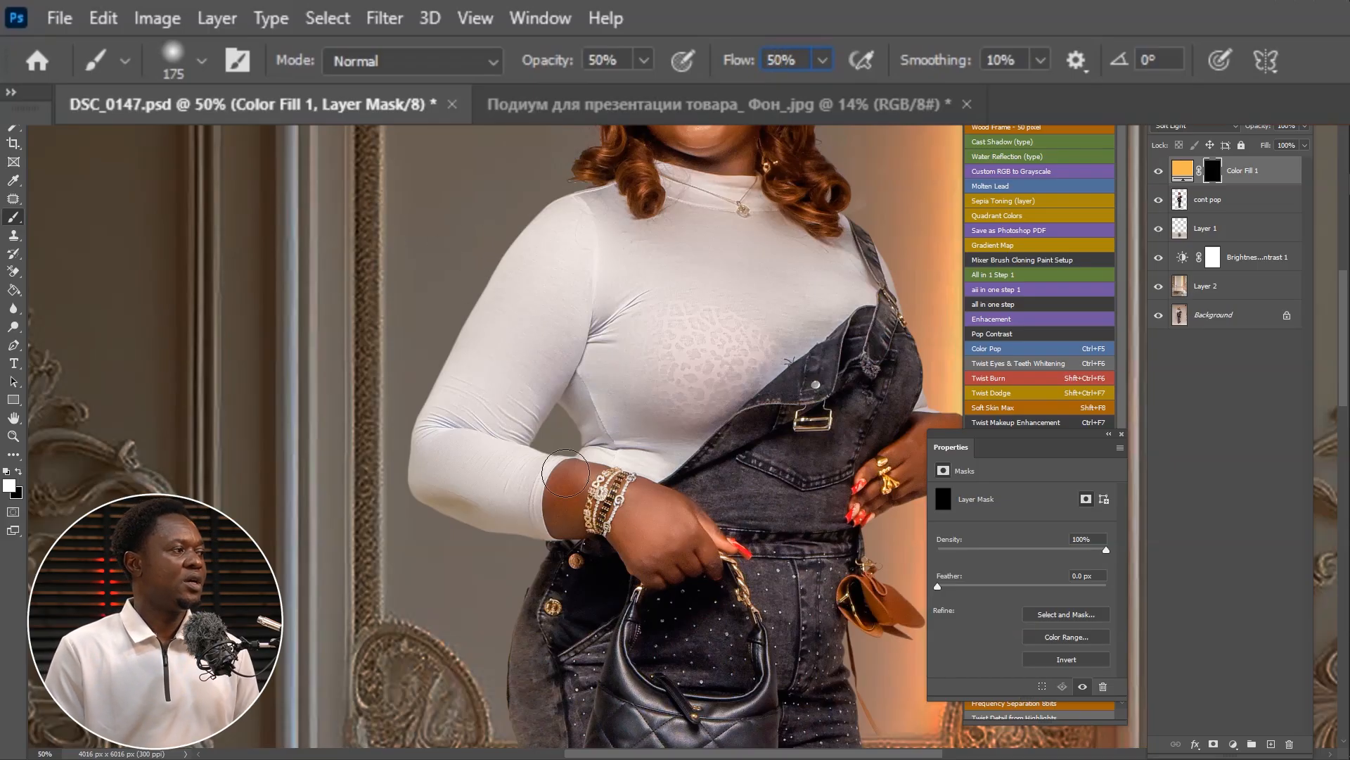
Step: Paint the warm fill onto the light-facing edge of the woman's hair and shoulder, and clip Color Fill 1 to the cont pop layer
{"action": "left_click_drag", "start_coordinate": [787, 295], "coordinate": [735, 504]}
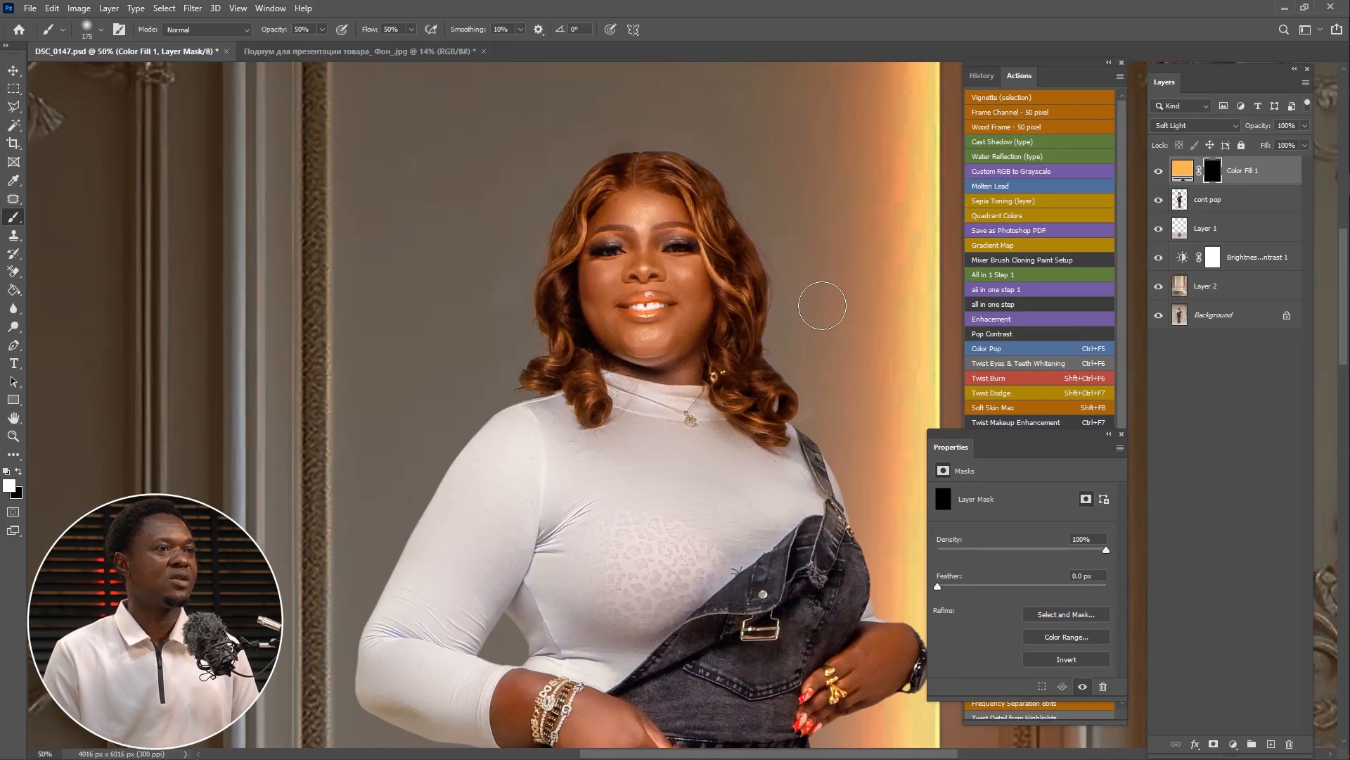
{"action": "left_click_drag", "start_coordinate": [821, 303], "coordinate": [753, 336]}
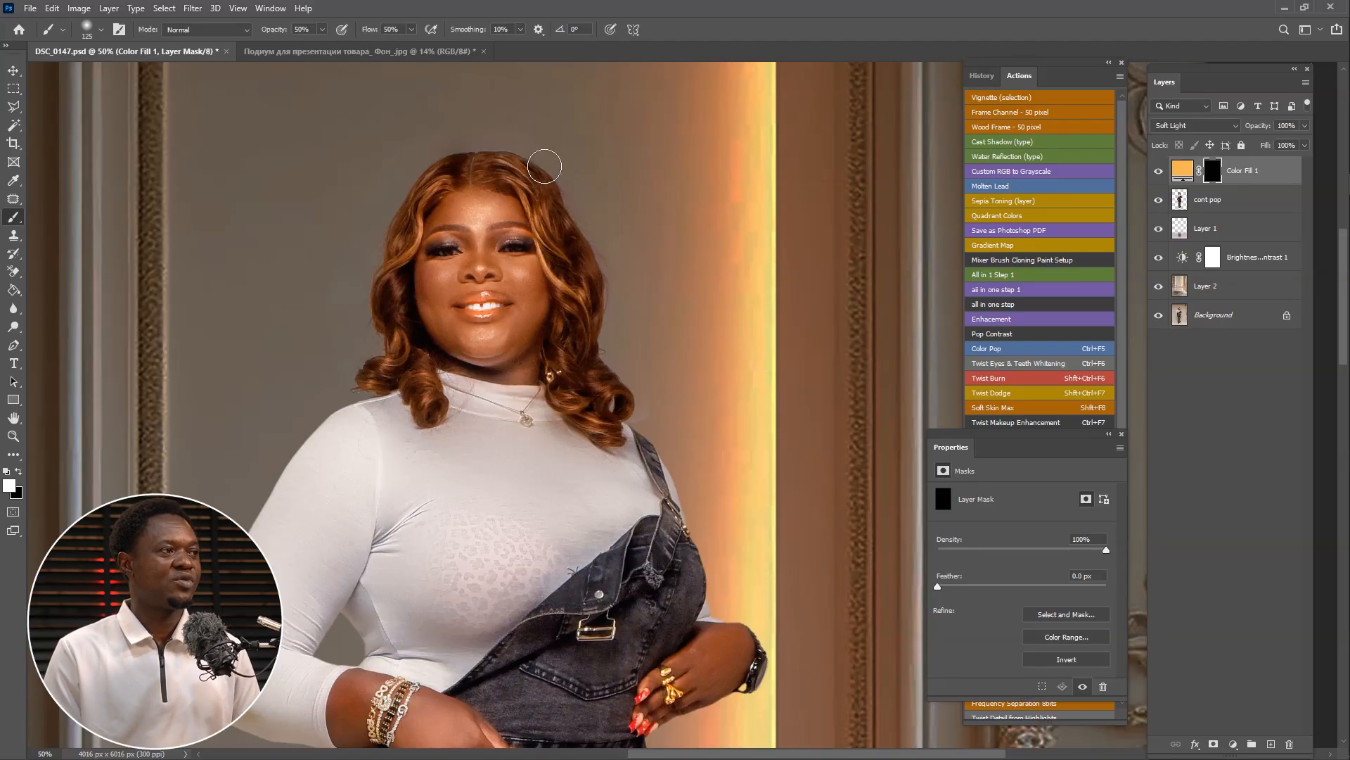
{"action": "mouse_move", "coordinate": [555, 174]}
{"action": "left_mouse_down"}
{"action": "mouse_move", "coordinate": [602, 247]}
{"action": "mouse_move", "coordinate": [558, 173]}
{"action": "mouse_move", "coordinate": [592, 212]}
{"action": "mouse_move", "coordinate": [552, 172]}
{"action": "mouse_move", "coordinate": [620, 333]}
{"action": "mouse_move", "coordinate": [576, 184]}
{"action": "mouse_move", "coordinate": [540, 146]}
{"action": "mouse_move", "coordinate": [613, 285]}
{"action": "mouse_move", "coordinate": [599, 348]}
{"action": "mouse_move", "coordinate": [639, 401]}
{"action": "mouse_move", "coordinate": [622, 380]}
{"action": "mouse_move", "coordinate": [633, 422]}
{"action": "mouse_move", "coordinate": [619, 401]}
{"action": "mouse_move", "coordinate": [672, 466]}
{"action": "mouse_move", "coordinate": [685, 500]}
{"action": "mouse_move", "coordinate": [650, 446]}
{"action": "mouse_move", "coordinate": [683, 509]}
{"action": "mouse_move", "coordinate": [717, 514]}
{"action": "left_mouse_up"}
{"action": "key", "text": "bracketright"}
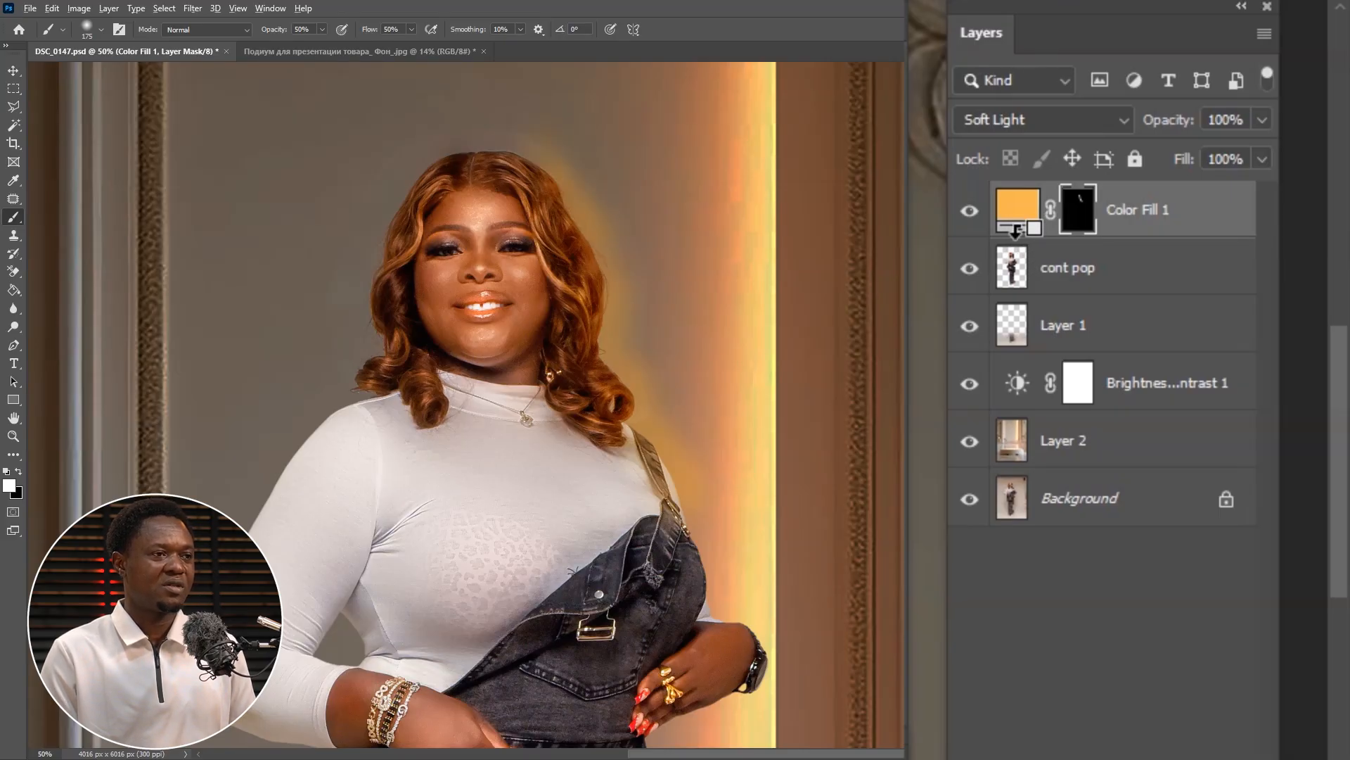
{"action": "left_click", "coordinate": [1015, 234], "text": "alt"}
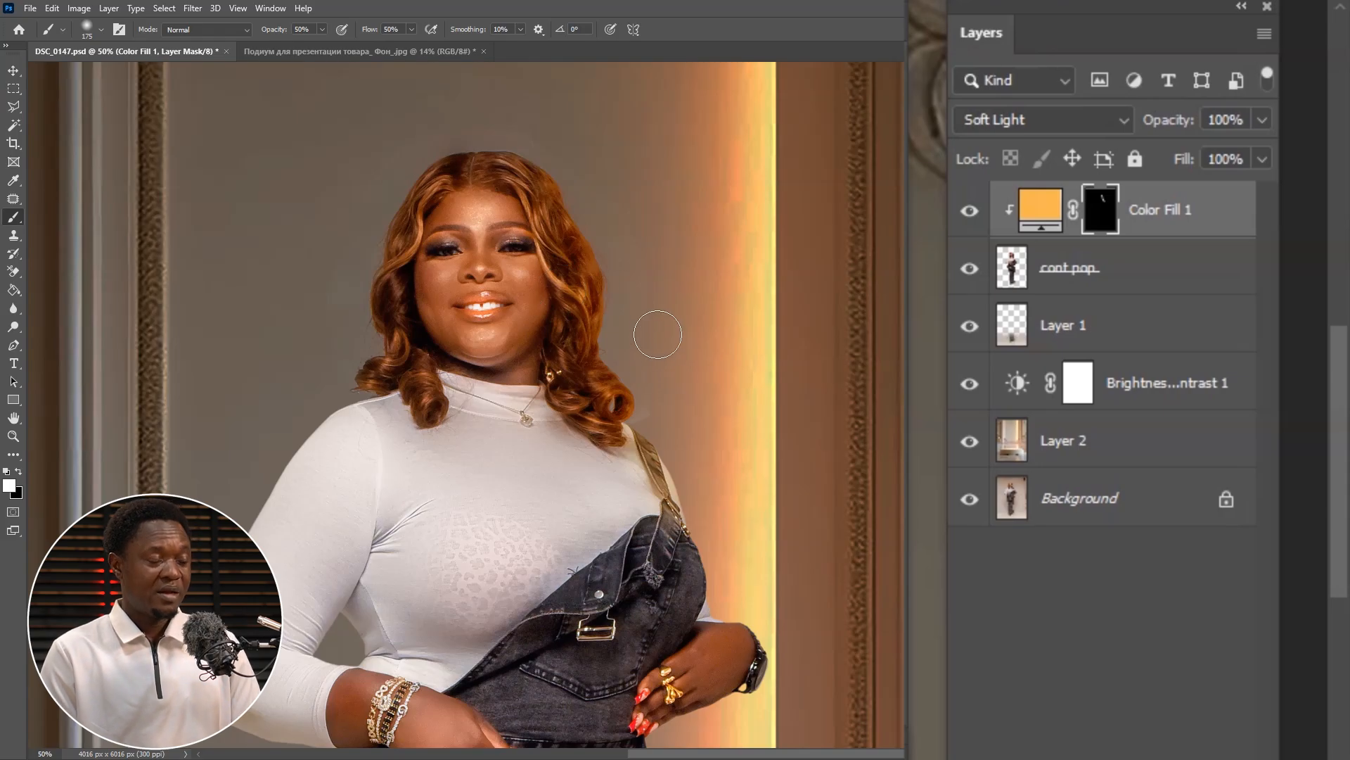
Step: Paint warm light on the fill's mask along the overalls, forearm and hip on the side facing the light strip
{"action": "key", "text": "bracketleft"}
{"action": "key", "text": "bracketleft"}
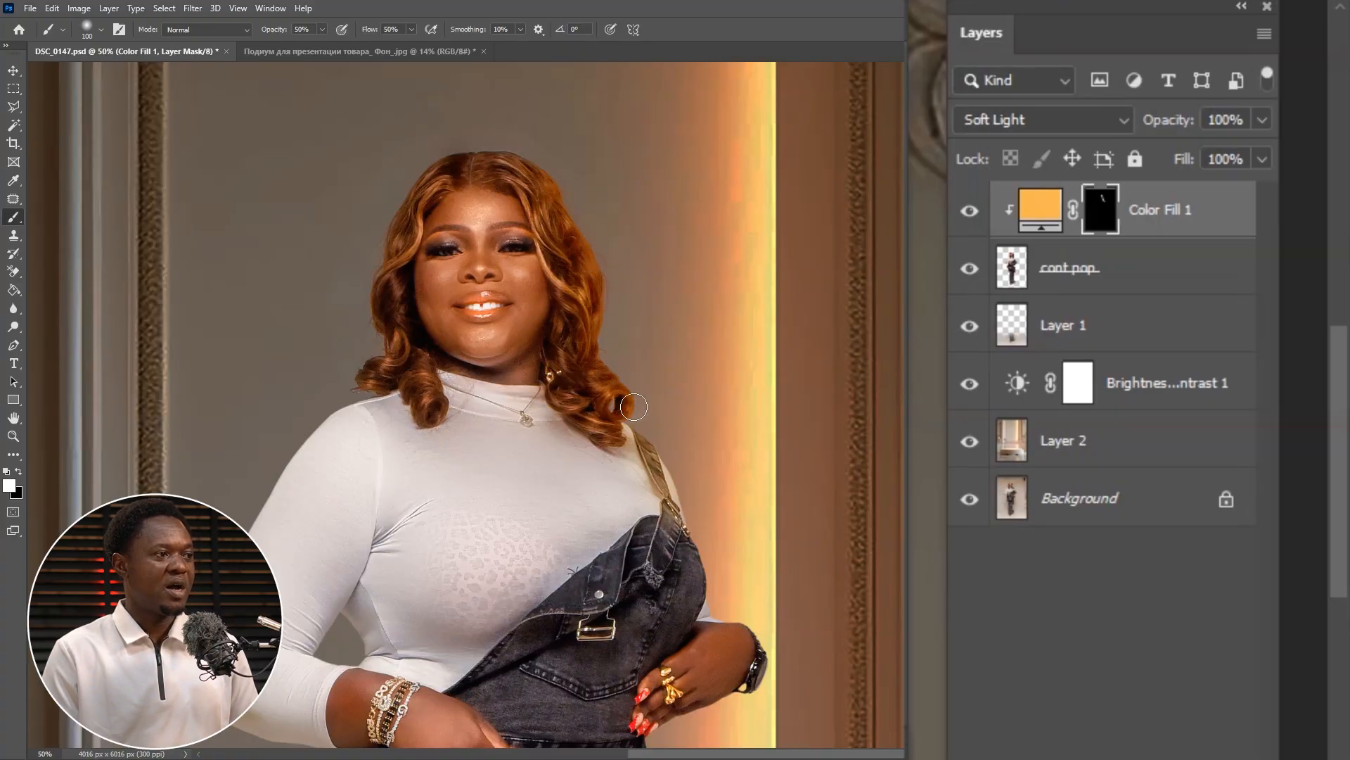
{"action": "left_click_drag", "start_coordinate": [645, 436], "coordinate": [503, 232]}
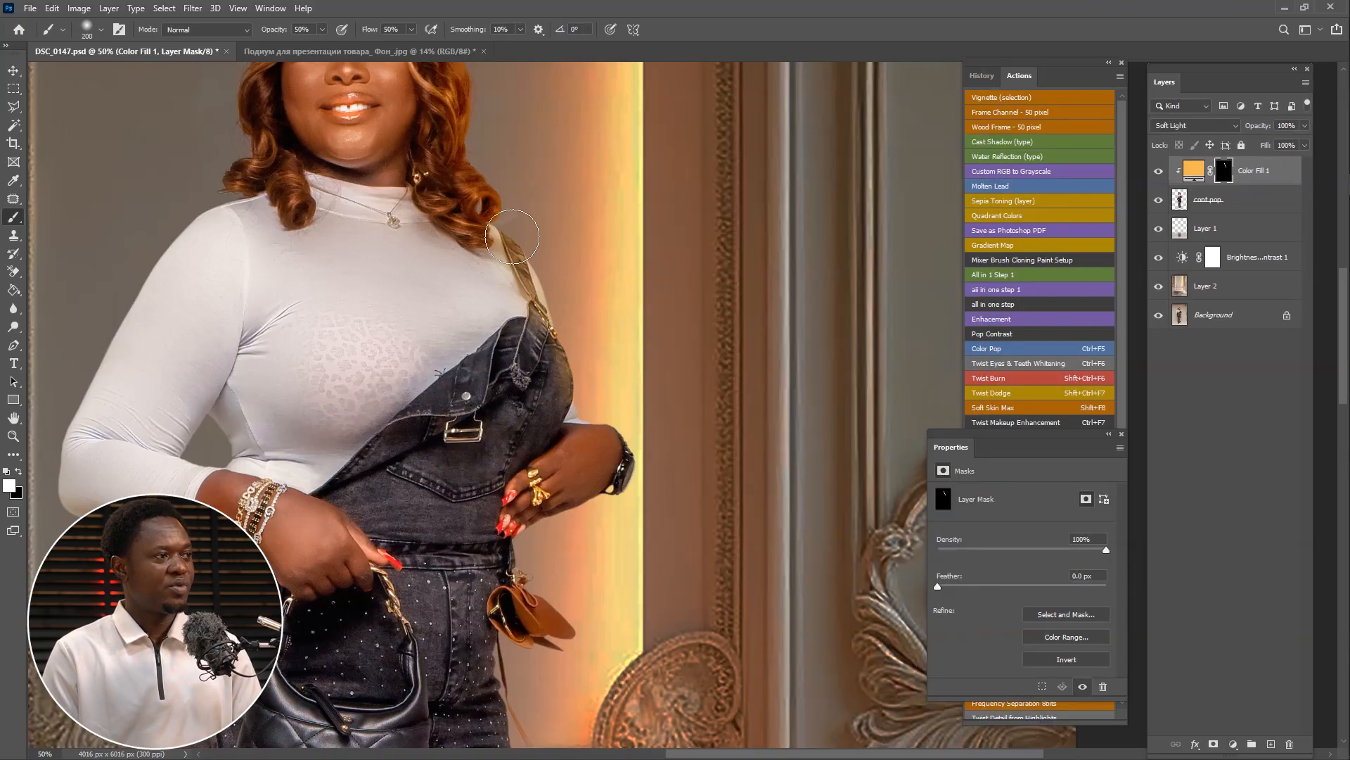
{"action": "key", "text": "bracketright"}
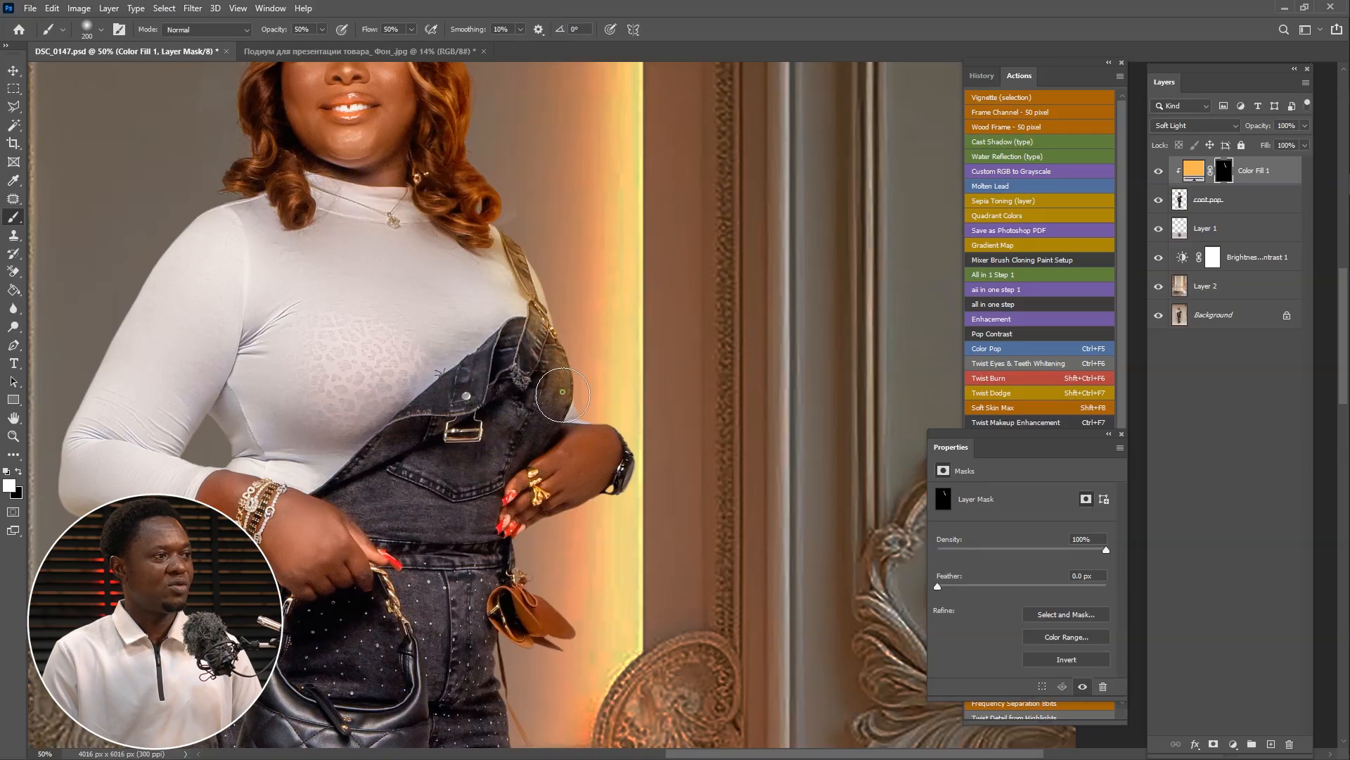
{"action": "left_click_drag", "start_coordinate": [569, 394], "coordinate": [479, 295]}
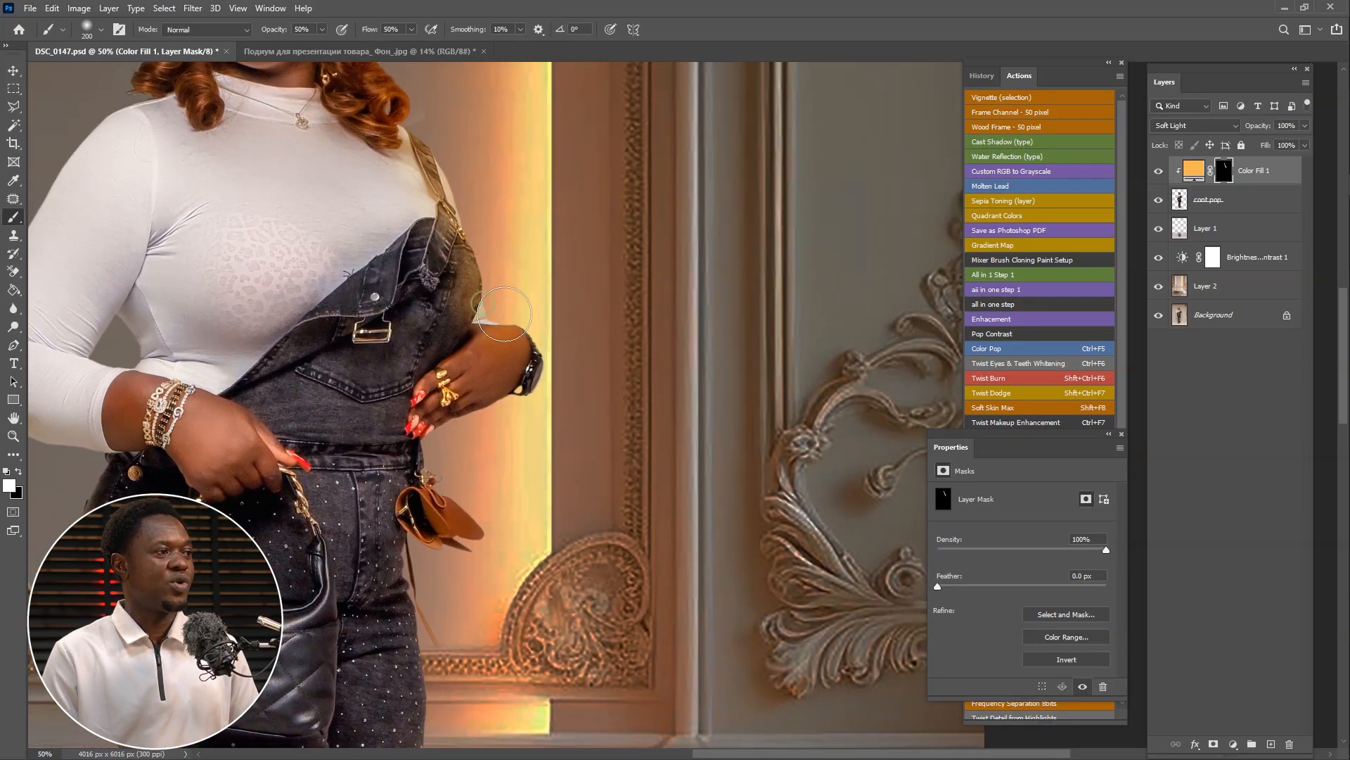
{"action": "mouse_move", "coordinate": [504, 315]}
{"action": "left_mouse_down"}
{"action": "mouse_move", "coordinate": [528, 356]}
{"action": "mouse_move", "coordinate": [514, 412]}
{"action": "mouse_move", "coordinate": [416, 450]}
{"action": "mouse_move", "coordinate": [438, 487]}
{"action": "mouse_move", "coordinate": [428, 495]}
{"action": "mouse_move", "coordinate": [467, 492]}
{"action": "mouse_move", "coordinate": [430, 307]}
{"action": "mouse_move", "coordinate": [426, 332]}
{"action": "mouse_move", "coordinate": [453, 362]}
{"action": "mouse_move", "coordinate": [443, 367]}
{"action": "mouse_move", "coordinate": [371, 330]}
{"action": "mouse_move", "coordinate": [371, 386]}
{"action": "mouse_move", "coordinate": [361, 364]}
{"action": "mouse_move", "coordinate": [357, 379]}
{"action": "mouse_move", "coordinate": [386, 527]}
{"action": "mouse_move", "coordinate": [384, 280]}
{"action": "left_mouse_up"}
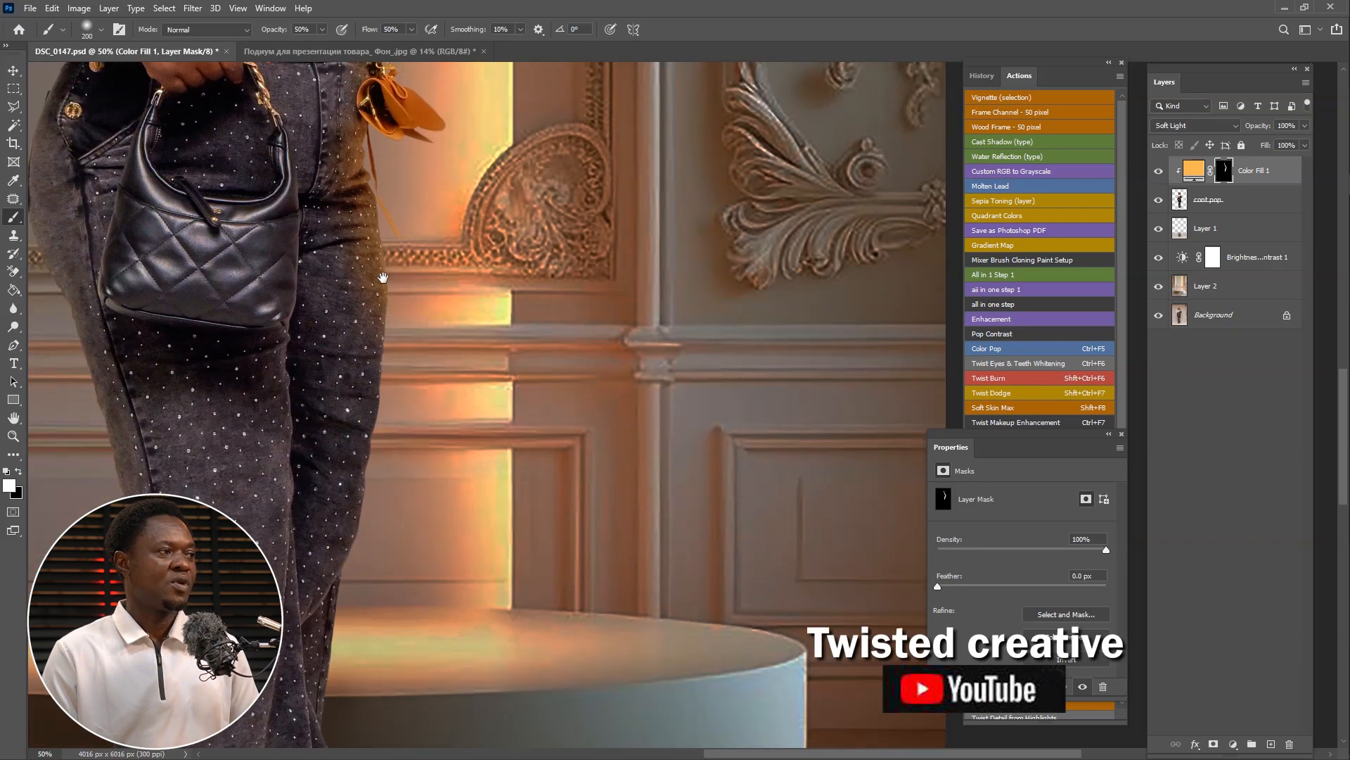
Step: Continue painting the warm light down the edge of the trouser leg facing the light strip, from thigh to lower leg
{"action": "left_click_drag", "start_coordinate": [369, 328], "coordinate": [371, 422]}
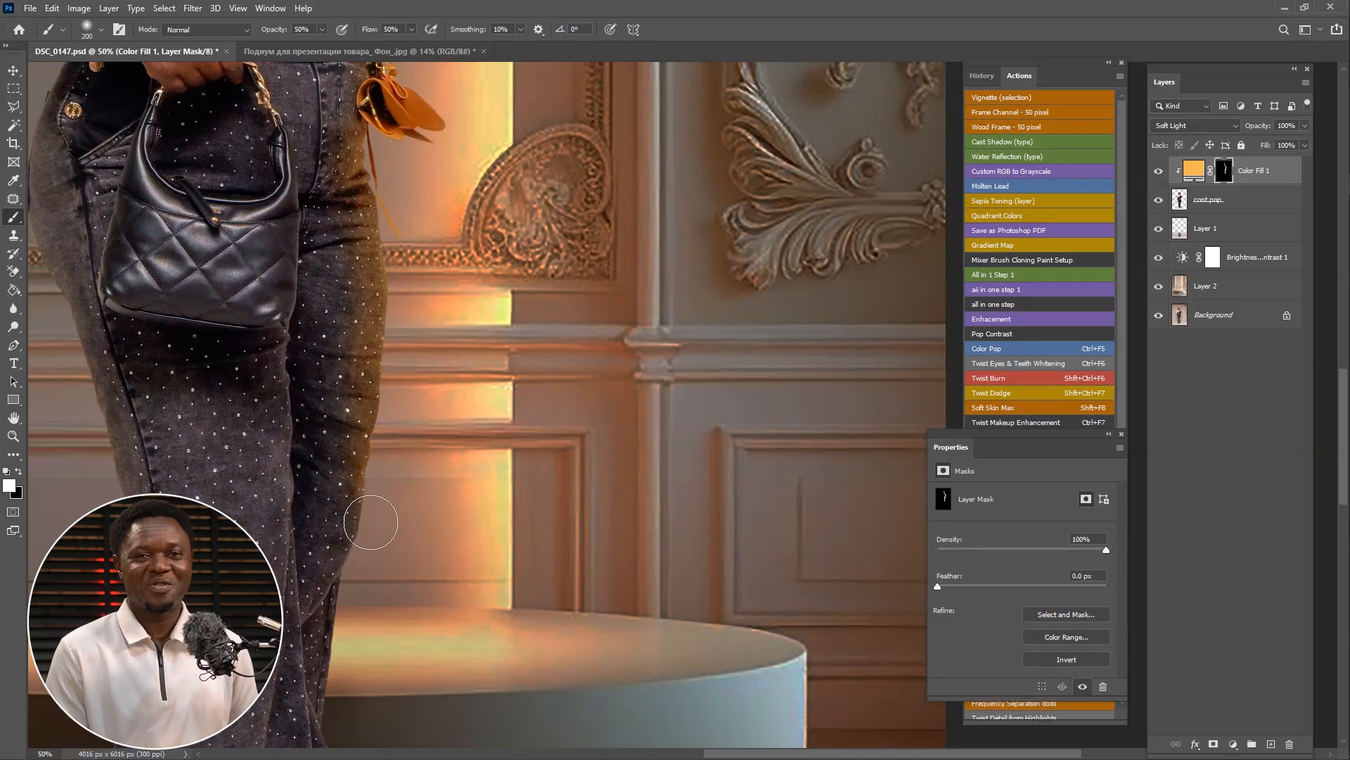
{"action": "mouse_move", "coordinate": [467, 467]}
{"action": "left_mouse_down"}
{"action": "mouse_move", "coordinate": [453, 422]}
{"action": "mouse_move", "coordinate": [460, 367]}
{"action": "left_mouse_up"}
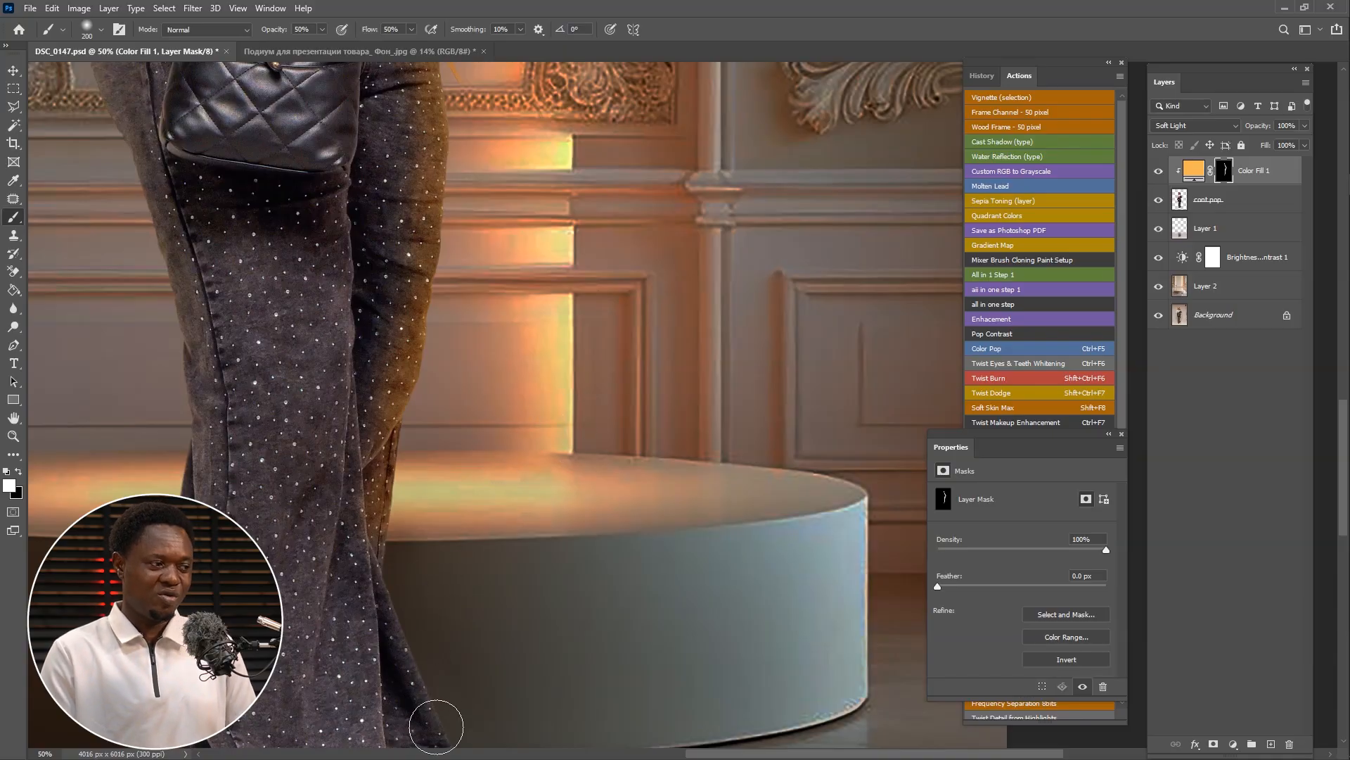
{"action": "left_click_drag", "start_coordinate": [425, 704], "coordinate": [506, 420]}
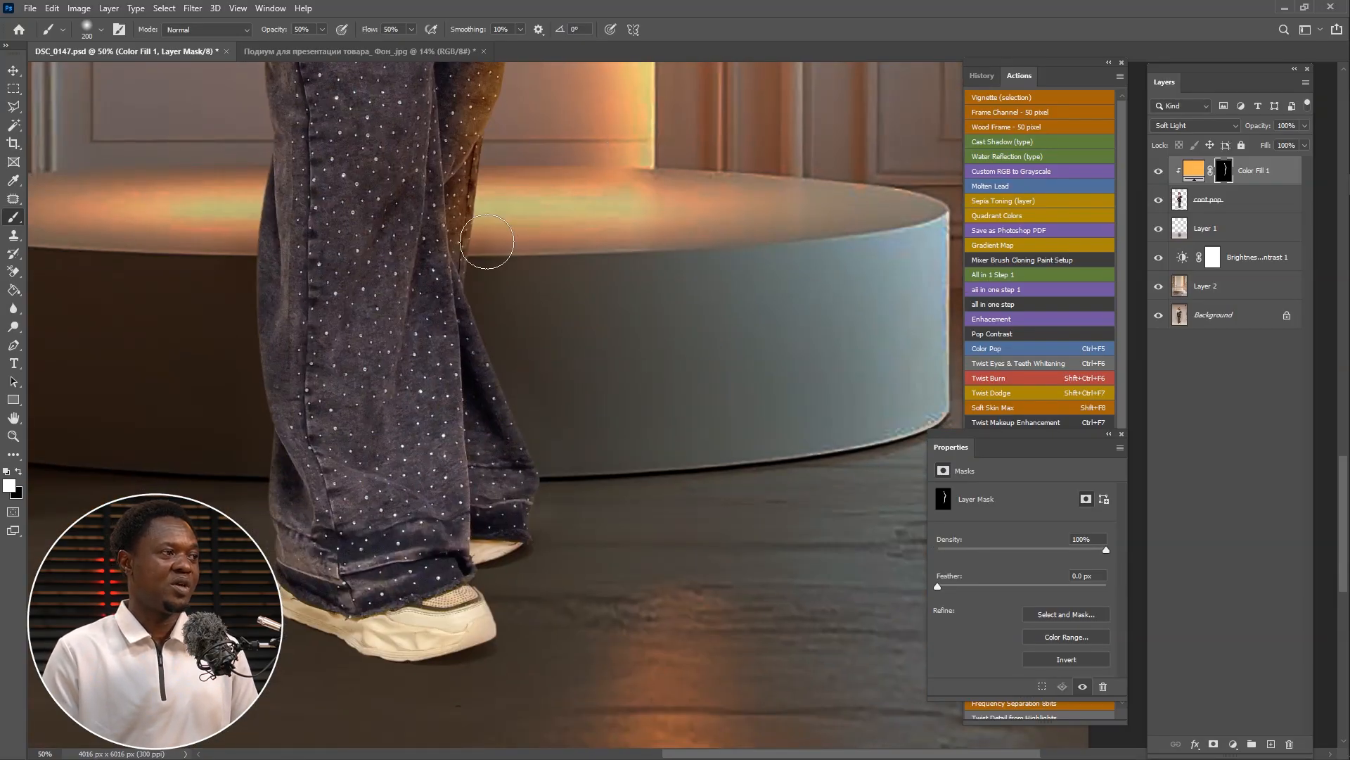
{"action": "left_click_drag", "start_coordinate": [473, 251], "coordinate": [444, 300]}
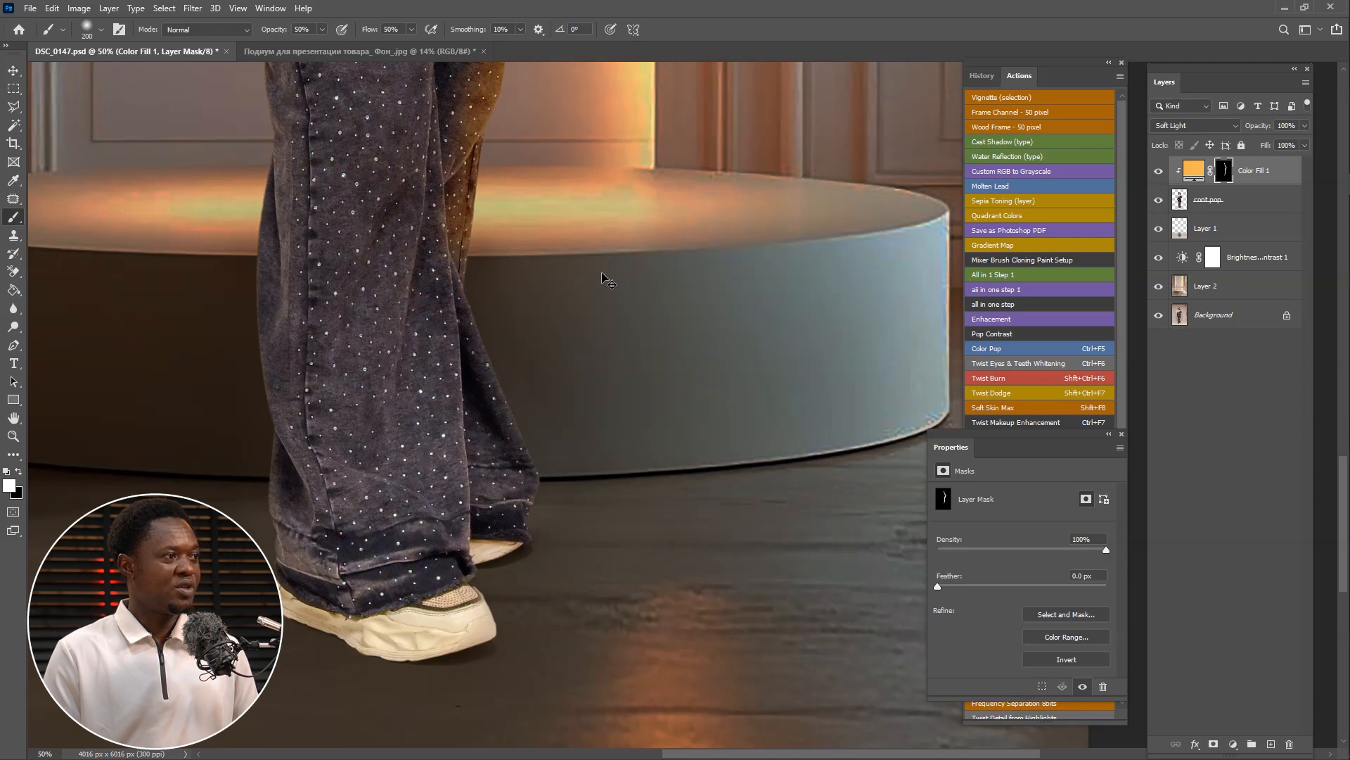
{"action": "key", "text": "bracketleft"}
{"action": "key", "text": "bracketleft"}
{"action": "key", "text": "bracketleft"}
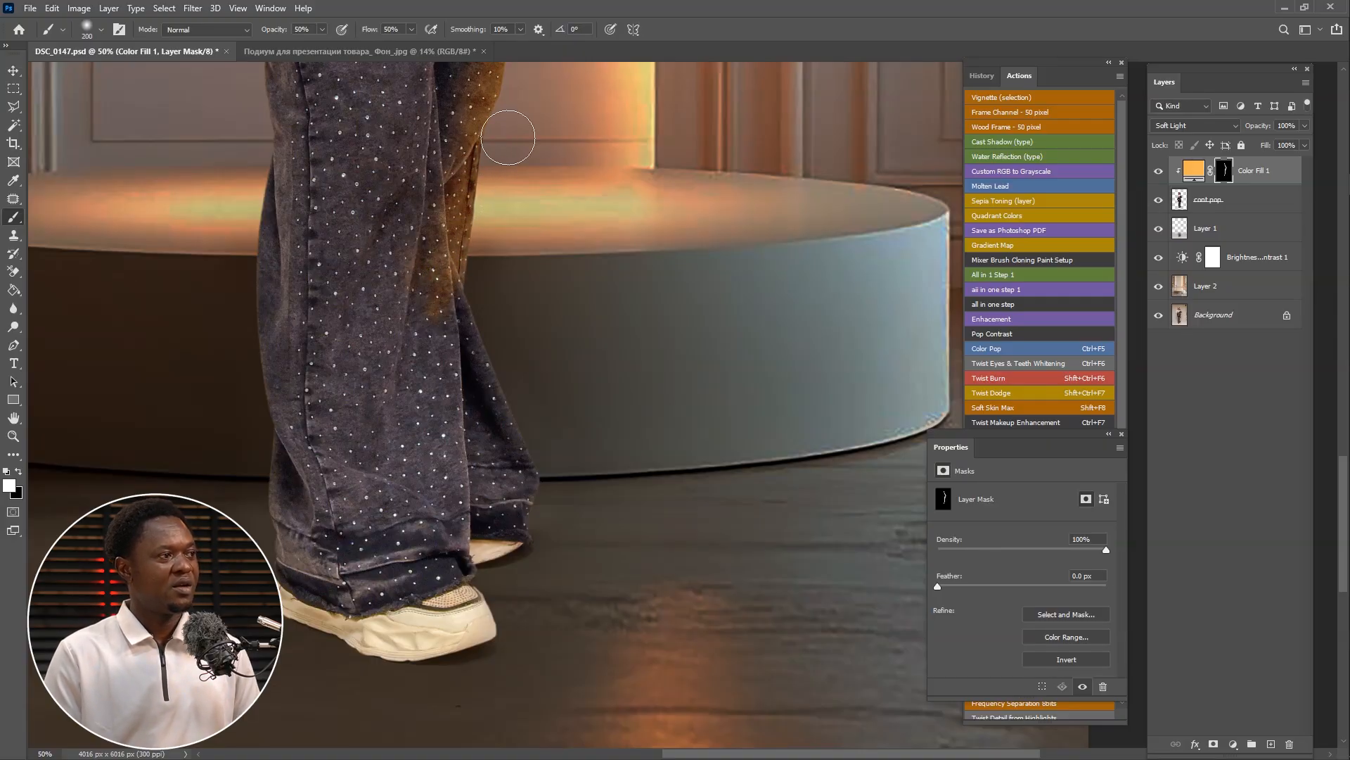
{"action": "left_click_drag", "start_coordinate": [518, 153], "coordinate": [467, 362]}
Step: Examine the painted warm light along the hair, overalls, hand and trouser leg up close, then over the whole composite
{"action": "scroll", "coordinate": [453, 320], "scroll_direction": "up", "scroll_amount": 5}
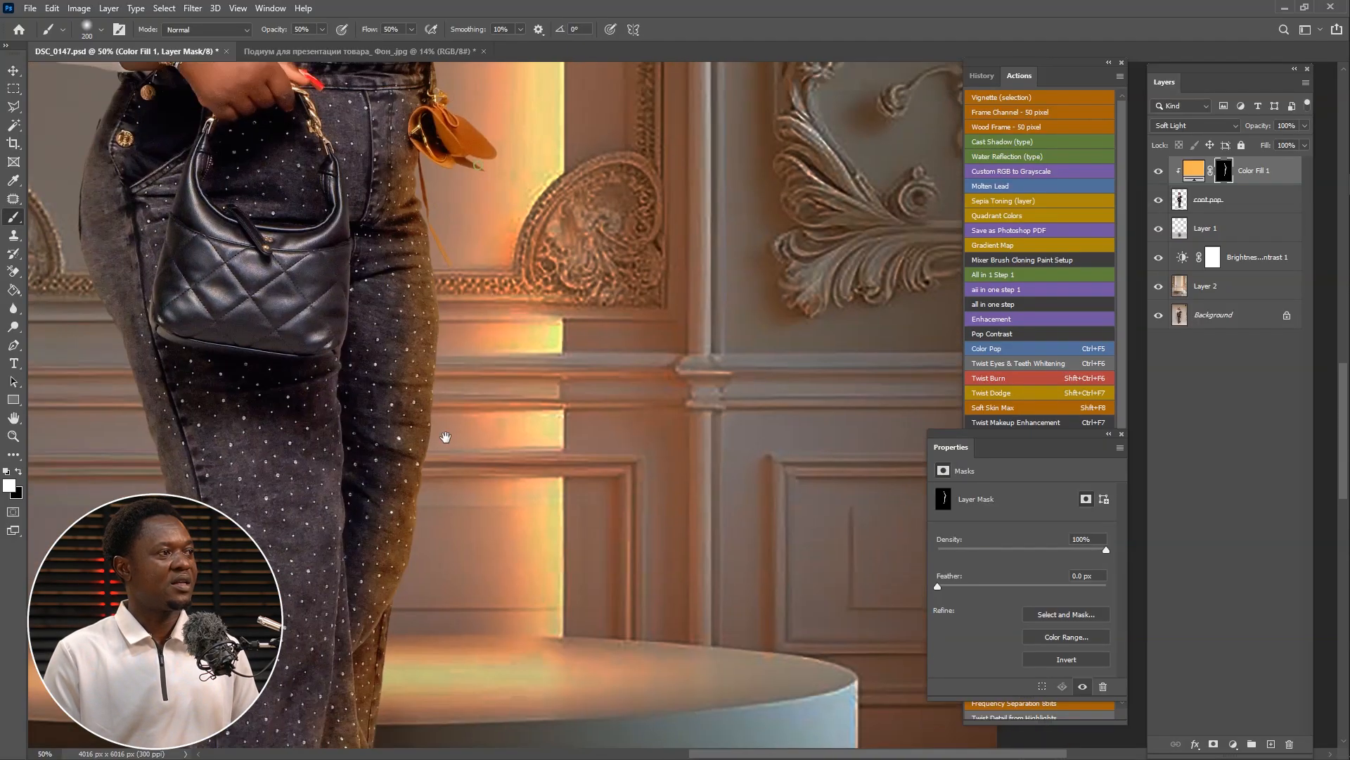
{"action": "scroll", "coordinate": [456, 324], "scroll_direction": "up", "scroll_amount": 10}
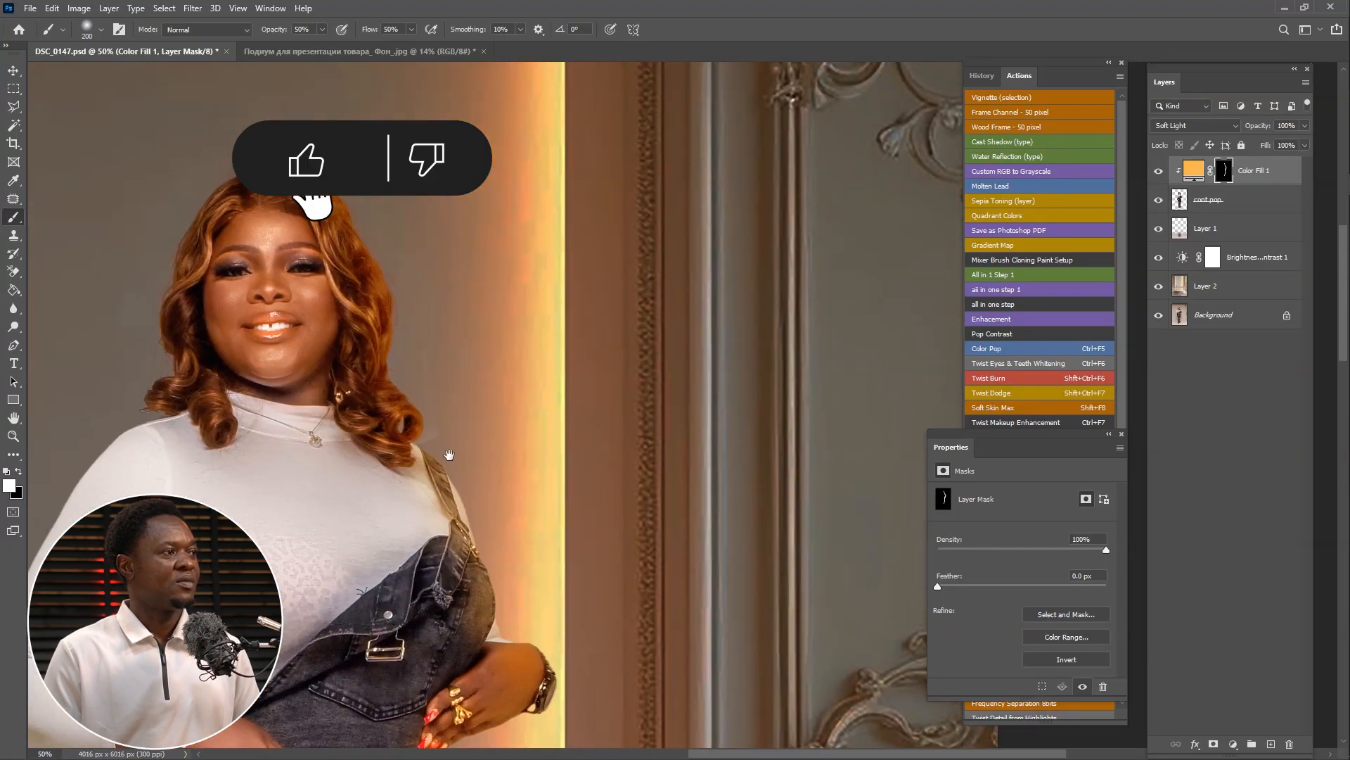
{"action": "left_click_drag", "start_coordinate": [348, 330], "coordinate": [530, 295]}
{"action": "key", "text": "ctrl+plus"}
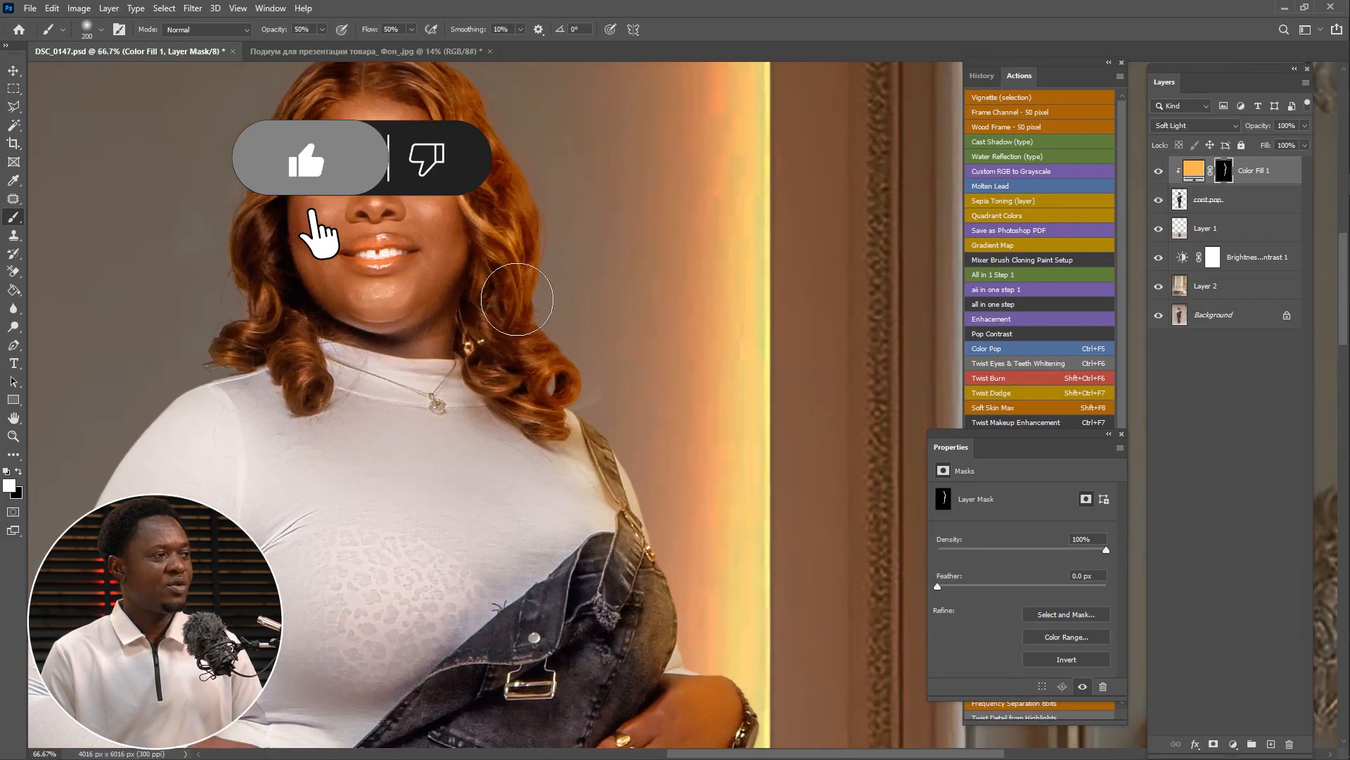
{"action": "key", "text": "bracketleft"}
{"action": "key", "text": "bracketleft"}
{"action": "key", "text": "bracketleft"}
{"action": "key", "text": "bracketleft"}
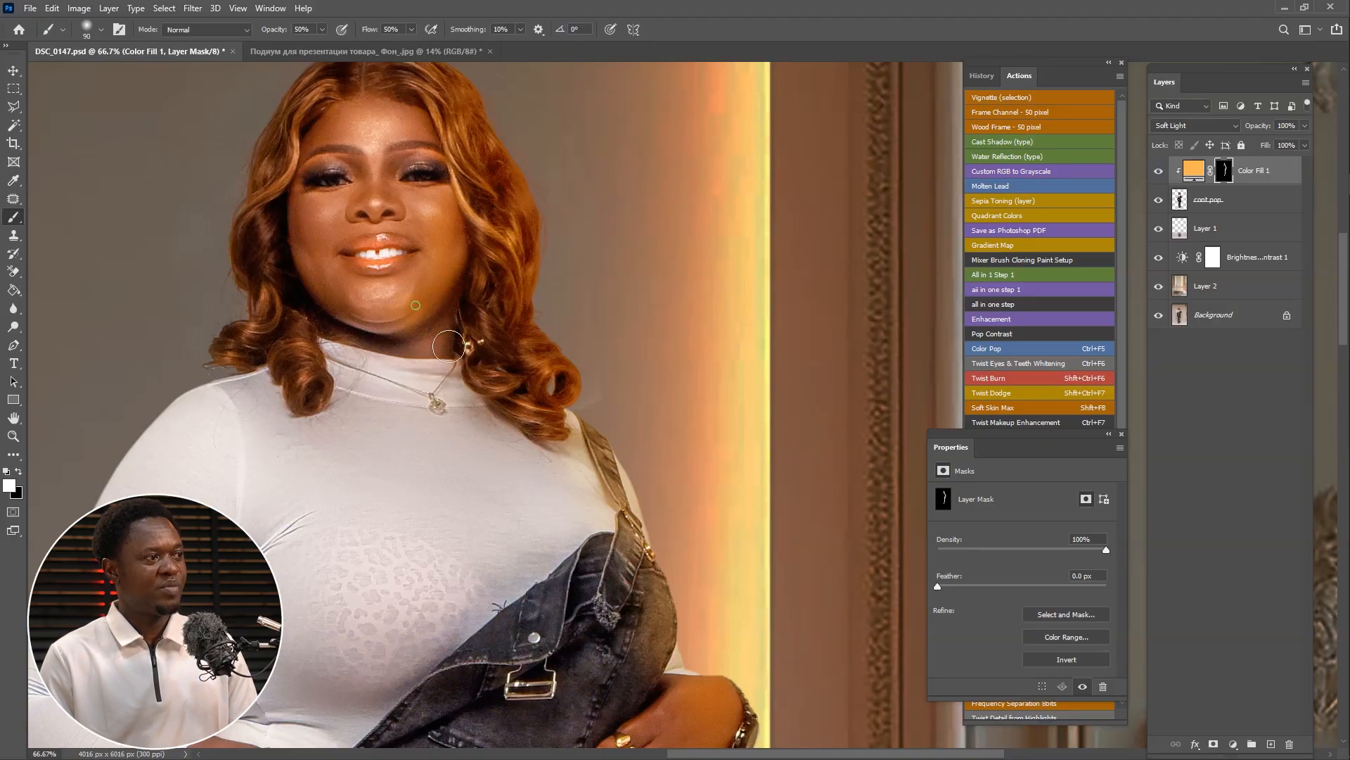
{"action": "key", "text": "bracketleft"}
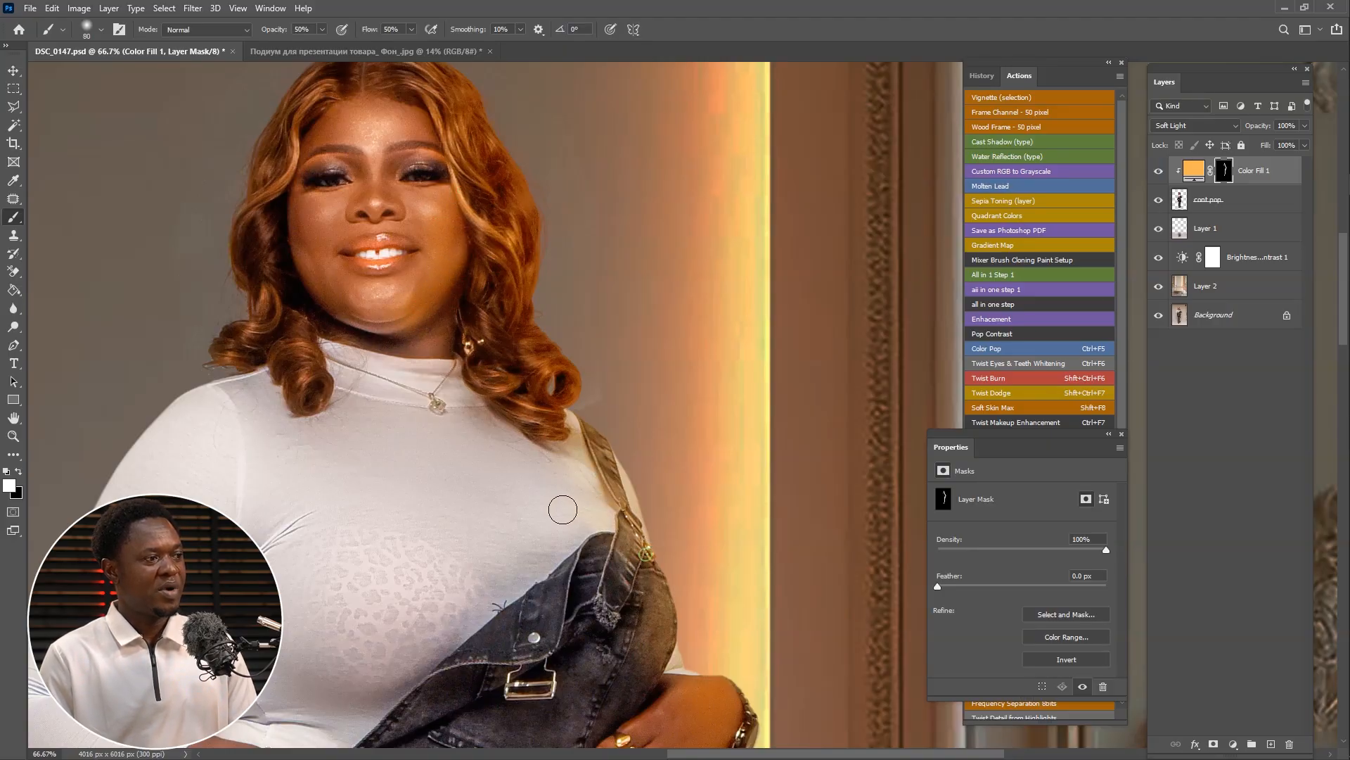
{"action": "key", "text": "bracketright"}
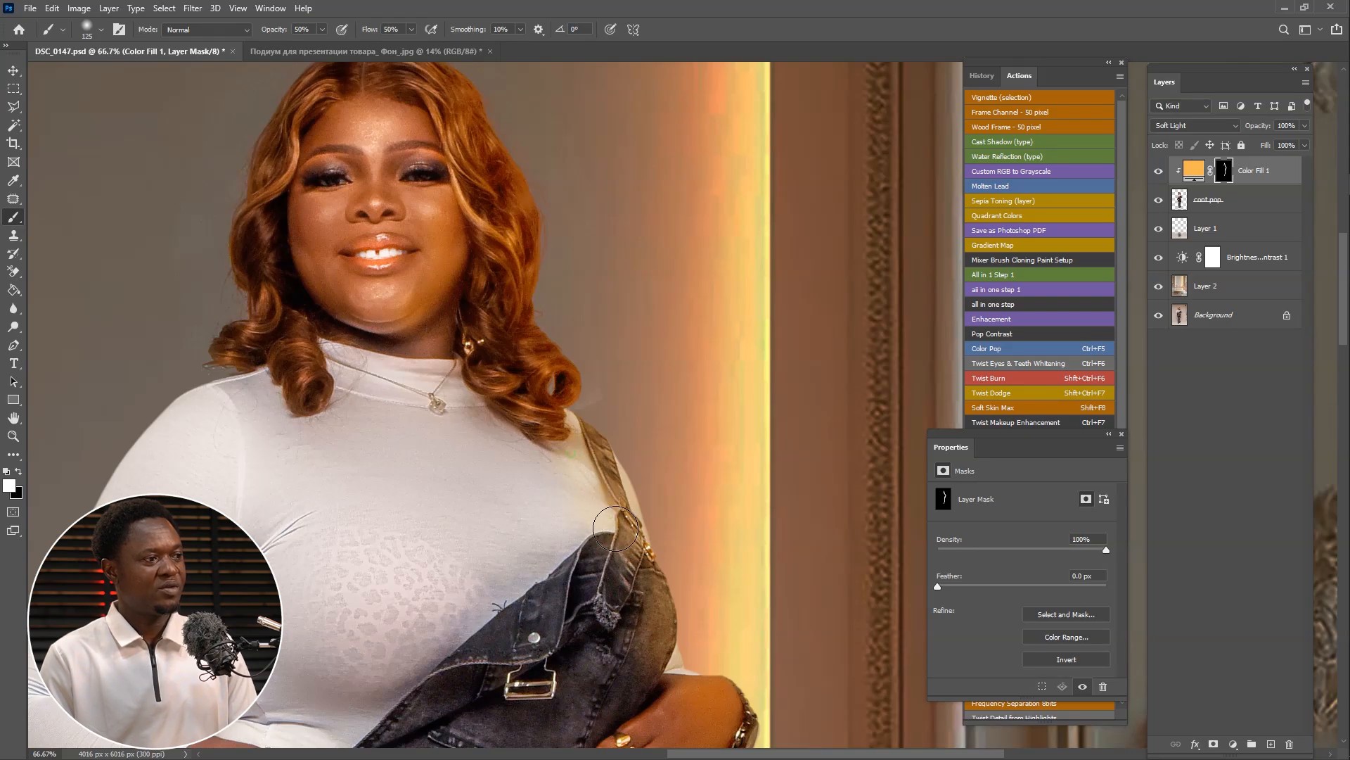
{"action": "left_click_drag", "start_coordinate": [640, 616], "coordinate": [591, 285]}
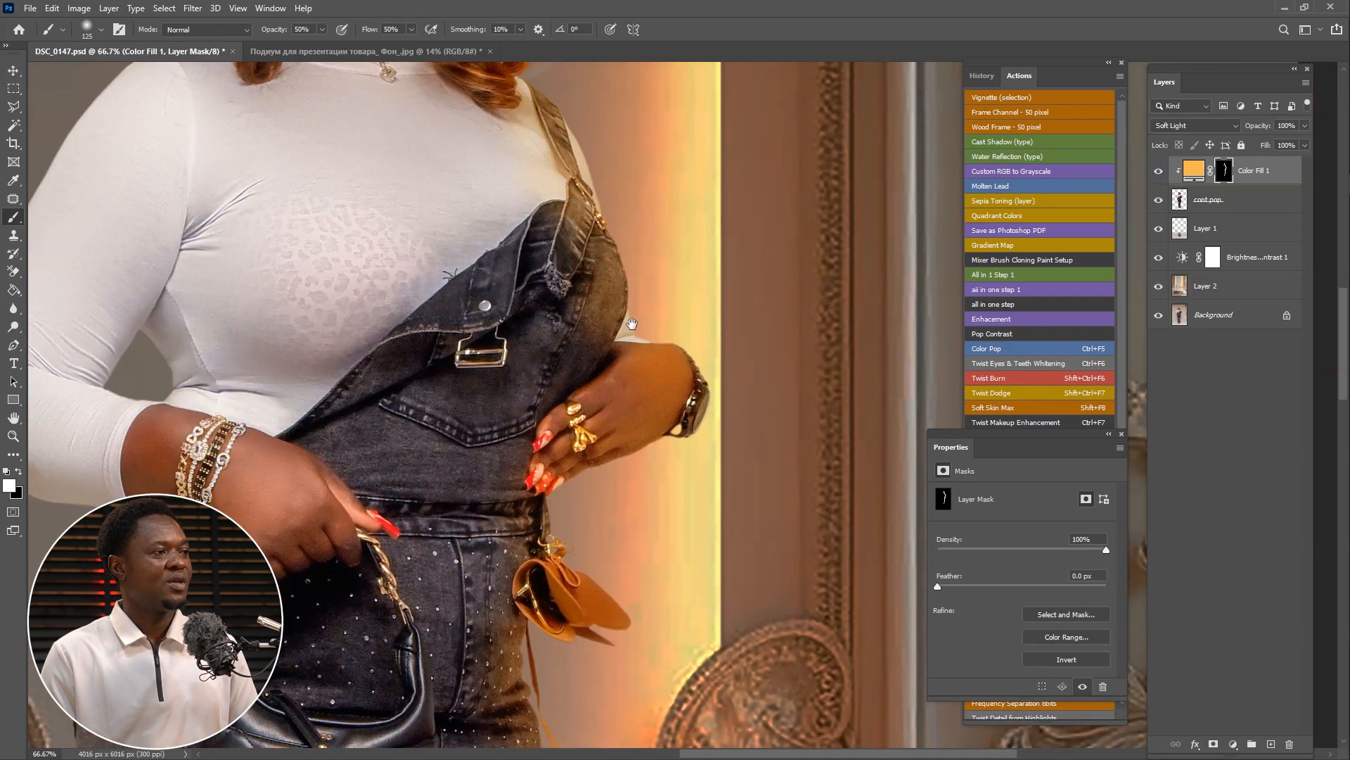
{"action": "left_click_drag", "start_coordinate": [664, 470], "coordinate": [608, 209]}
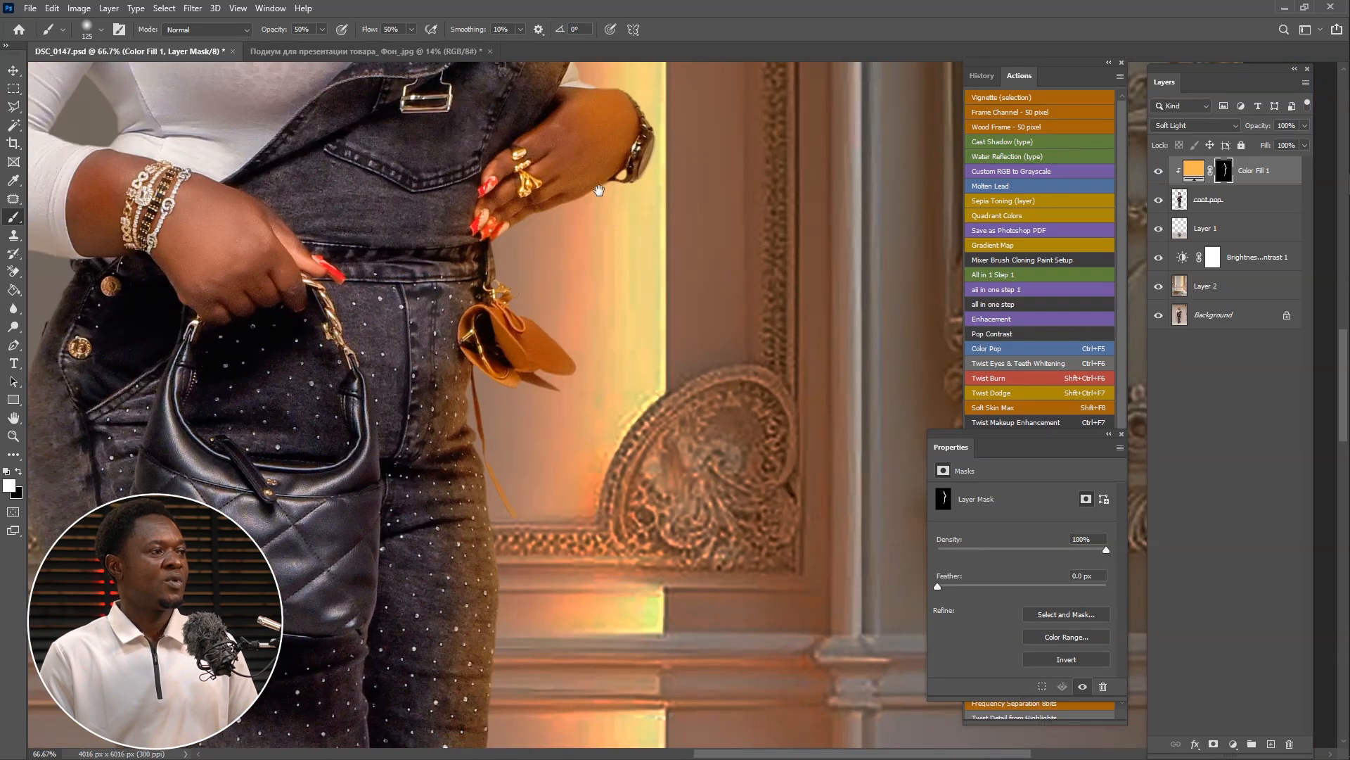
{"action": "left_click_drag", "start_coordinate": [528, 92], "coordinate": [684, 557]}
{"action": "key", "text": "ctrl+0"}
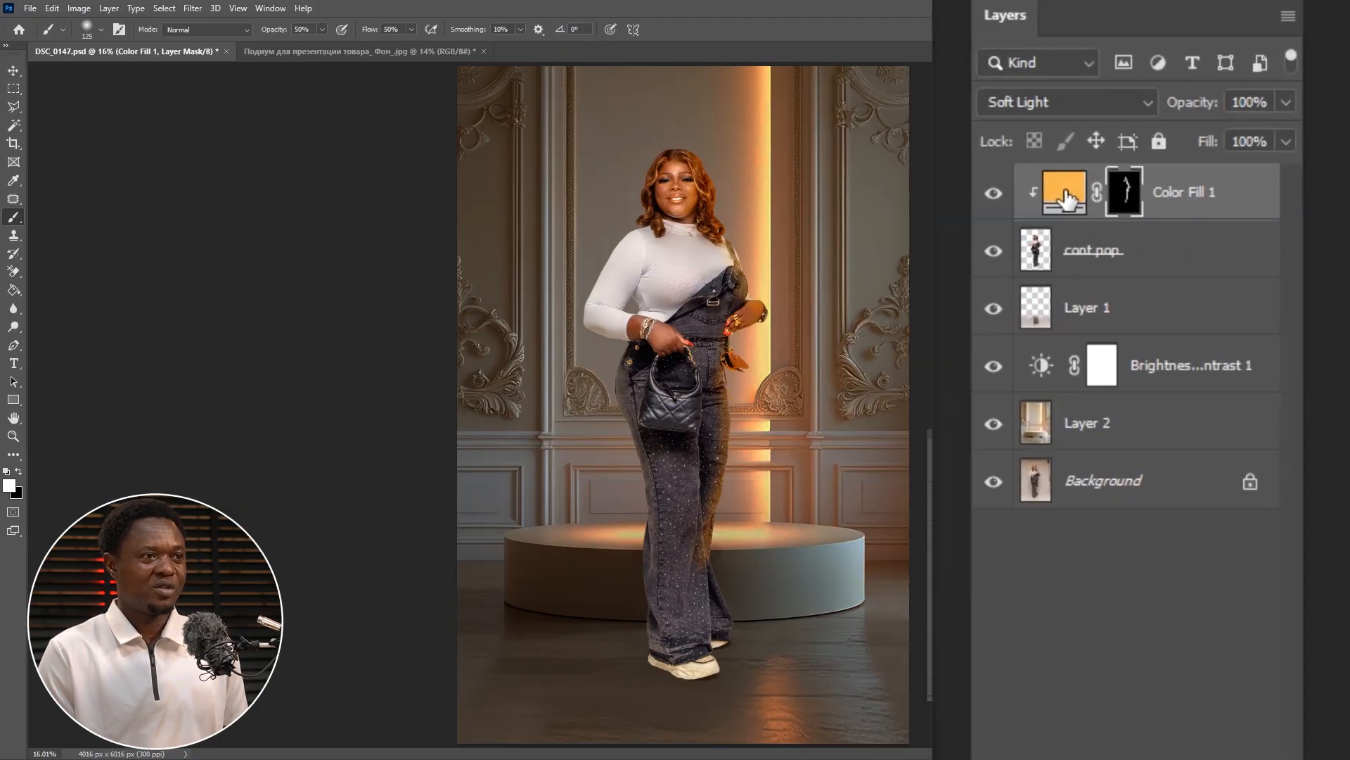
Step: Duplicate the Color Fill 1 layer and replace the copy's mask with a new mask inverted to black
{"action": "left_click", "coordinate": [1066, 197]}
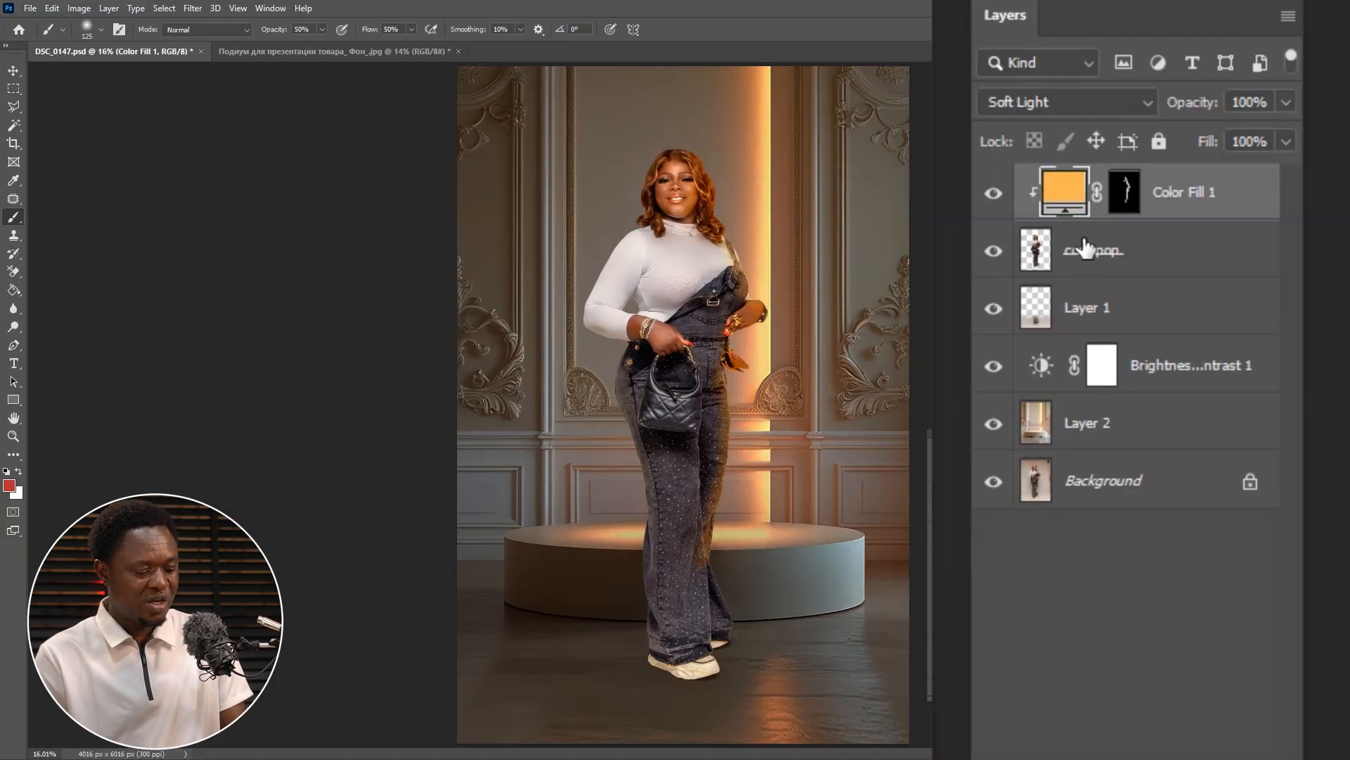
{"action": "key", "text": "ctrl+j"}
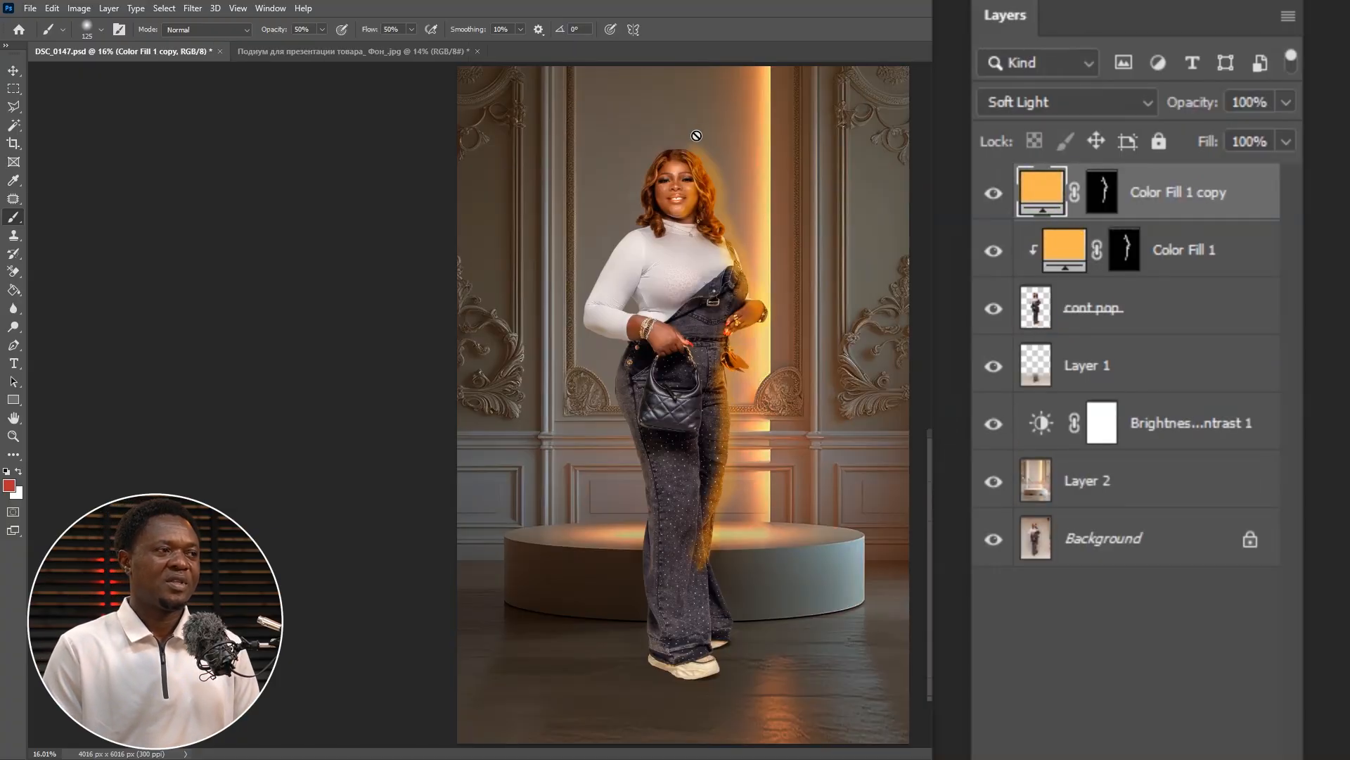
{"action": "left_click", "coordinate": [1102, 197]}
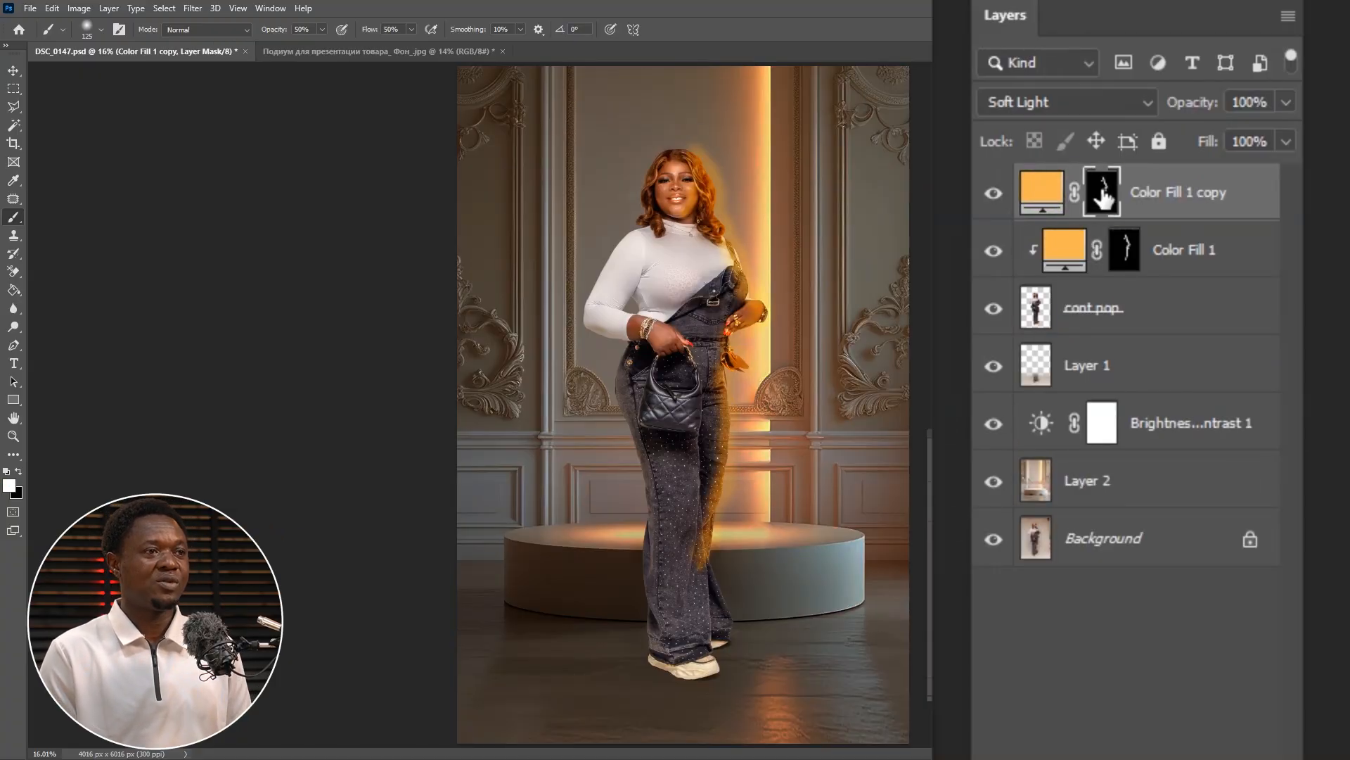
{"action": "key", "text": "Delete"}
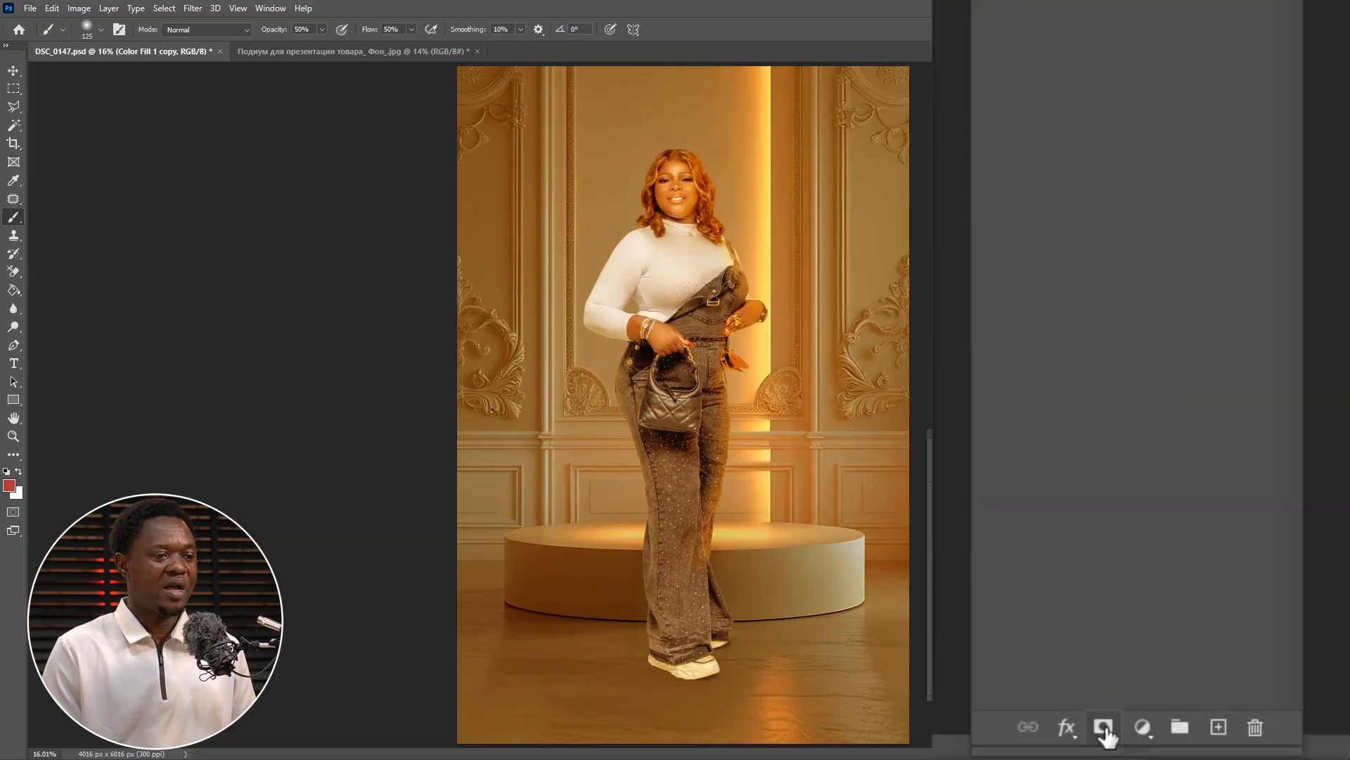
{"action": "left_click", "coordinate": [1104, 727]}
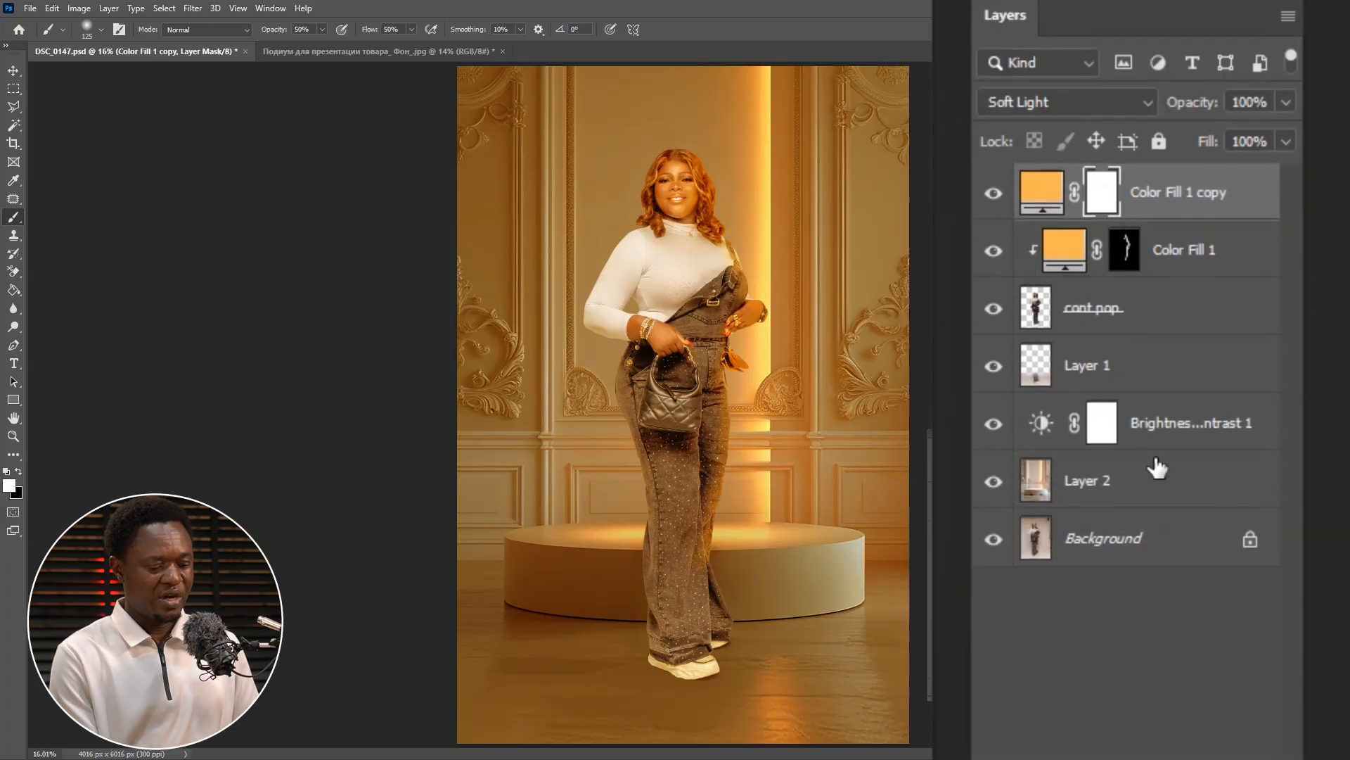
{"action": "key", "text": "ctrl+i"}
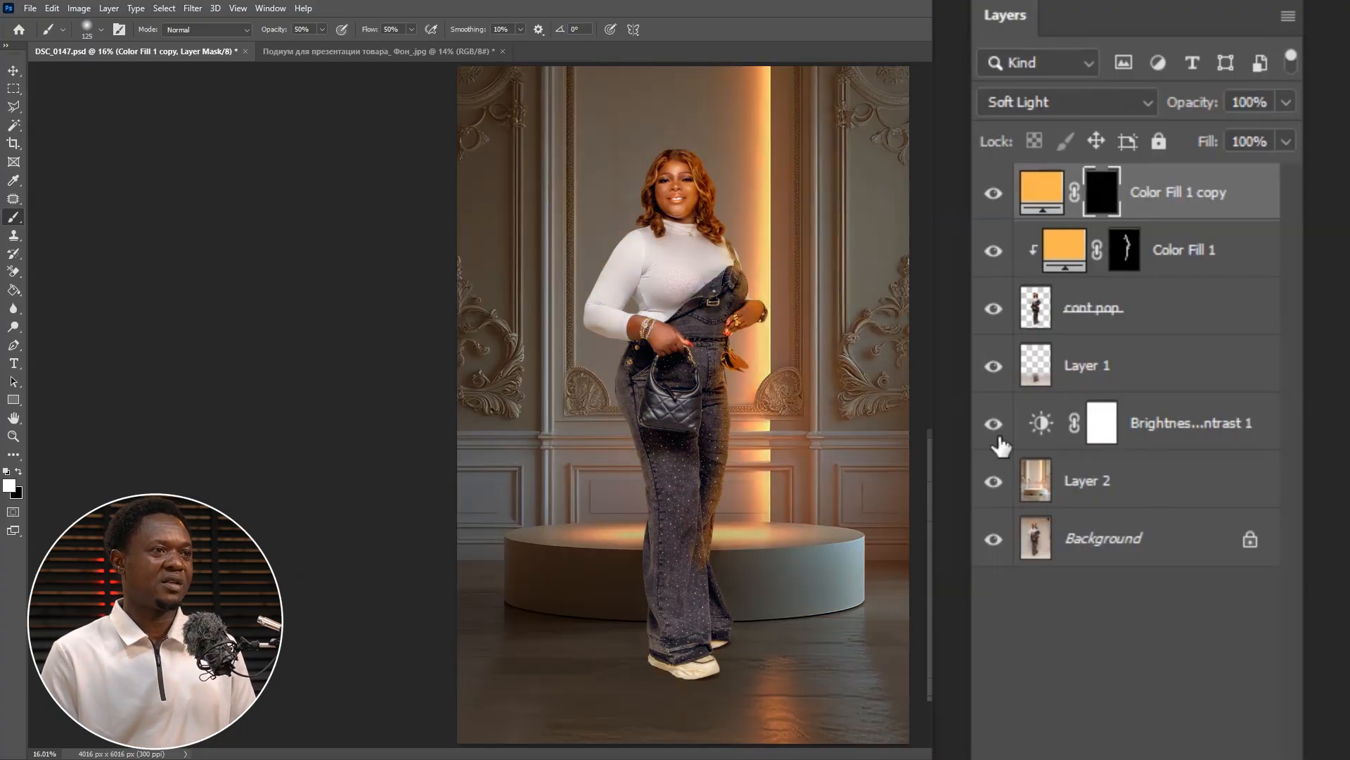
Step: Paint warm light along the light-facing hair edge on the copy's mask with a smaller brush, and clip Color Fill 1 copy to the cont pop layer
{"action": "key", "text": "ctrl+plus"}
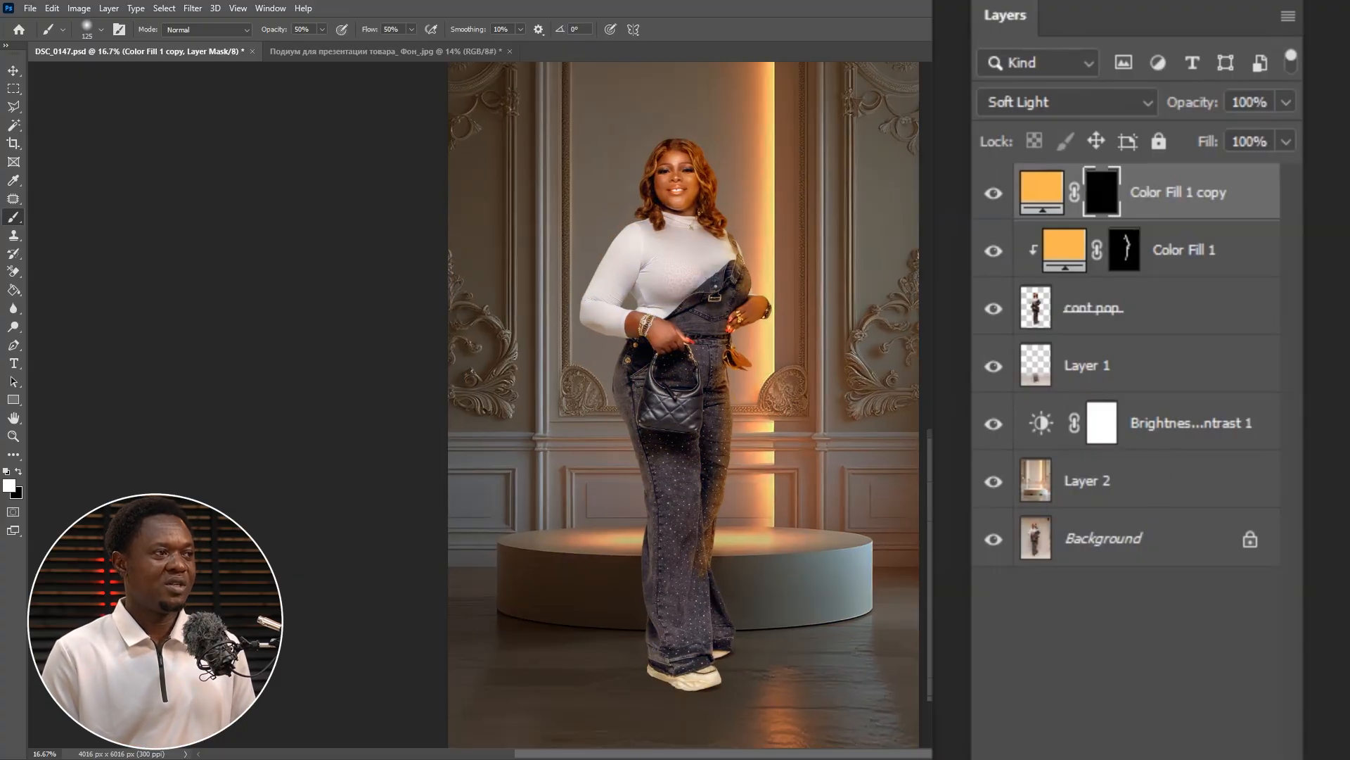
{"action": "key", "text": "ctrl+plus"}
{"action": "key", "text": "ctrl+plus"}
{"action": "key", "text": "ctrl+plus"}
{"action": "key", "text": "ctrl+plus"}
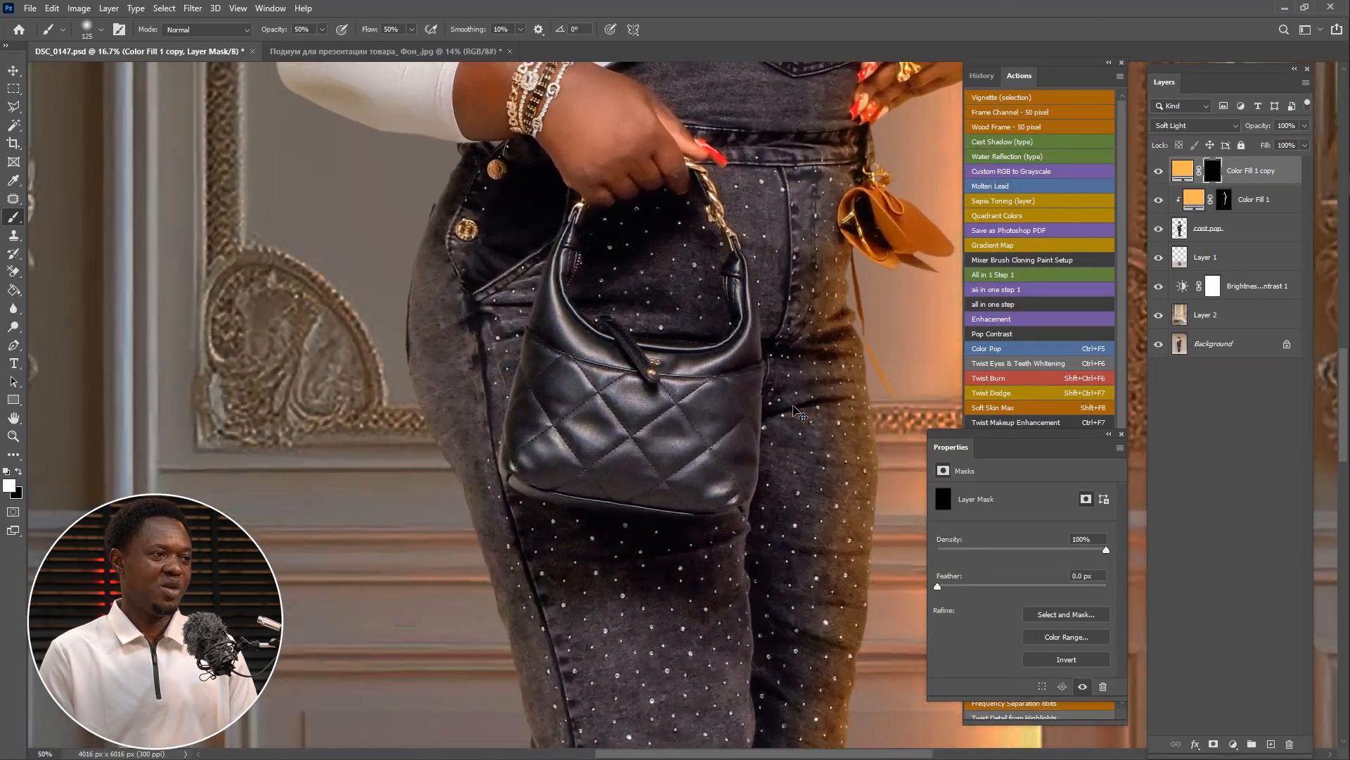
{"action": "left_click_drag", "start_coordinate": [809, 303], "coordinate": [657, 418]}
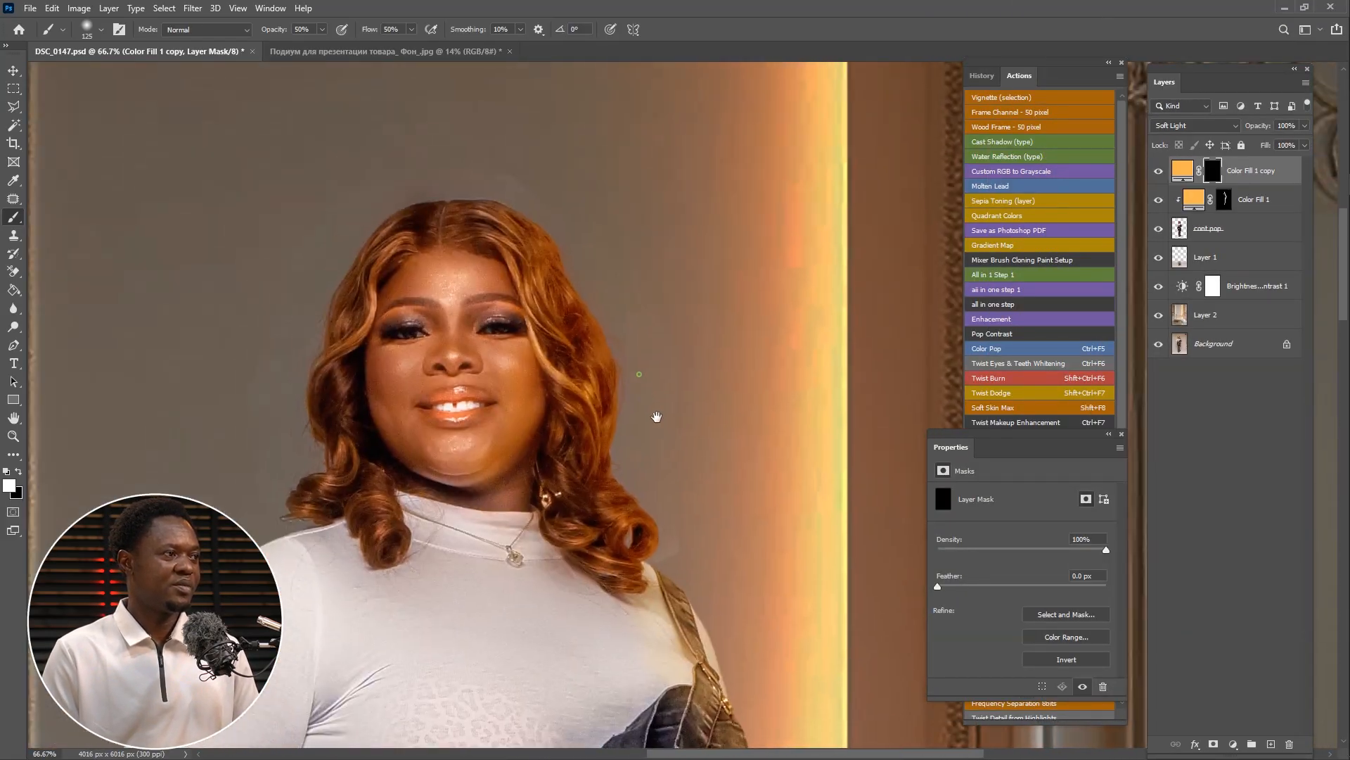
{"action": "key", "text": "ctrl+plus"}
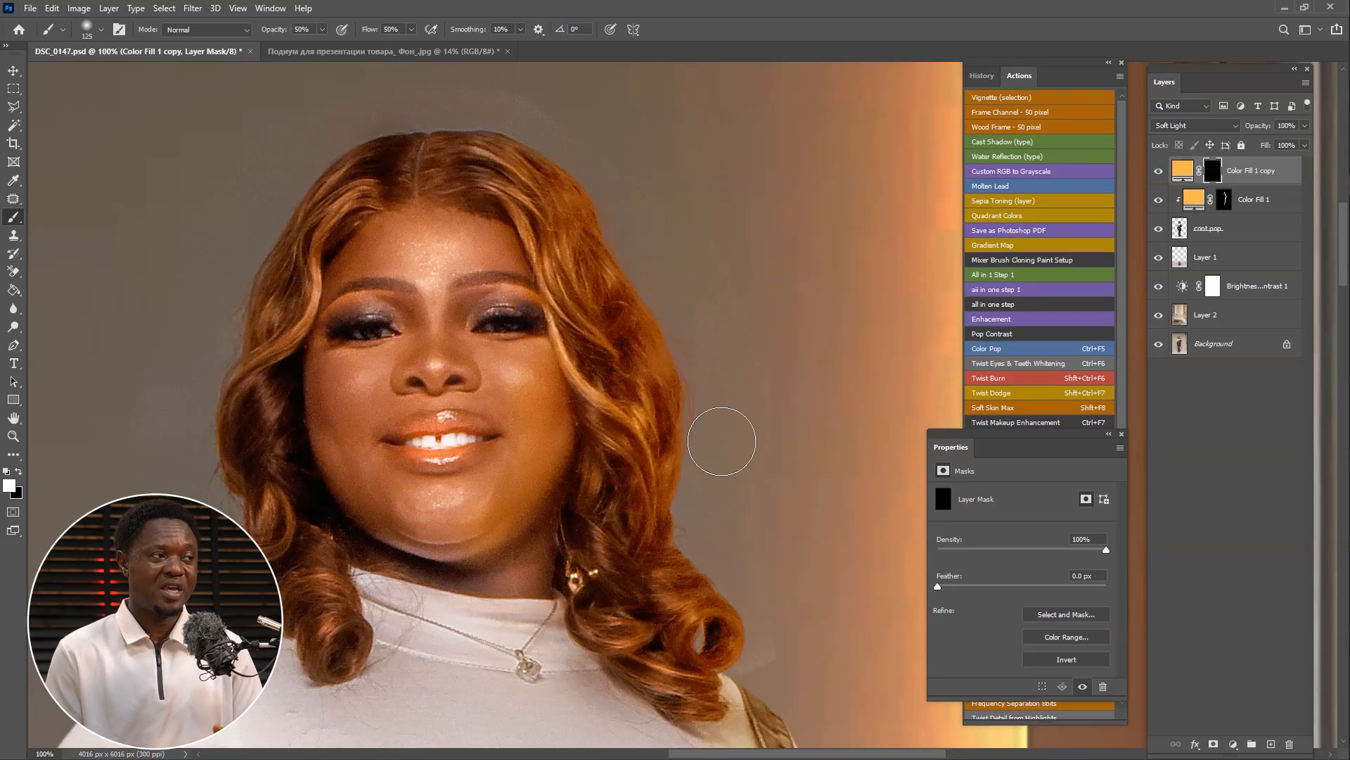
{"action": "key", "text": "bracketleft"}
{"action": "key", "text": "bracketleft"}
{"action": "key", "text": "bracketleft"}
{"action": "key", "text": "bracketleft"}
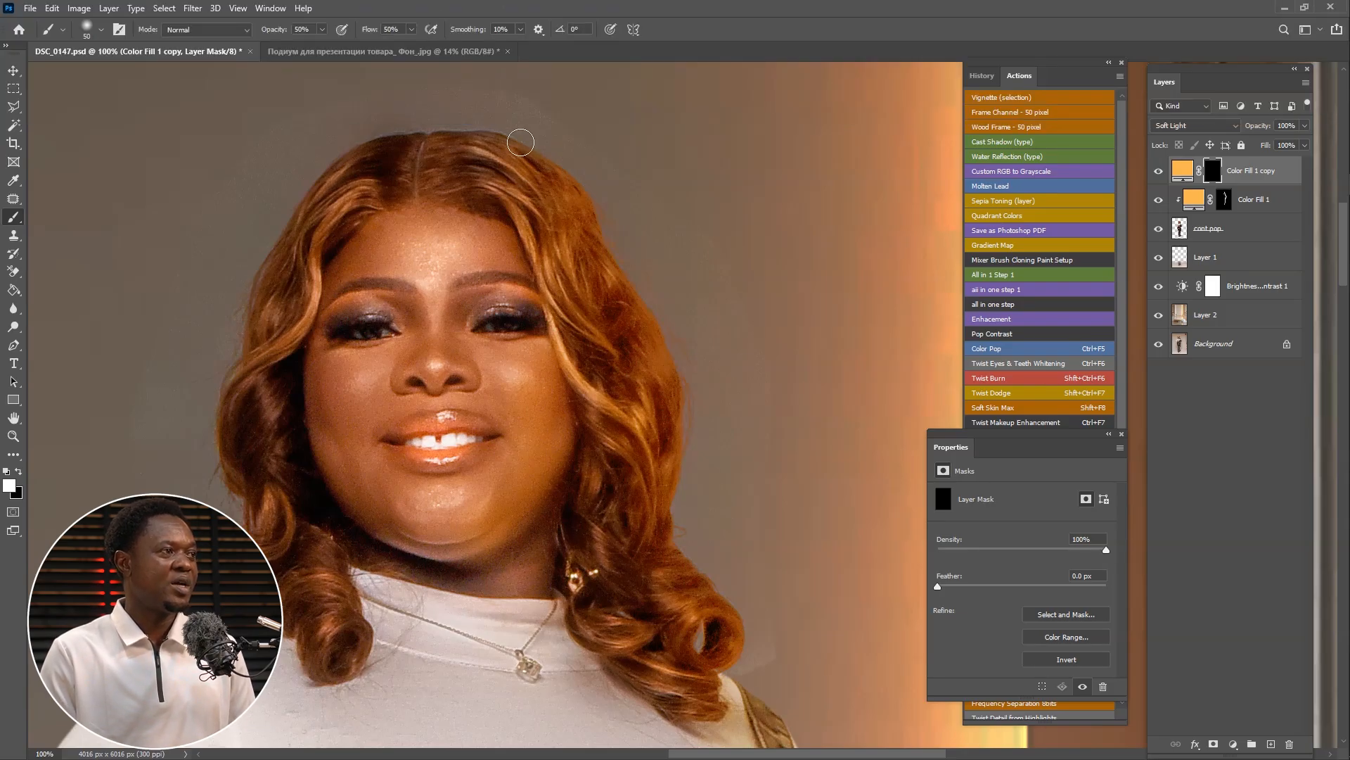
{"action": "mouse_move", "coordinate": [546, 156]}
{"action": "left_mouse_down"}
{"action": "mouse_move", "coordinate": [611, 247]}
{"action": "mouse_move", "coordinate": [611, 229]}
{"action": "mouse_move", "coordinate": [592, 200]}
{"action": "mouse_move", "coordinate": [674, 354]}
{"action": "left_mouse_up"}
{"action": "key", "text": "bracketright"}
{"action": "key", "text": "bracketright"}
{"action": "key", "text": "bracketright"}
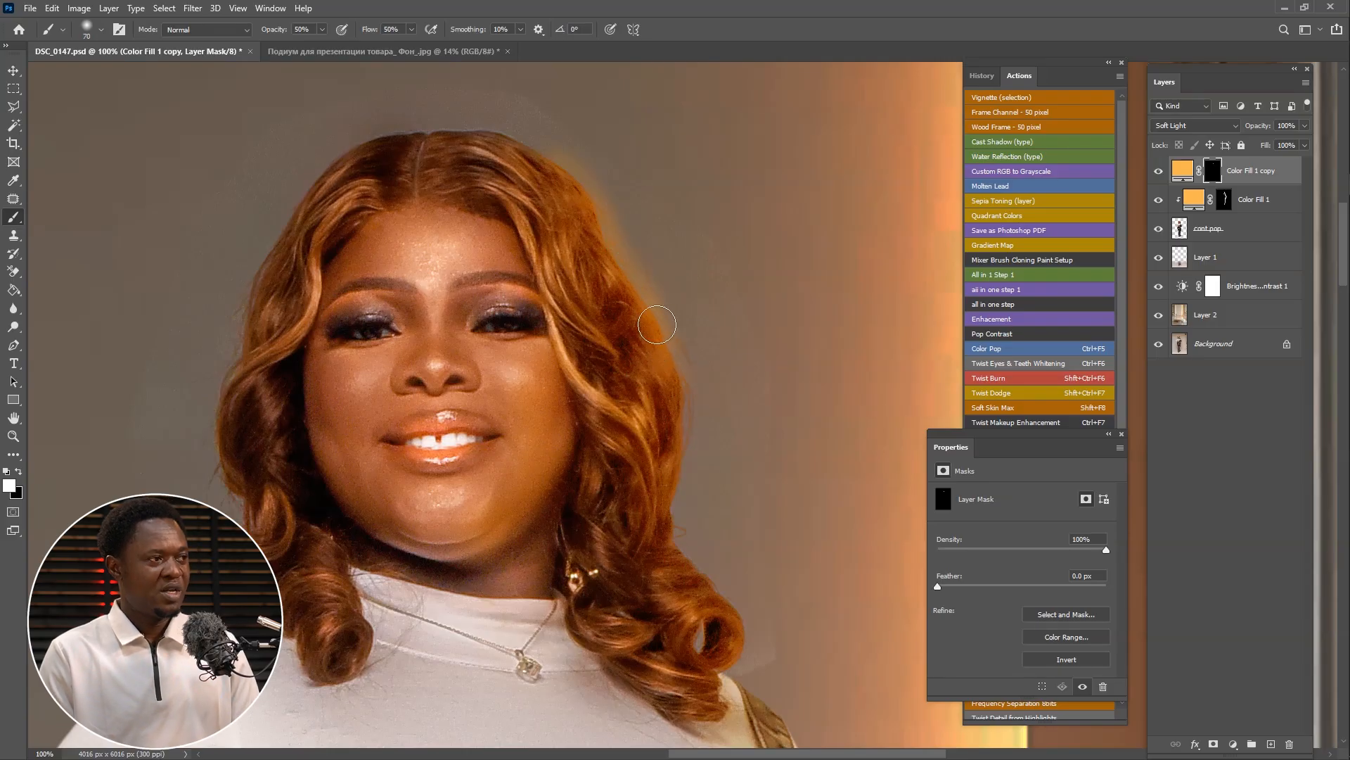
{"action": "mouse_move", "coordinate": [556, 172]}
{"action": "left_mouse_down"}
{"action": "mouse_move", "coordinate": [540, 138]}
{"action": "mouse_move", "coordinate": [631, 224]}
{"action": "mouse_move", "coordinate": [607, 203]}
{"action": "mouse_move", "coordinate": [599, 216]}
{"action": "mouse_move", "coordinate": [669, 324]}
{"action": "mouse_move", "coordinate": [655, 323]}
{"action": "mouse_move", "coordinate": [683, 371]}
{"action": "mouse_move", "coordinate": [685, 493]}
{"action": "left_mouse_up"}
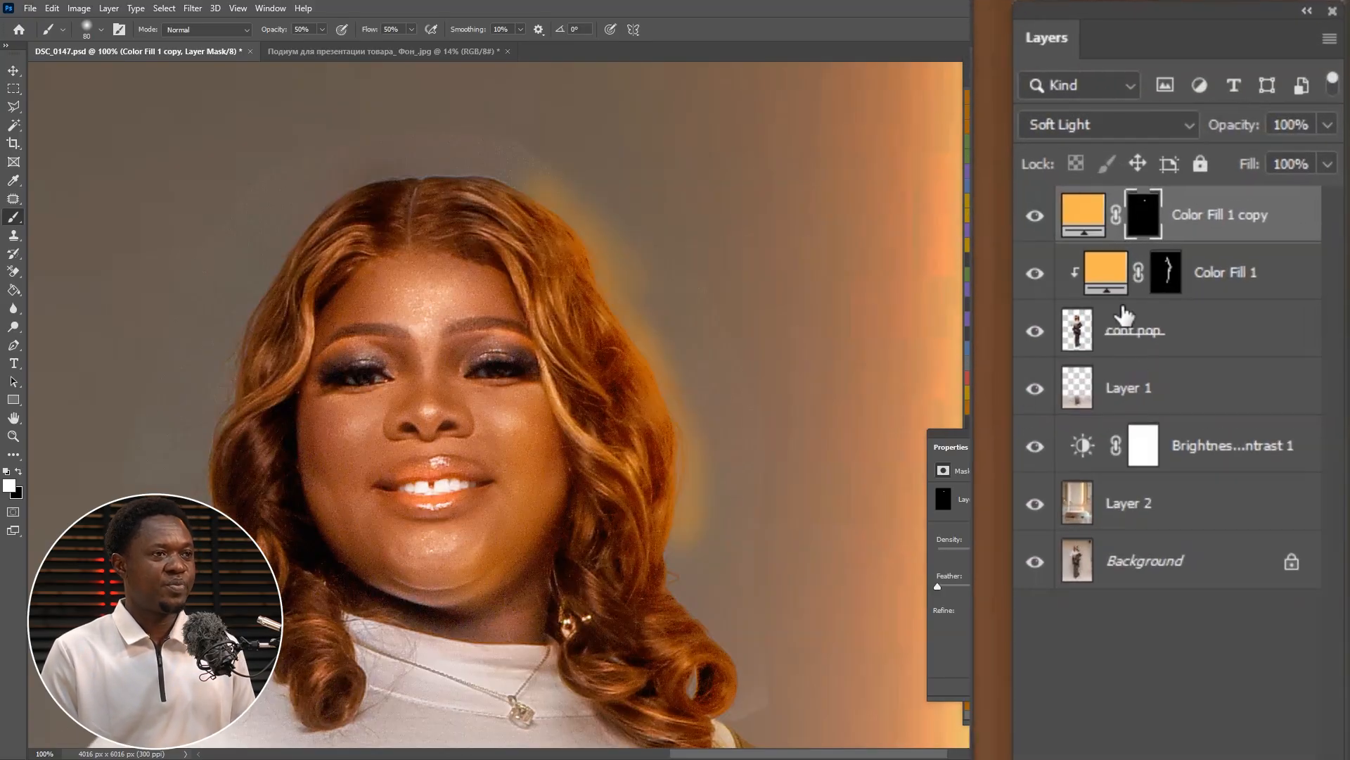
{"action": "mouse_move", "coordinate": [1101, 266]}
{"action": "left_mouse_down"}
{"action": "mouse_move", "coordinate": [1110, 236]}
{"action": "mouse_move", "coordinate": [1090, 232]}
{"action": "mouse_move", "coordinate": [1110, 236]}
{"action": "mouse_move", "coordinate": [1097, 219]}
{"action": "mouse_move", "coordinate": [1104, 241]}
{"action": "left_mouse_up"}
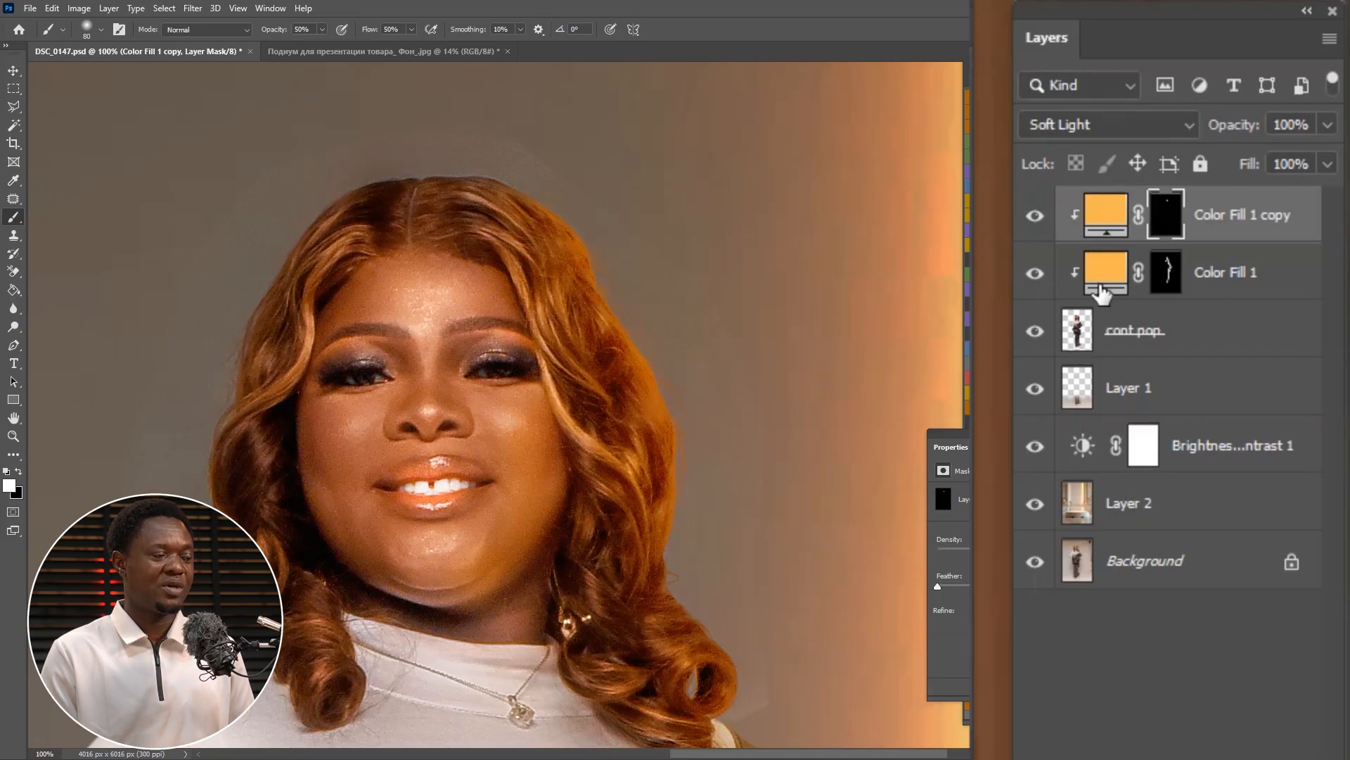
Step: Paint a stronger warm rim on the copy's mask along the shoulder strap, side of the overalls, wrist and watch with the 80 px brush
{"action": "key", "text": "ctrl+minus"}
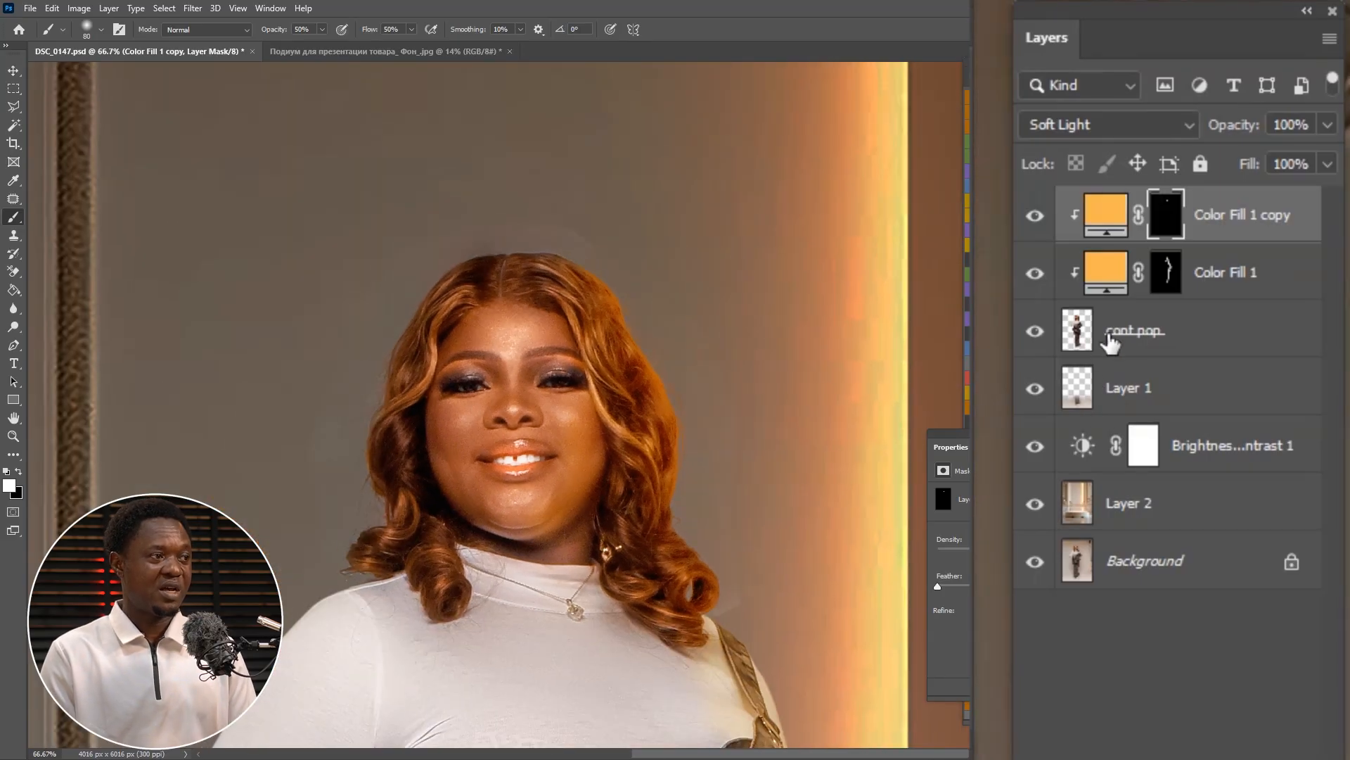
{"action": "left_click_drag", "start_coordinate": [719, 453], "coordinate": [687, 357]}
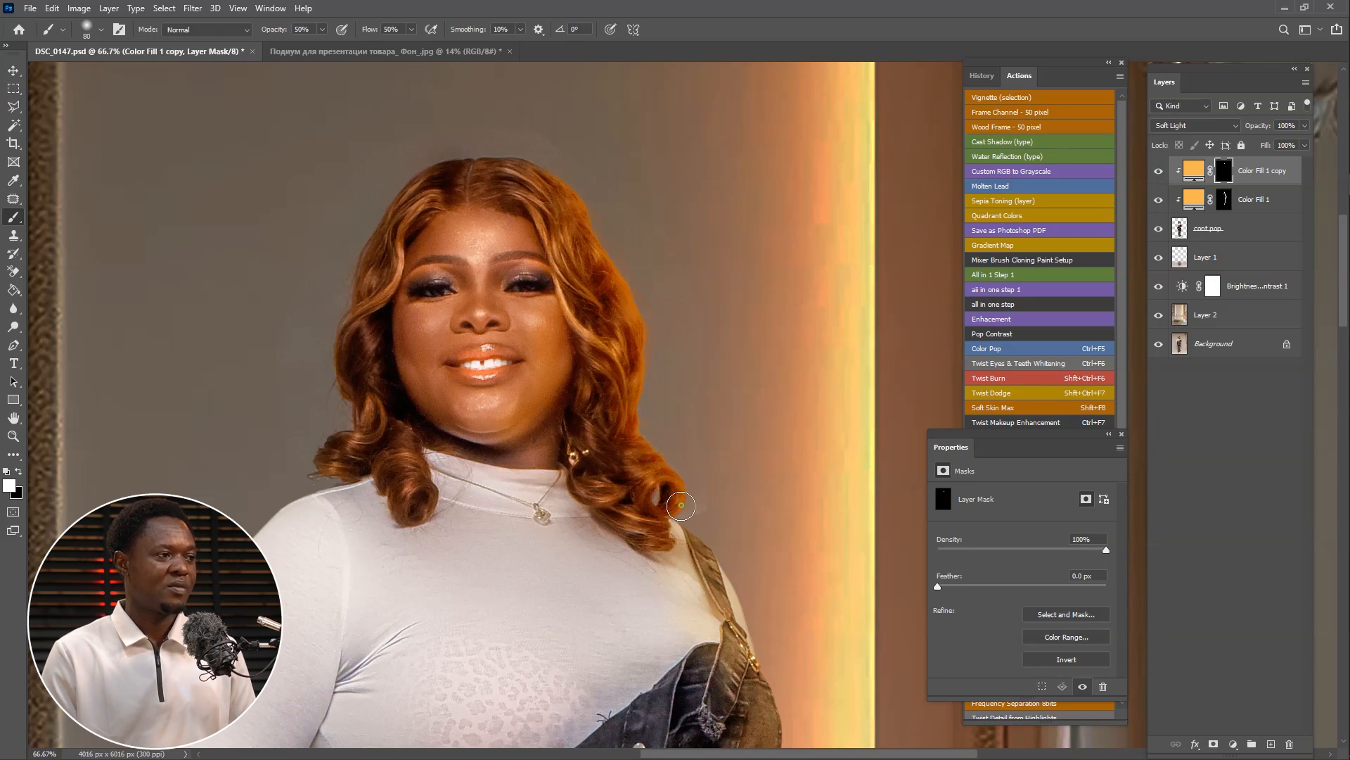
{"action": "mouse_move", "coordinate": [675, 514]}
{"action": "left_mouse_down"}
{"action": "mouse_move", "coordinate": [541, 278]}
{"action": "mouse_move", "coordinate": [603, 357]}
{"action": "left_mouse_up"}
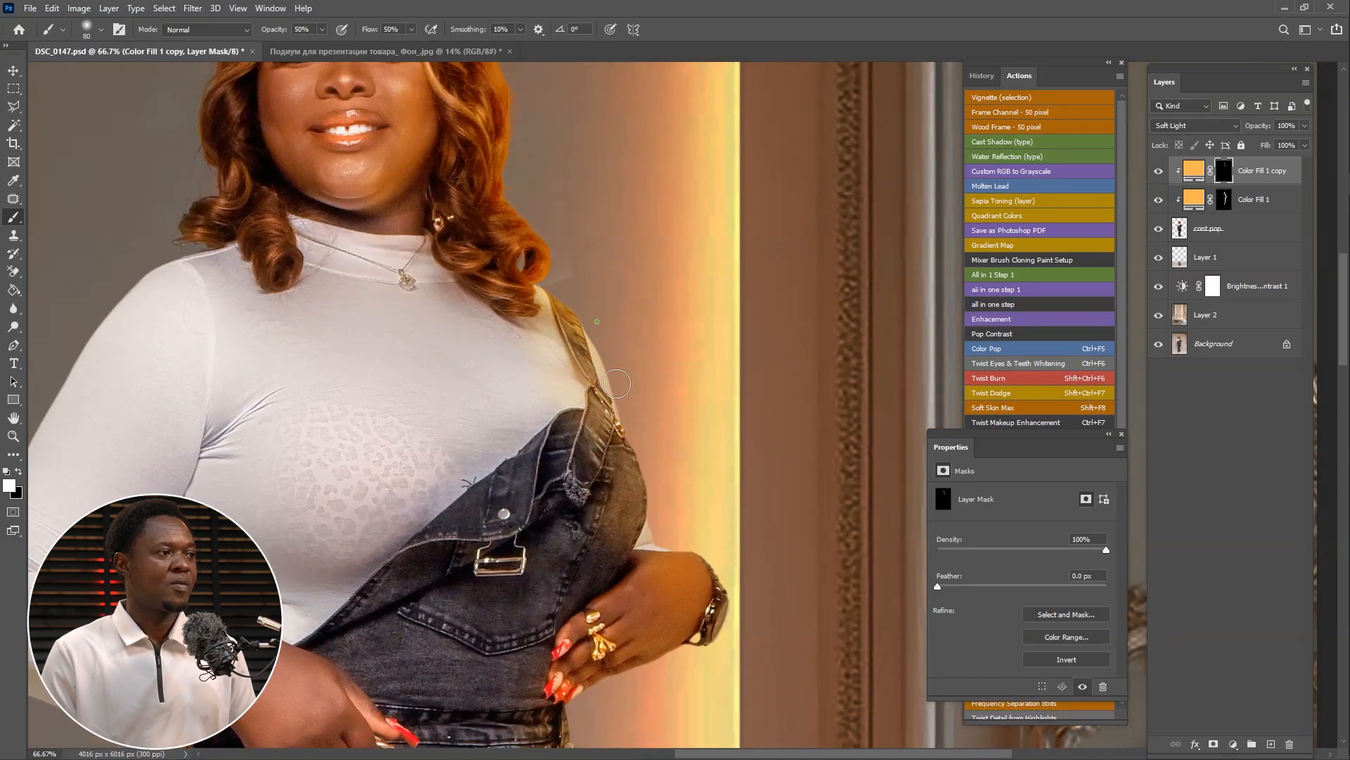
{"action": "left_click_drag", "start_coordinate": [583, 315], "coordinate": [609, 396]}
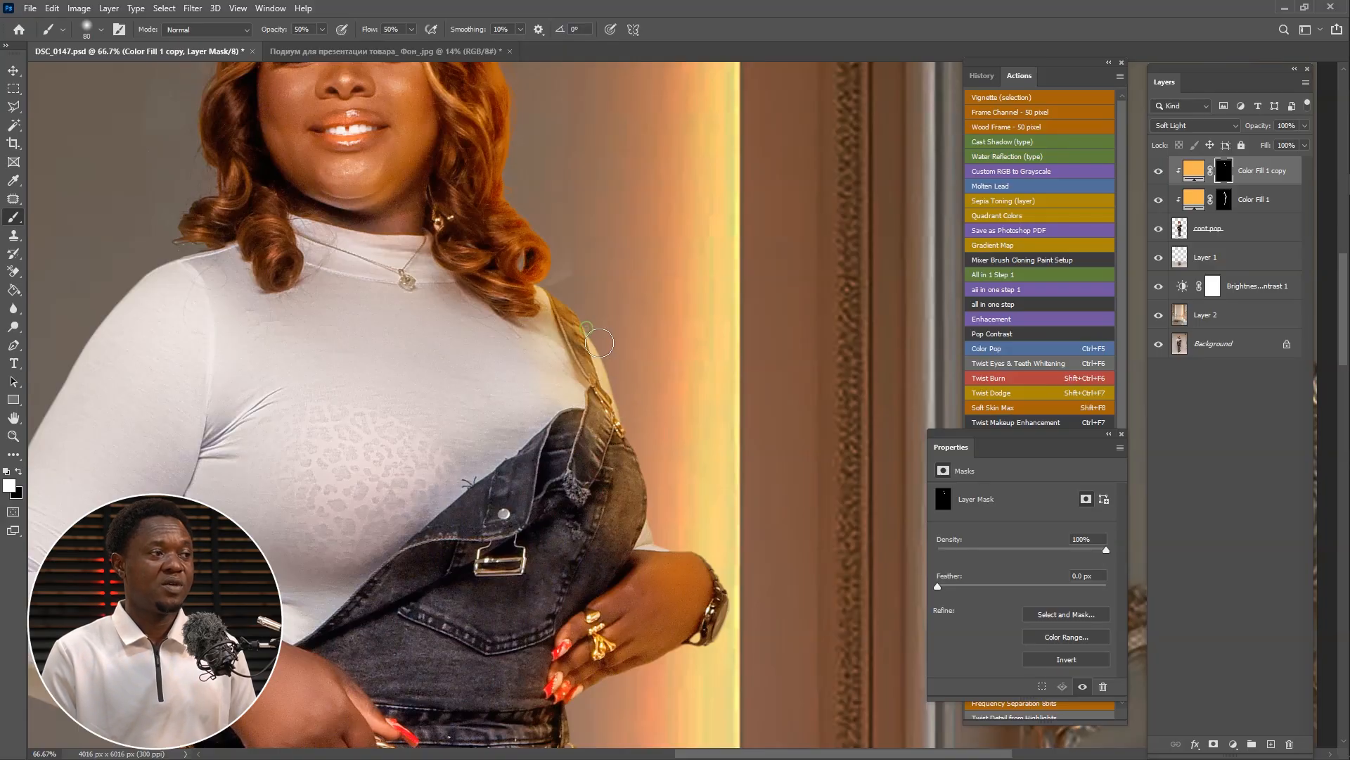
{"action": "left_click_drag", "start_coordinate": [597, 340], "coordinate": [645, 456]}
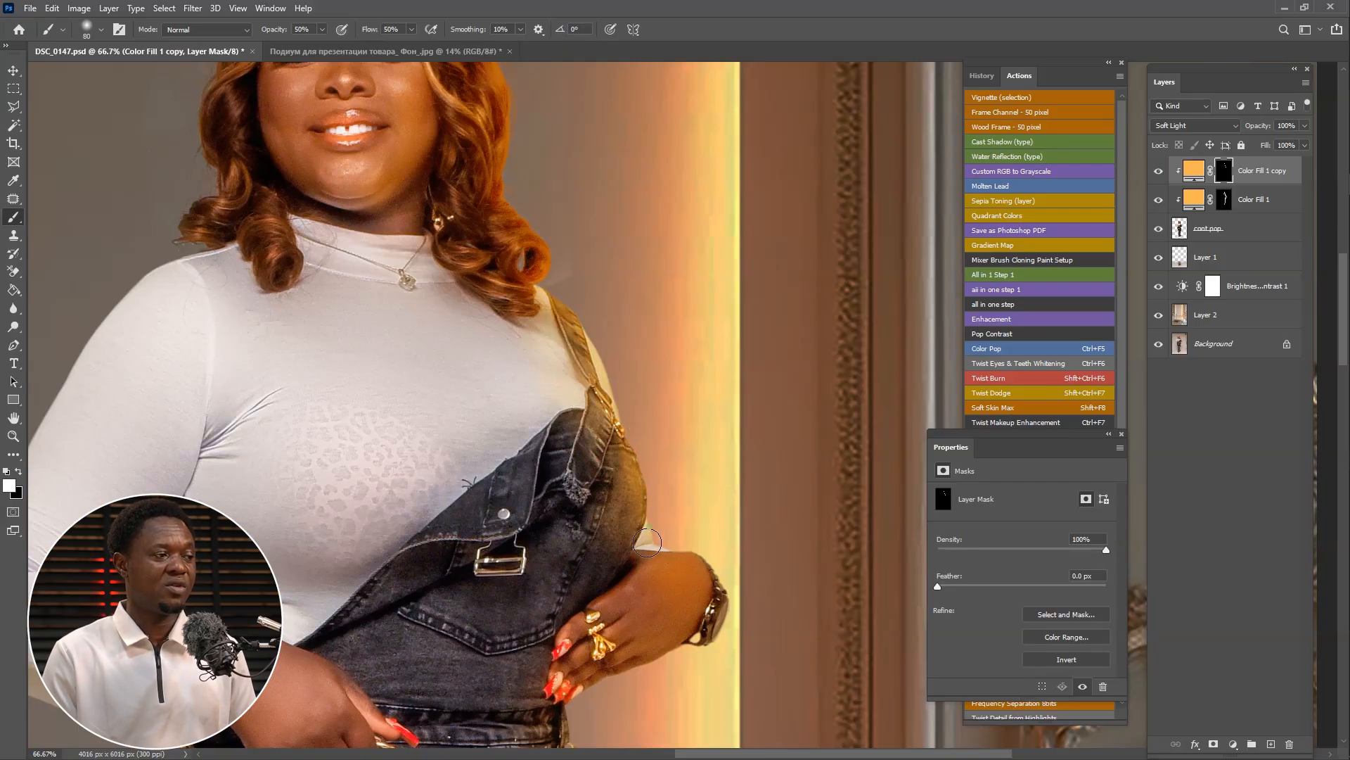
{"action": "left_click_drag", "start_coordinate": [695, 573], "coordinate": [582, 377]}
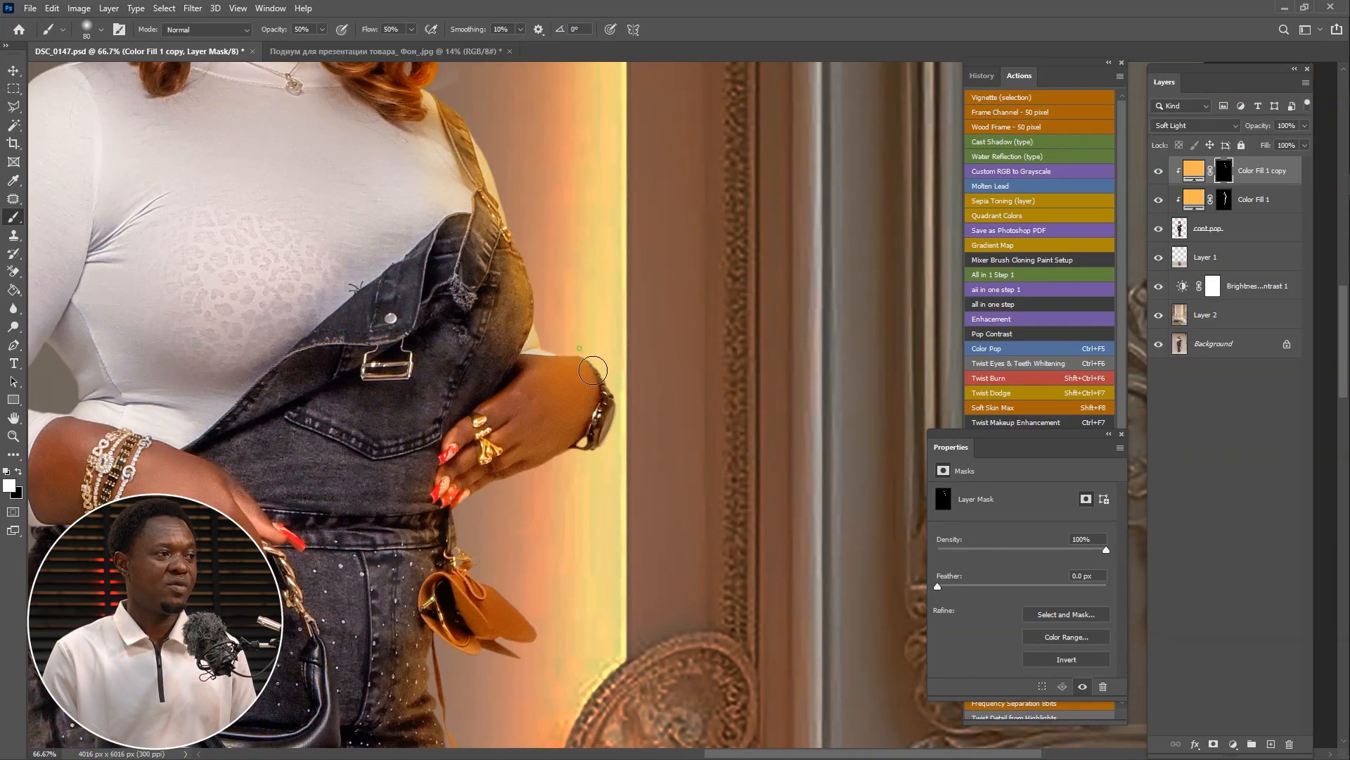
{"action": "mouse_move", "coordinate": [597, 377]}
{"action": "left_mouse_down"}
{"action": "mouse_move", "coordinate": [606, 417]}
{"action": "mouse_move", "coordinate": [577, 459]}
{"action": "mouse_move", "coordinate": [609, 382]}
{"action": "mouse_move", "coordinate": [593, 437]}
{"action": "mouse_move", "coordinate": [586, 361]}
{"action": "mouse_move", "coordinate": [607, 443]}
{"action": "mouse_move", "coordinate": [581, 456]}
{"action": "mouse_move", "coordinate": [591, 436]}
{"action": "mouse_move", "coordinate": [564, 461]}
{"action": "left_mouse_up"}
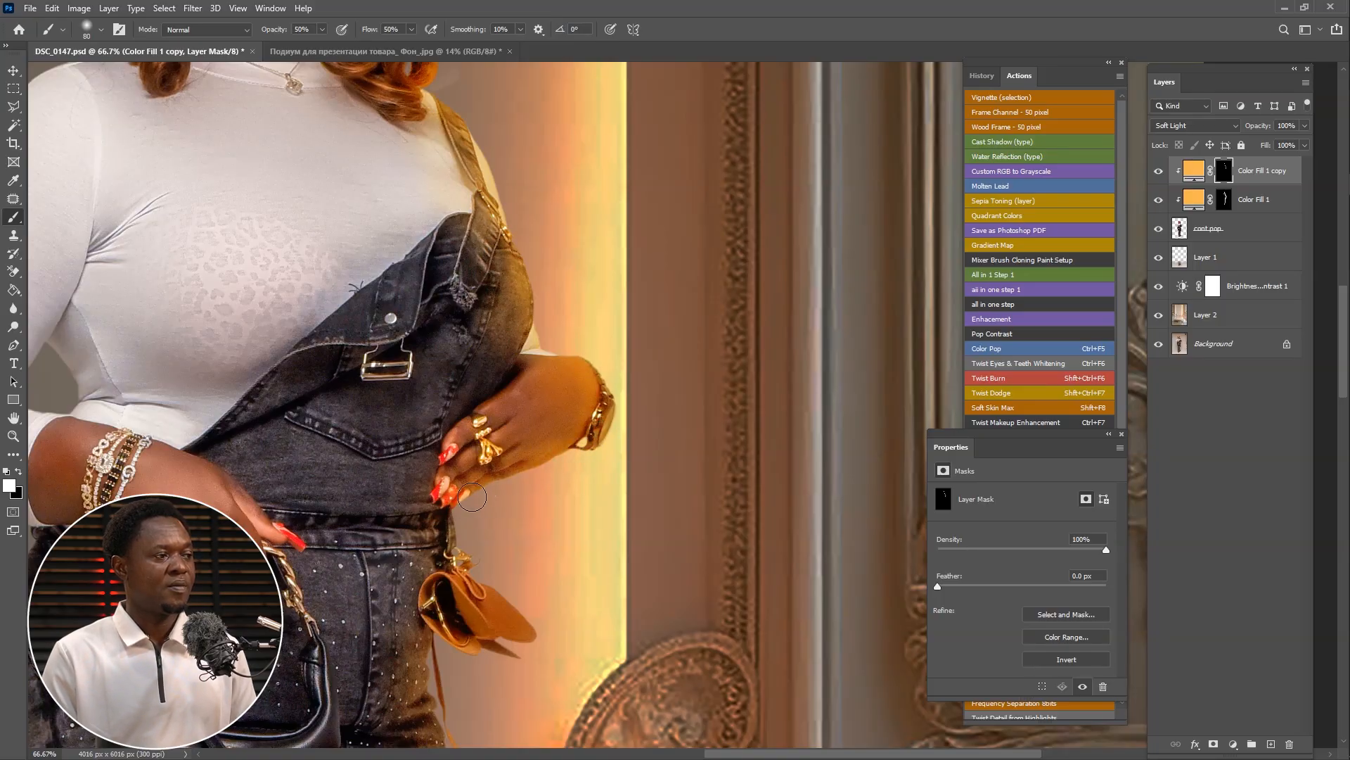
Step: Paint the stronger warm rim on the copy's mask down the hip and outer trouser-leg edge facing the light strip
{"action": "mouse_move", "coordinate": [470, 543]}
{"action": "left_mouse_down"}
{"action": "mouse_move", "coordinate": [503, 251]}
{"action": "mouse_move", "coordinate": [476, 225]}
{"action": "mouse_move", "coordinate": [485, 285]}
{"action": "mouse_move", "coordinate": [481, 257]}
{"action": "mouse_move", "coordinate": [521, 313]}
{"action": "mouse_move", "coordinate": [554, 320]}
{"action": "mouse_move", "coordinate": [545, 306]}
{"action": "mouse_move", "coordinate": [555, 324]}
{"action": "mouse_move", "coordinate": [551, 357]}
{"action": "mouse_move", "coordinate": [519, 364]}
{"action": "mouse_move", "coordinate": [547, 366]}
{"action": "mouse_move", "coordinate": [446, 350]}
{"action": "mouse_move", "coordinate": [464, 411]}
{"action": "left_mouse_up"}
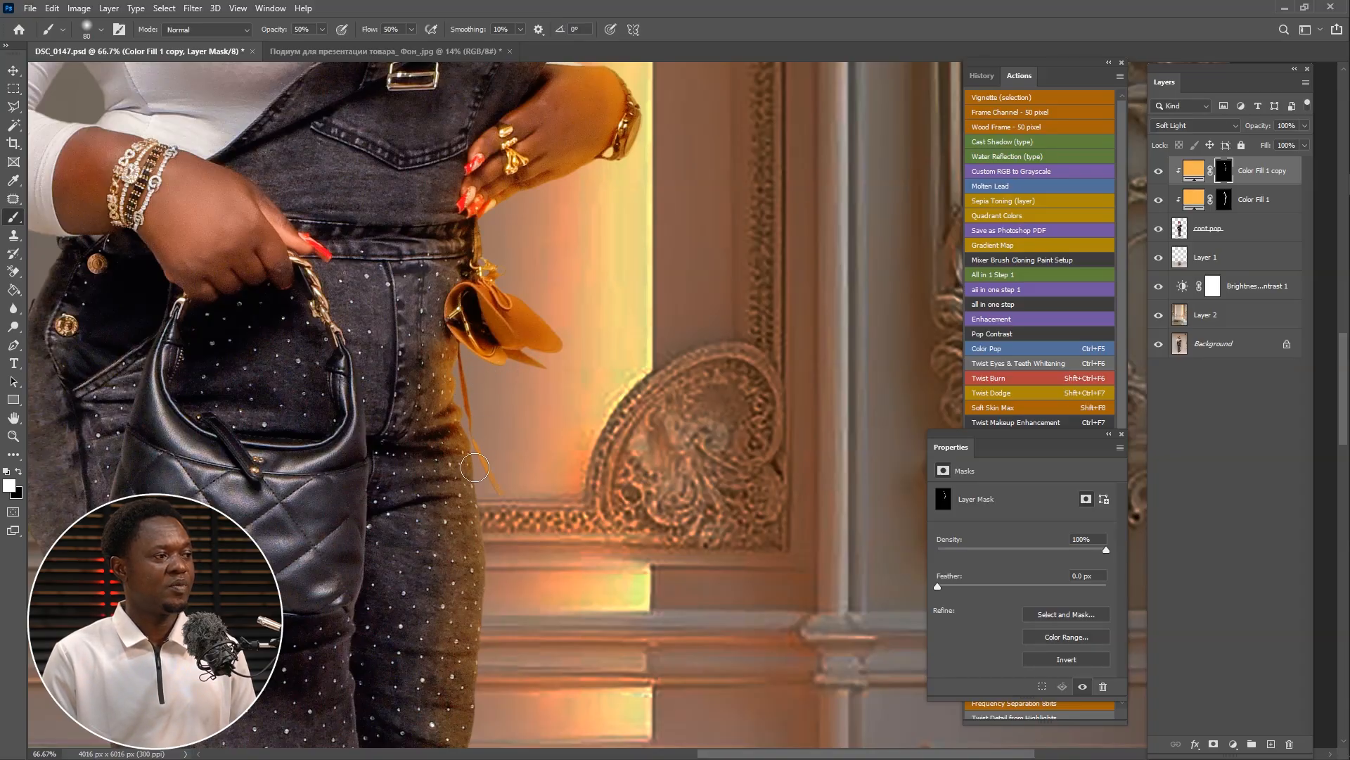
{"action": "mouse_move", "coordinate": [475, 467]}
{"action": "left_mouse_down"}
{"action": "mouse_move", "coordinate": [471, 396]}
{"action": "mouse_move", "coordinate": [490, 581]}
{"action": "mouse_move", "coordinate": [482, 280]}
{"action": "mouse_move", "coordinate": [469, 305]}
{"action": "mouse_move", "coordinate": [474, 340]}
{"action": "mouse_move", "coordinate": [482, 301]}
{"action": "mouse_move", "coordinate": [467, 451]}
{"action": "mouse_move", "coordinate": [474, 380]}
{"action": "mouse_move", "coordinate": [451, 456]}
{"action": "mouse_move", "coordinate": [449, 435]}
{"action": "mouse_move", "coordinate": [479, 358]}
{"action": "mouse_move", "coordinate": [470, 422]}
{"action": "mouse_move", "coordinate": [503, 147]}
{"action": "mouse_move", "coordinate": [486, 206]}
{"action": "left_mouse_up"}
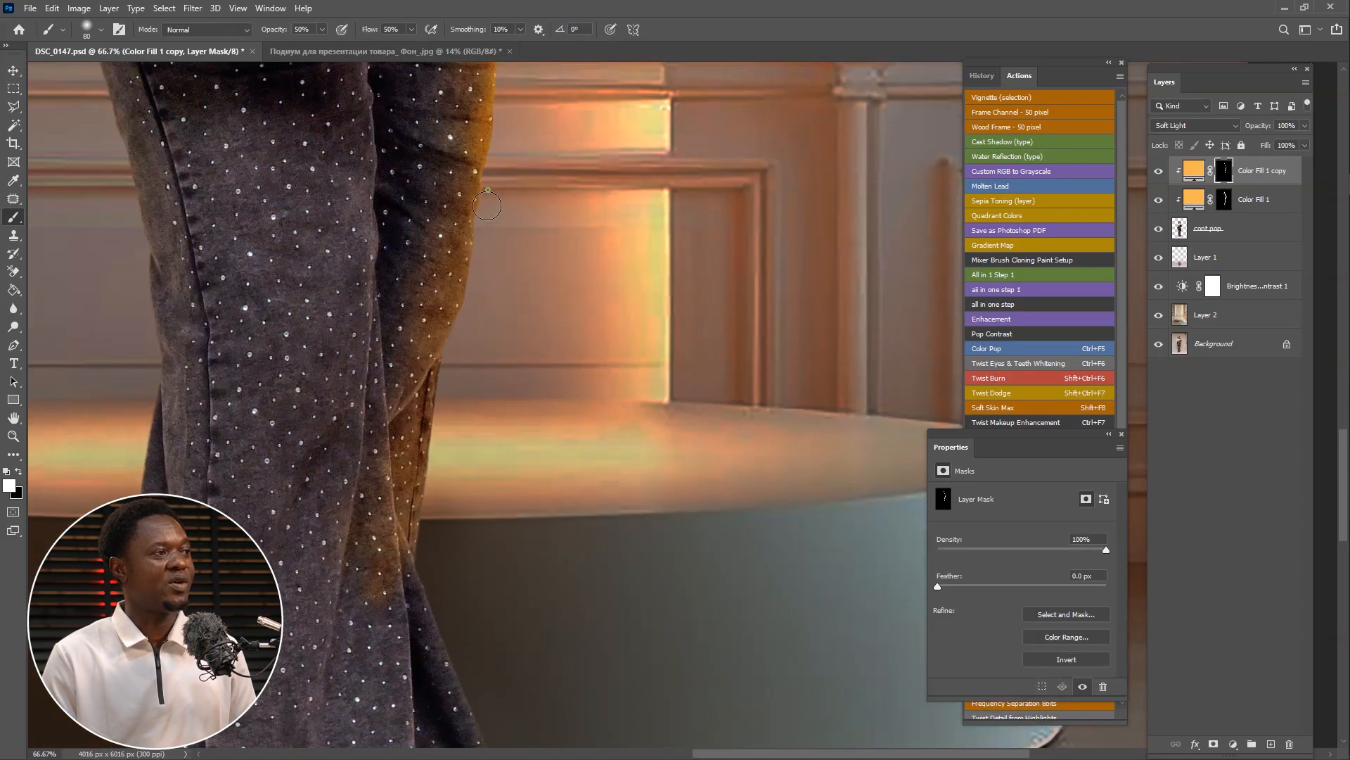
{"action": "left_click_drag", "start_coordinate": [490, 159], "coordinate": [480, 226]}
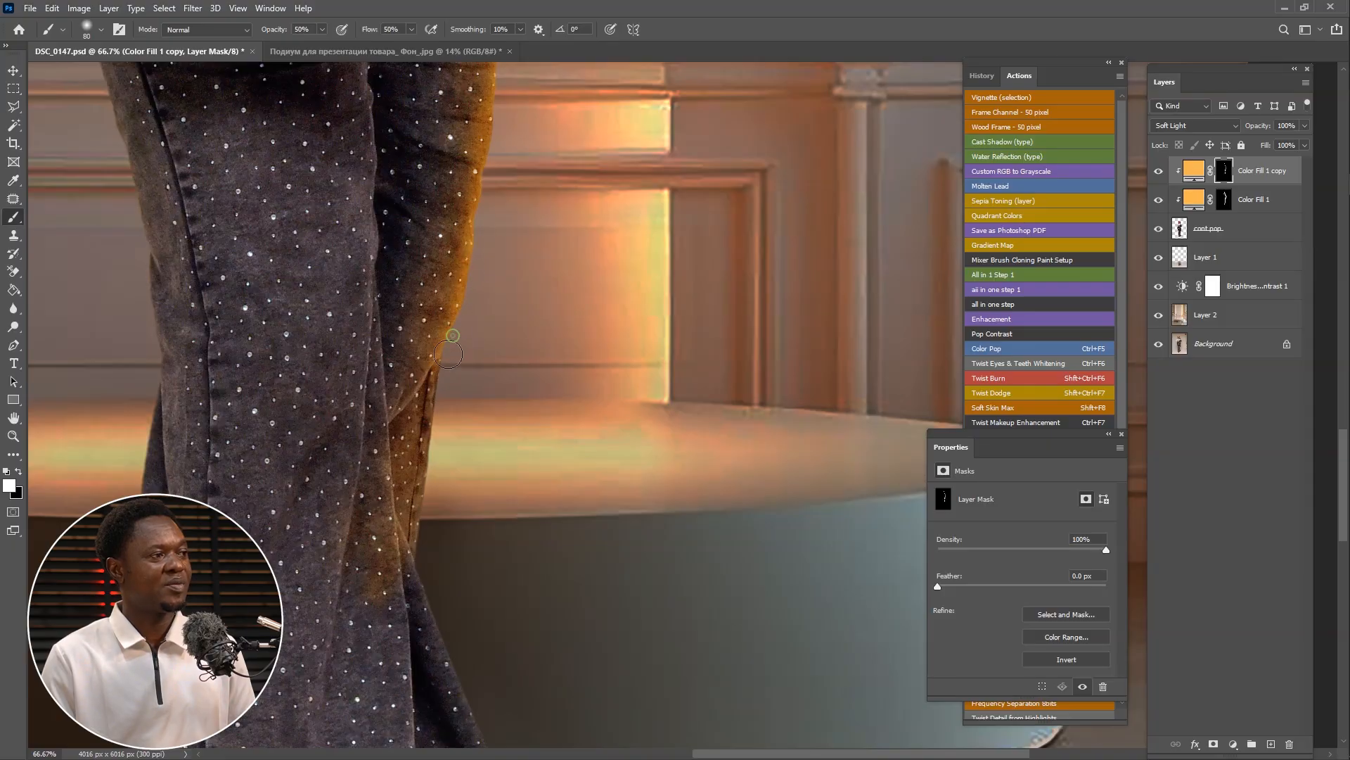
{"action": "left_click_drag", "start_coordinate": [448, 354], "coordinate": [445, 357]}
{"action": "mouse_move", "coordinate": [451, 357]}
{"action": "left_mouse_down"}
{"action": "mouse_move", "coordinate": [483, 163]}
{"action": "mouse_move", "coordinate": [466, 200]}
{"action": "mouse_move", "coordinate": [476, 208]}
{"action": "left_mouse_up"}
{"action": "left_click_drag", "start_coordinate": [448, 313], "coordinate": [453, 289]}
{"action": "left_click_drag", "start_coordinate": [473, 167], "coordinate": [532, 394]}
{"action": "scroll", "coordinate": [549, 369], "scroll_direction": "down", "scroll_amount": 4}
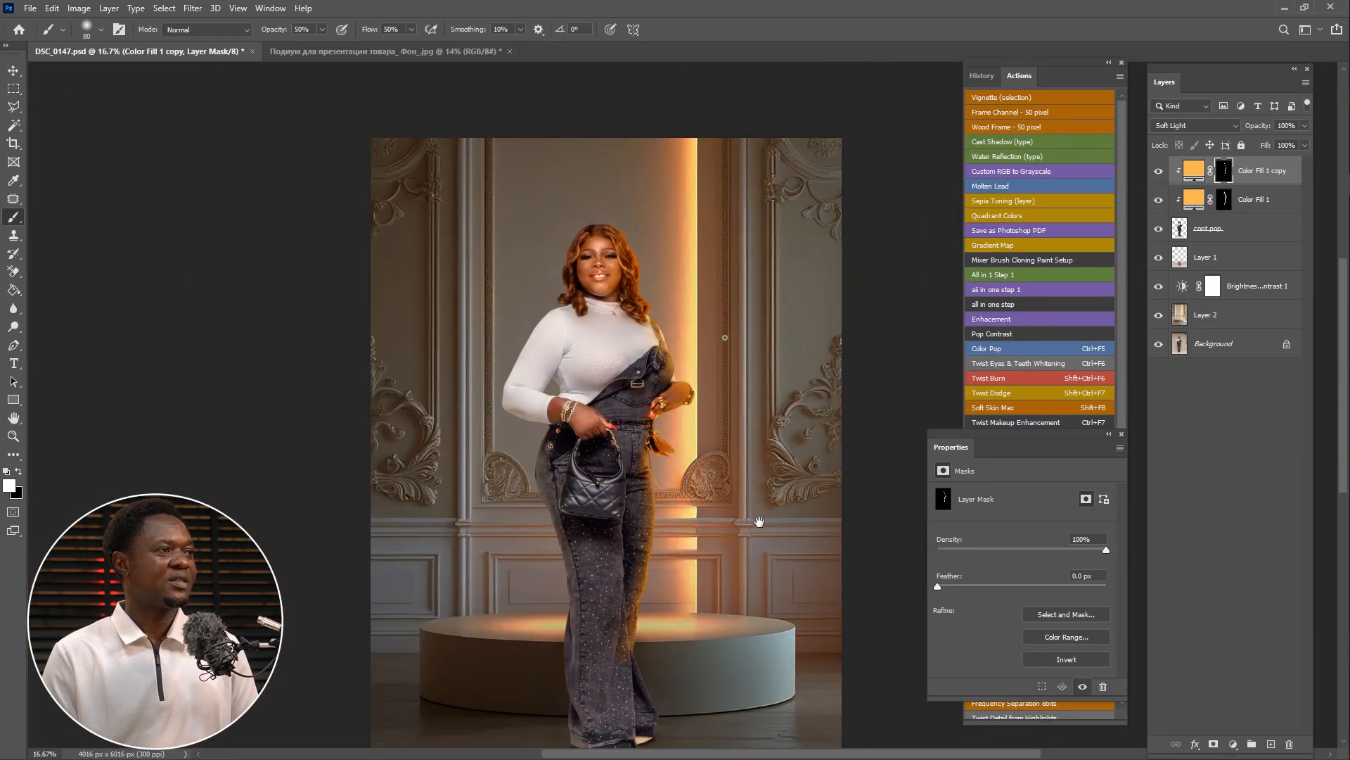
{"action": "left_click_drag", "start_coordinate": [760, 521], "coordinate": [766, 549]}
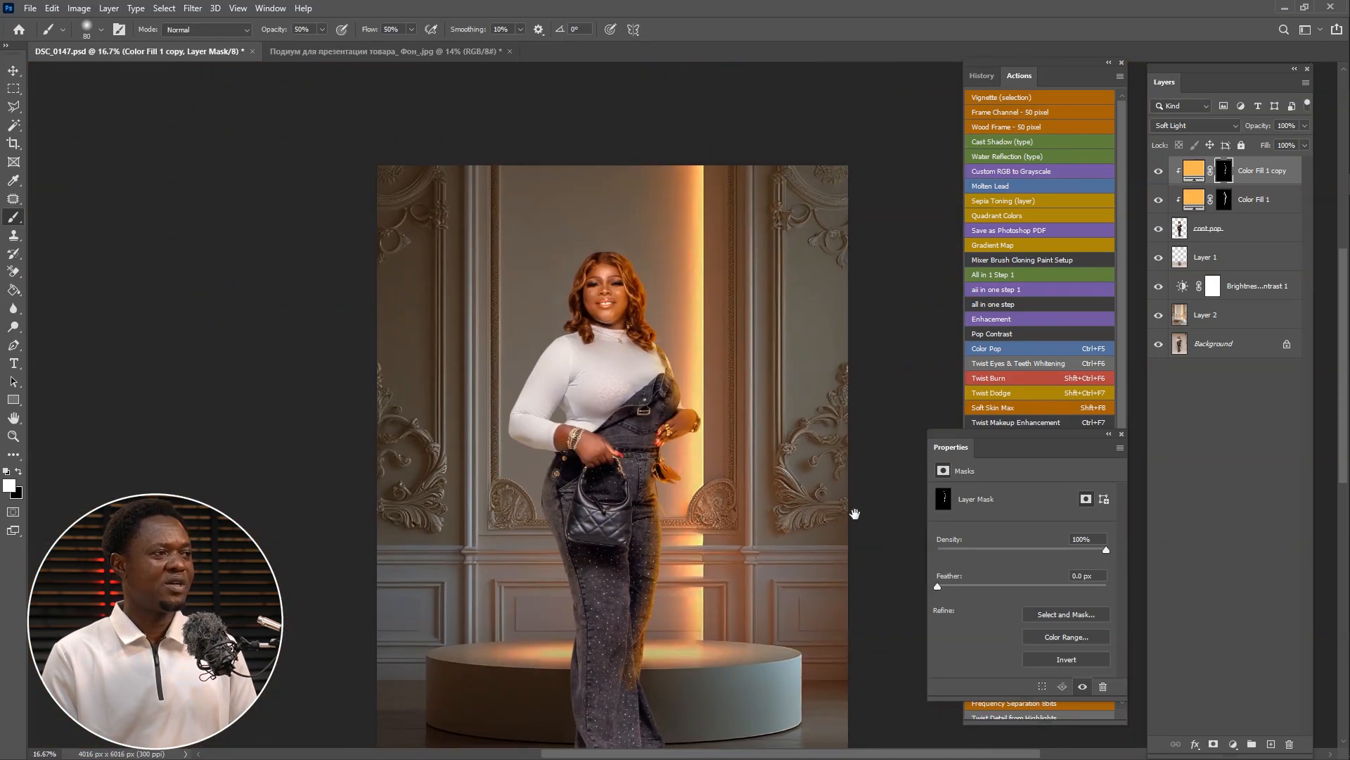
Step: Compare the woman's upper body with the Color Fill 1 copy and Color Fill 1 rim-light layers hidden and shown
{"action": "scroll", "coordinate": [846, 497], "scroll_direction": "up", "scroll_amount": 2}
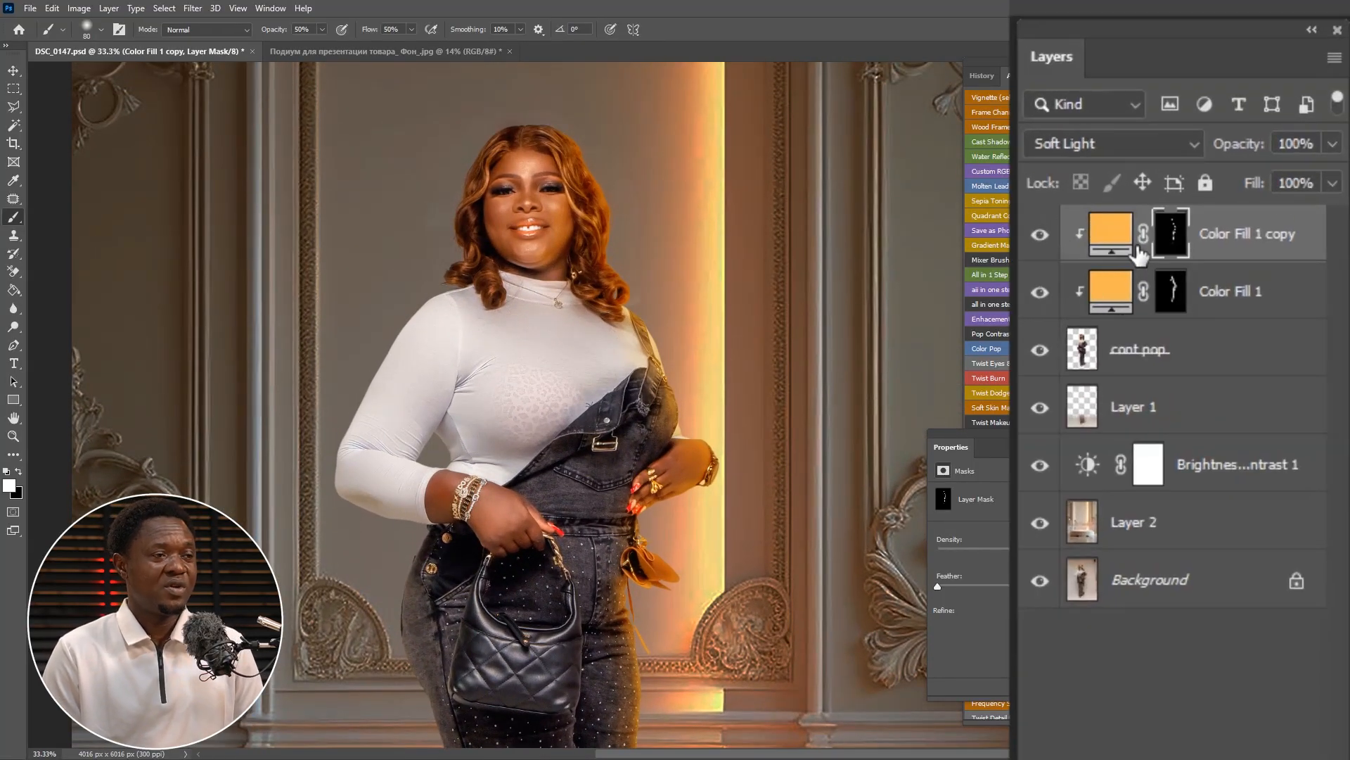
{"action": "left_click", "coordinate": [1040, 235]}
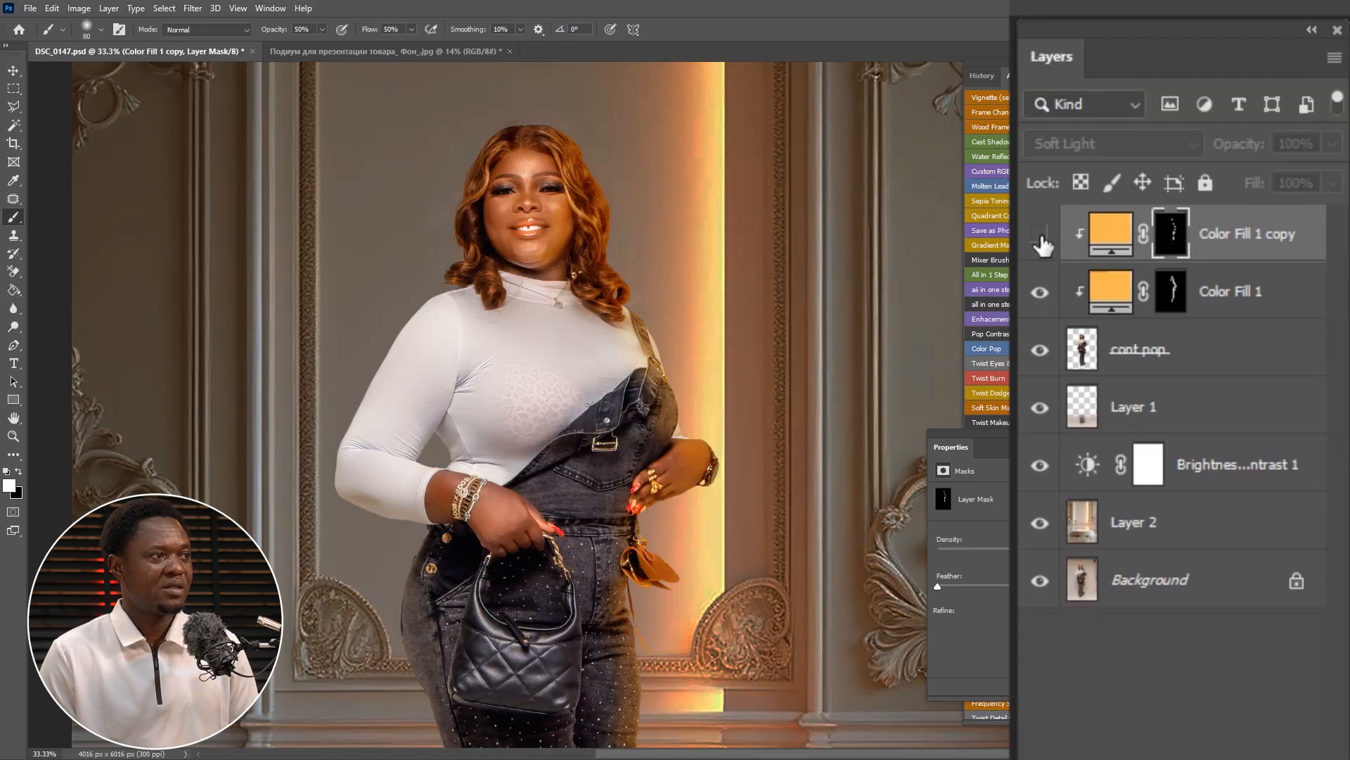
{"action": "left_click", "coordinate": [1041, 236]}
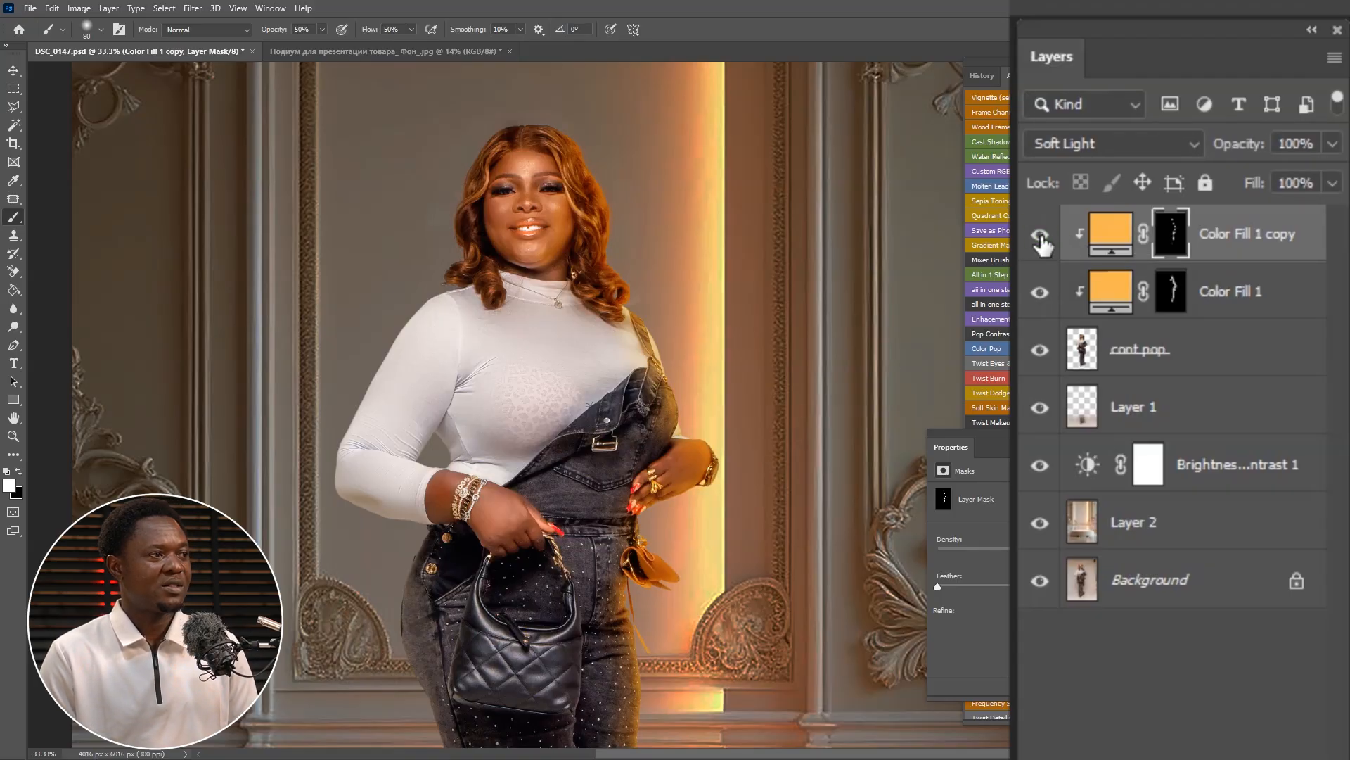
{"action": "left_click", "coordinate": [1041, 237]}
{"action": "left_click", "coordinate": [1041, 237]}
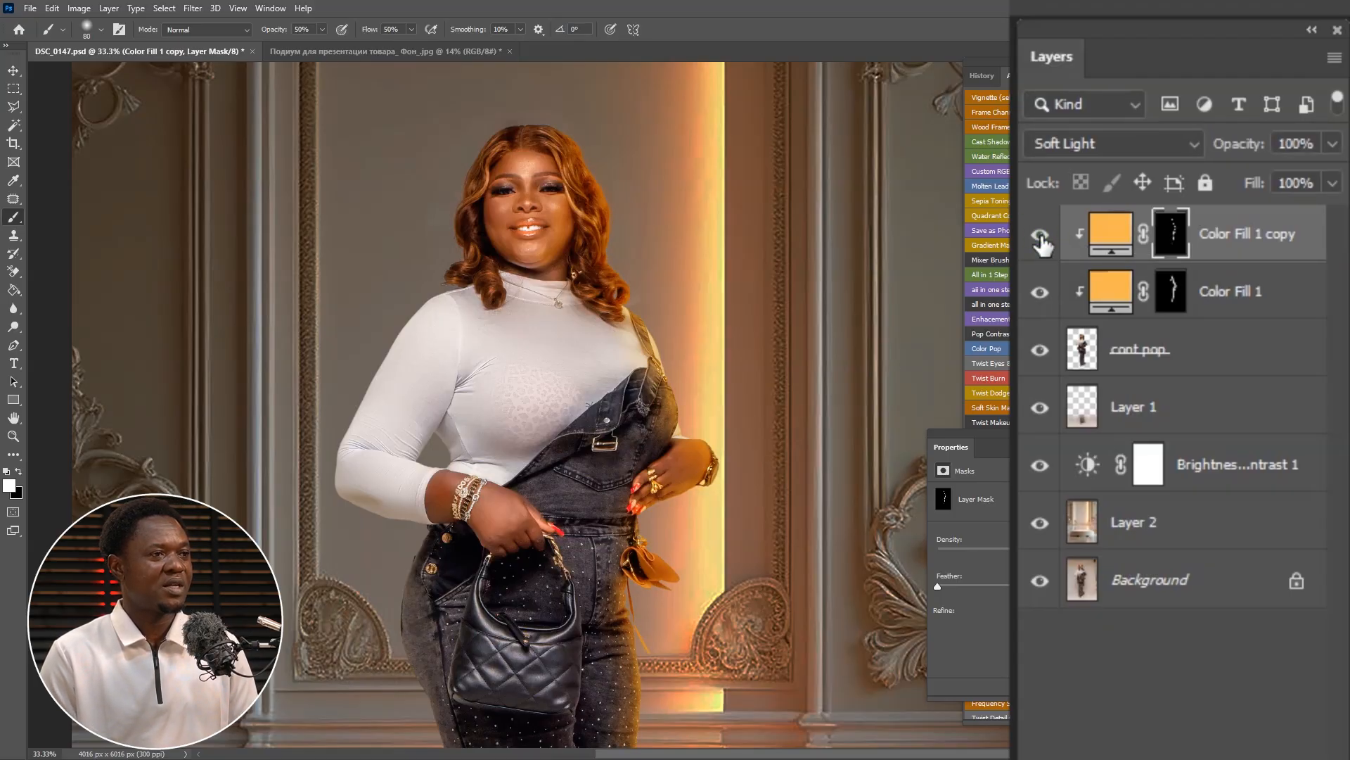
{"action": "left_click", "coordinate": [1040, 237]}
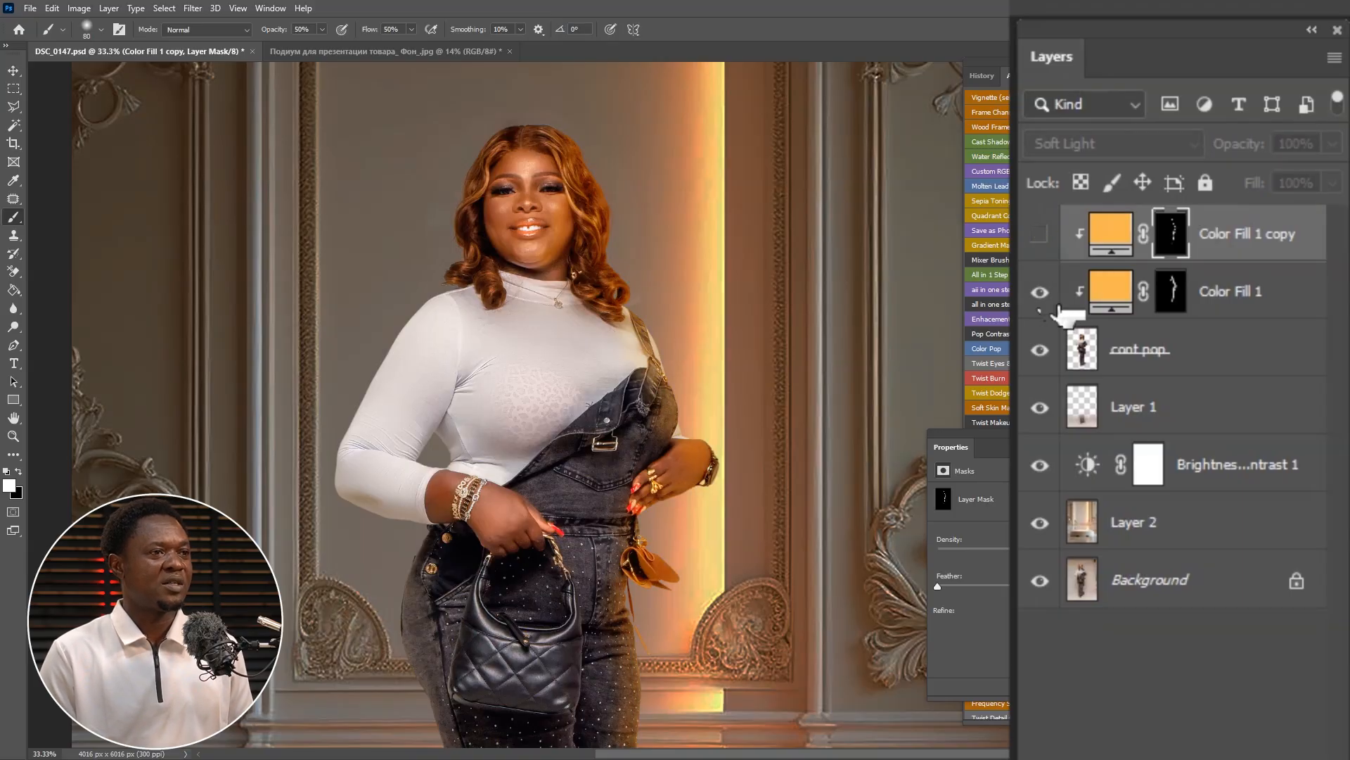
{"action": "left_click", "coordinate": [1042, 295]}
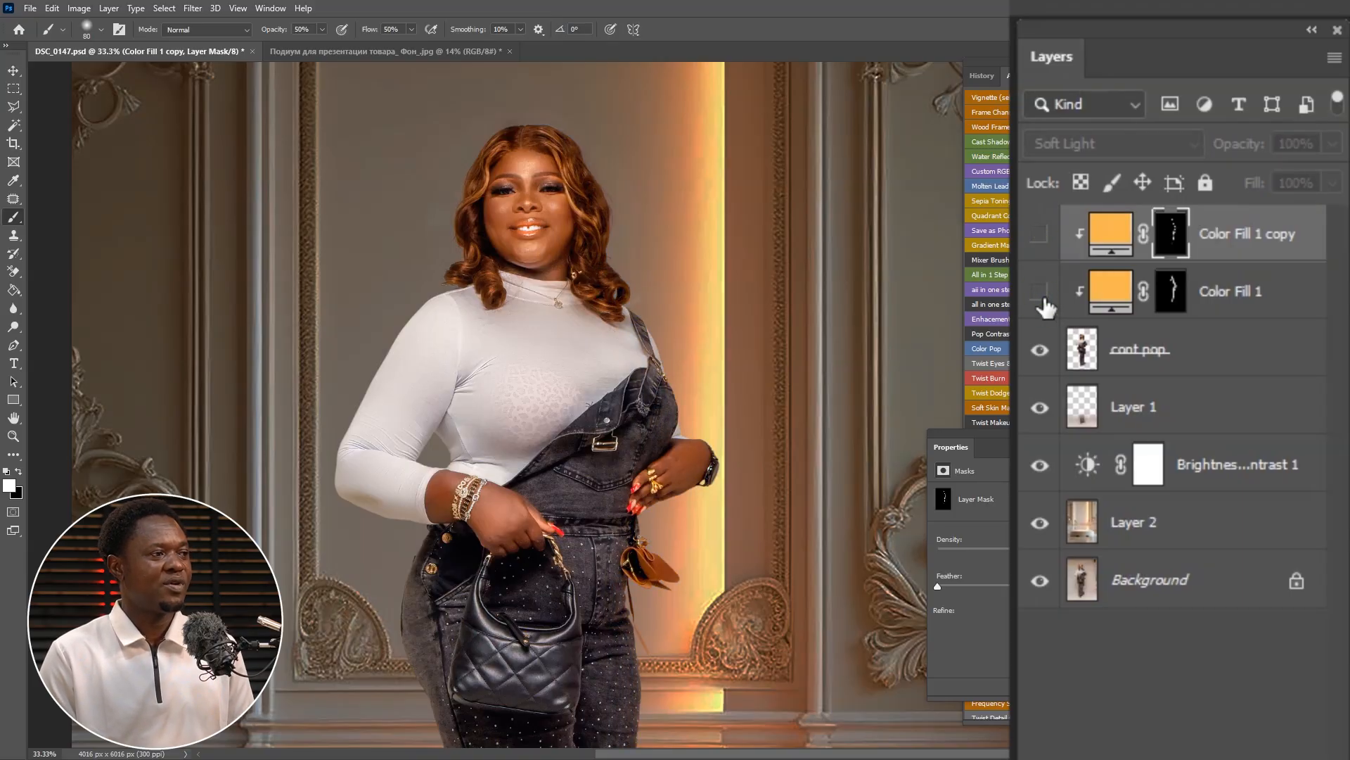
{"action": "left_click", "coordinate": [1042, 297]}
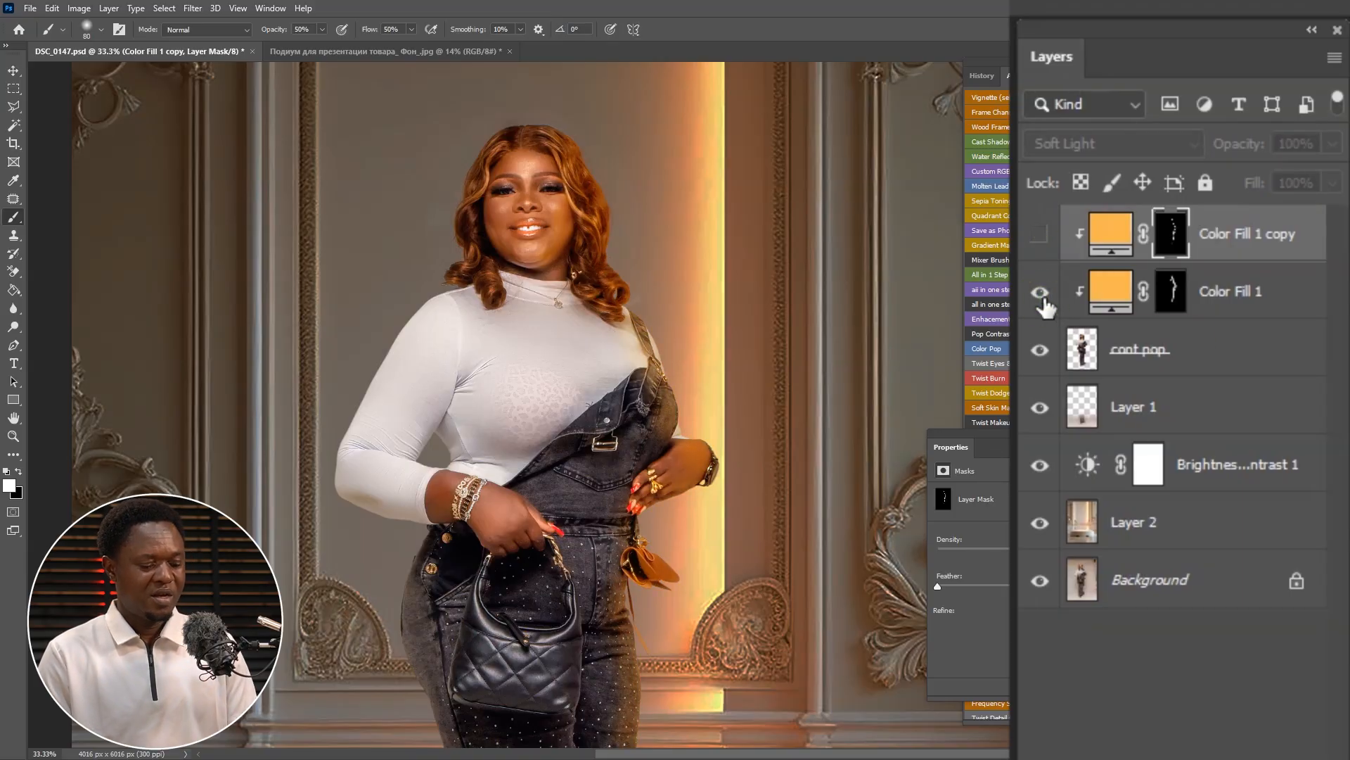
Step: Compare the full composite with Color Fill 1 toggled, then Color Fill 1 copy, leaving both rim-light layers visible
{"action": "key", "text": "ctrl+0"}
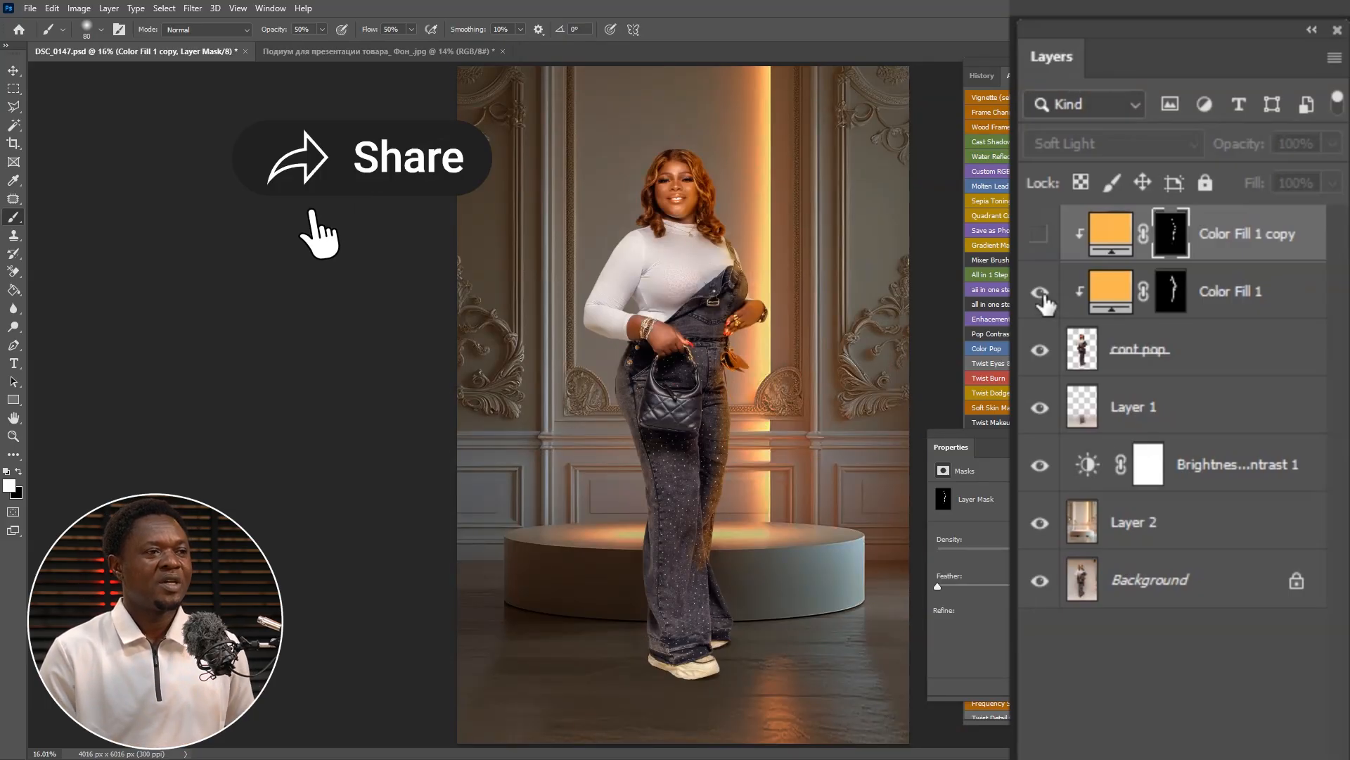
{"action": "left_click", "coordinate": [1040, 294]}
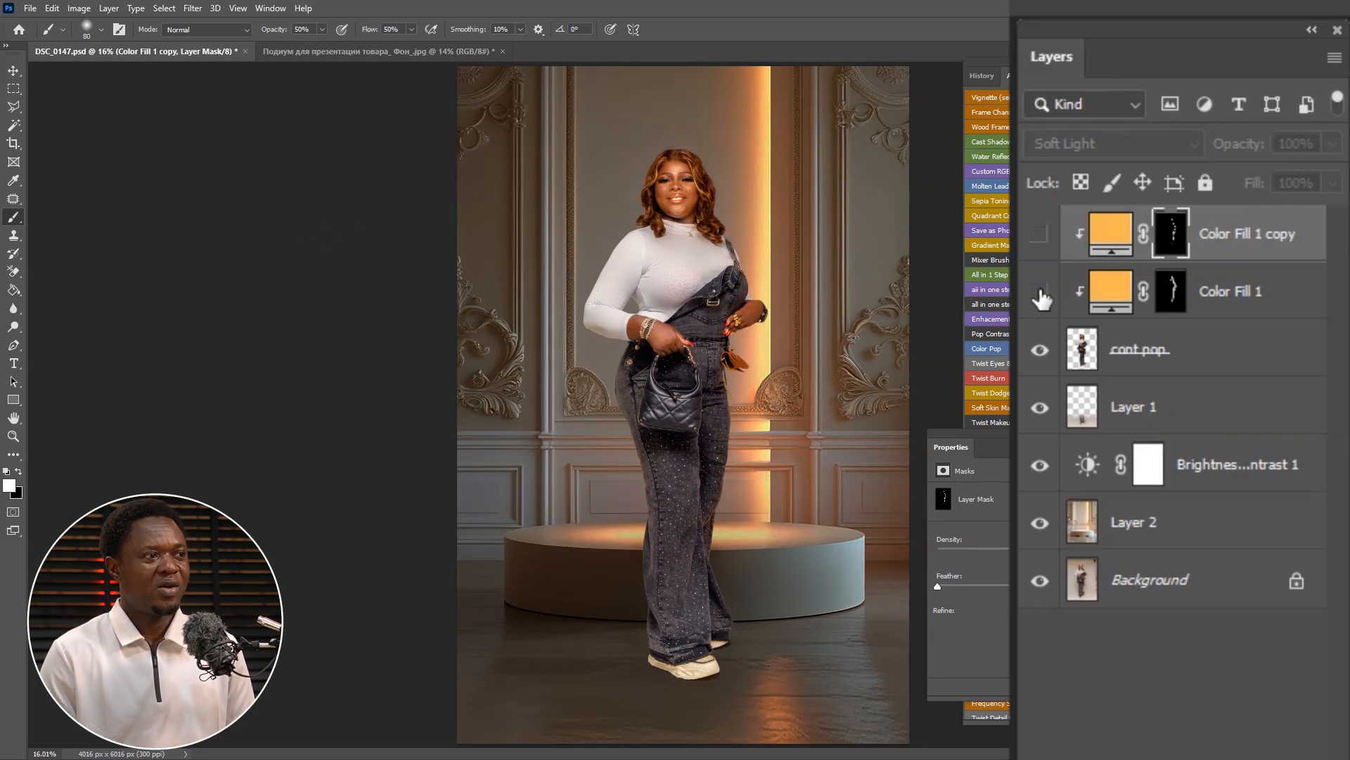
{"action": "left_click", "coordinate": [1040, 294]}
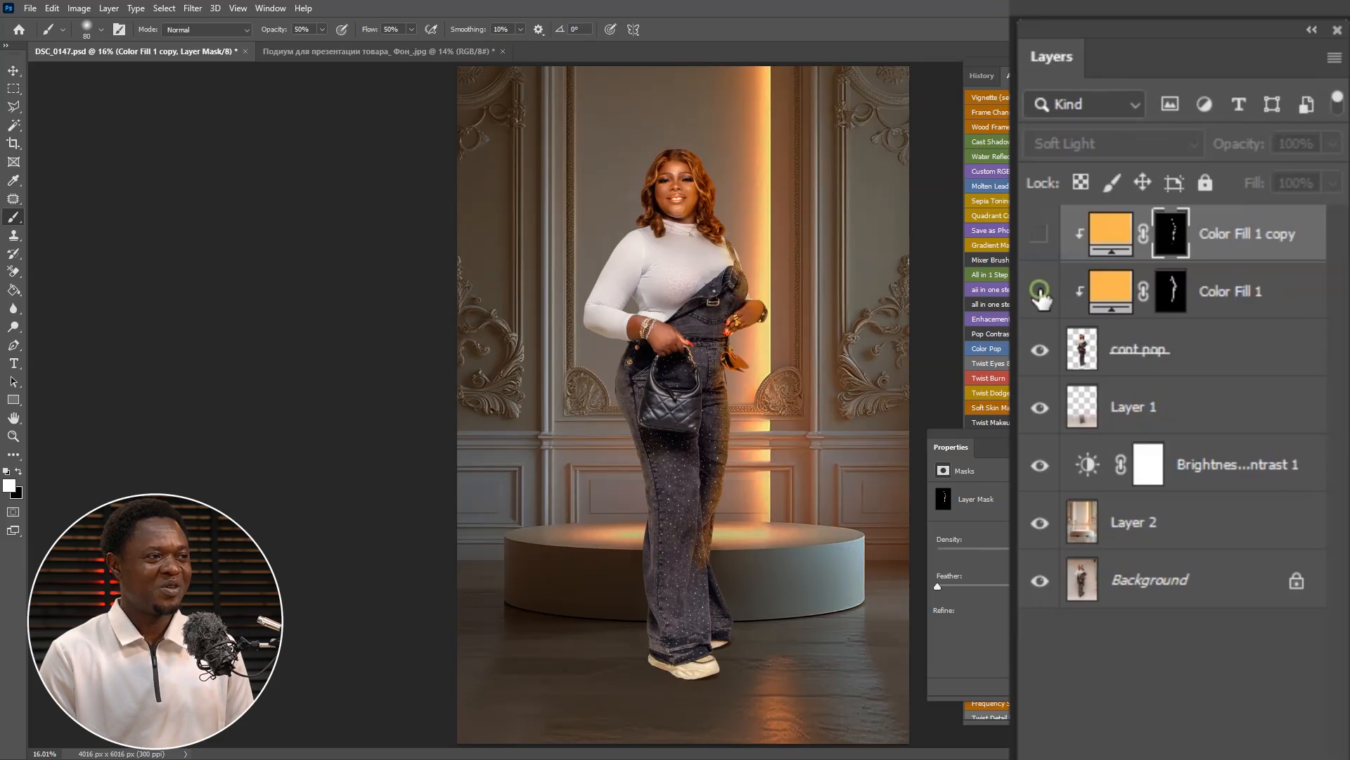
{"action": "left_click", "coordinate": [1040, 294]}
{"action": "left_click", "coordinate": [1041, 294]}
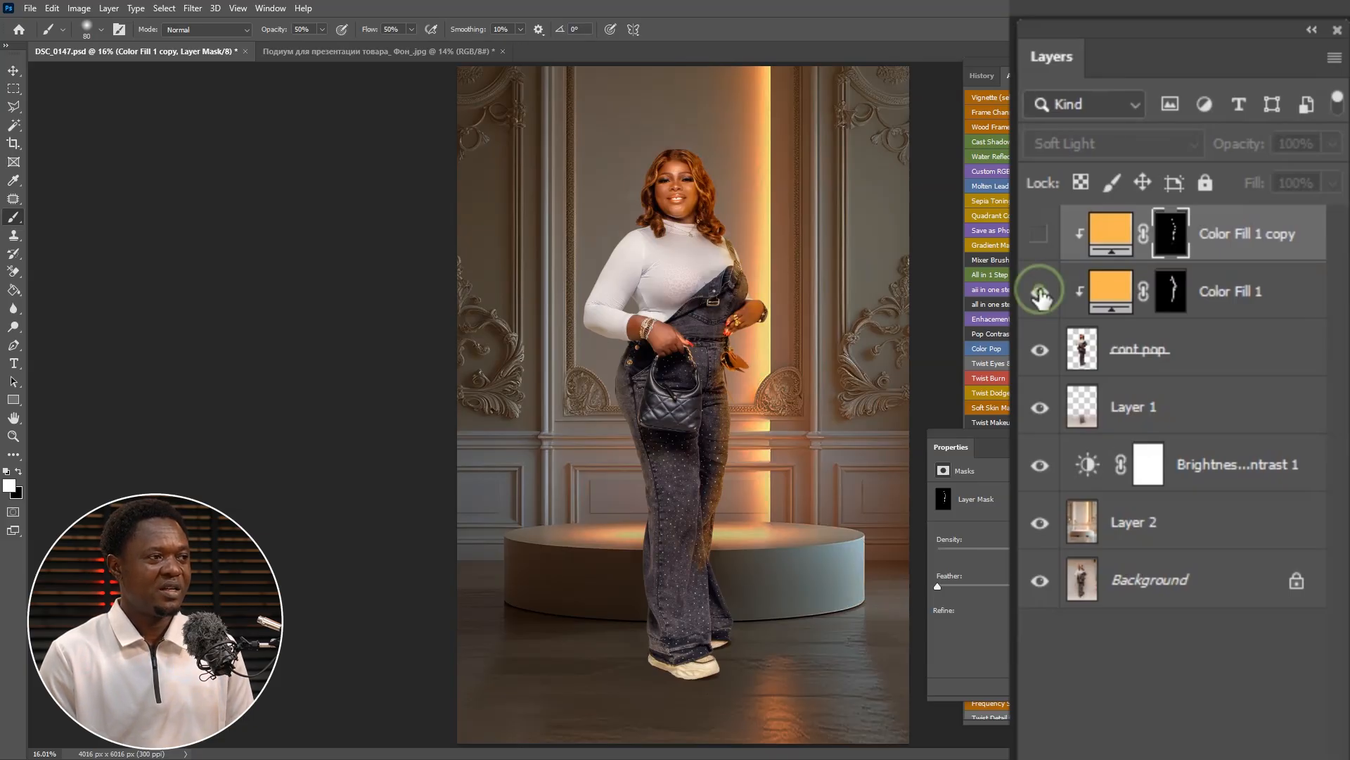
{"action": "left_click", "coordinate": [1041, 238]}
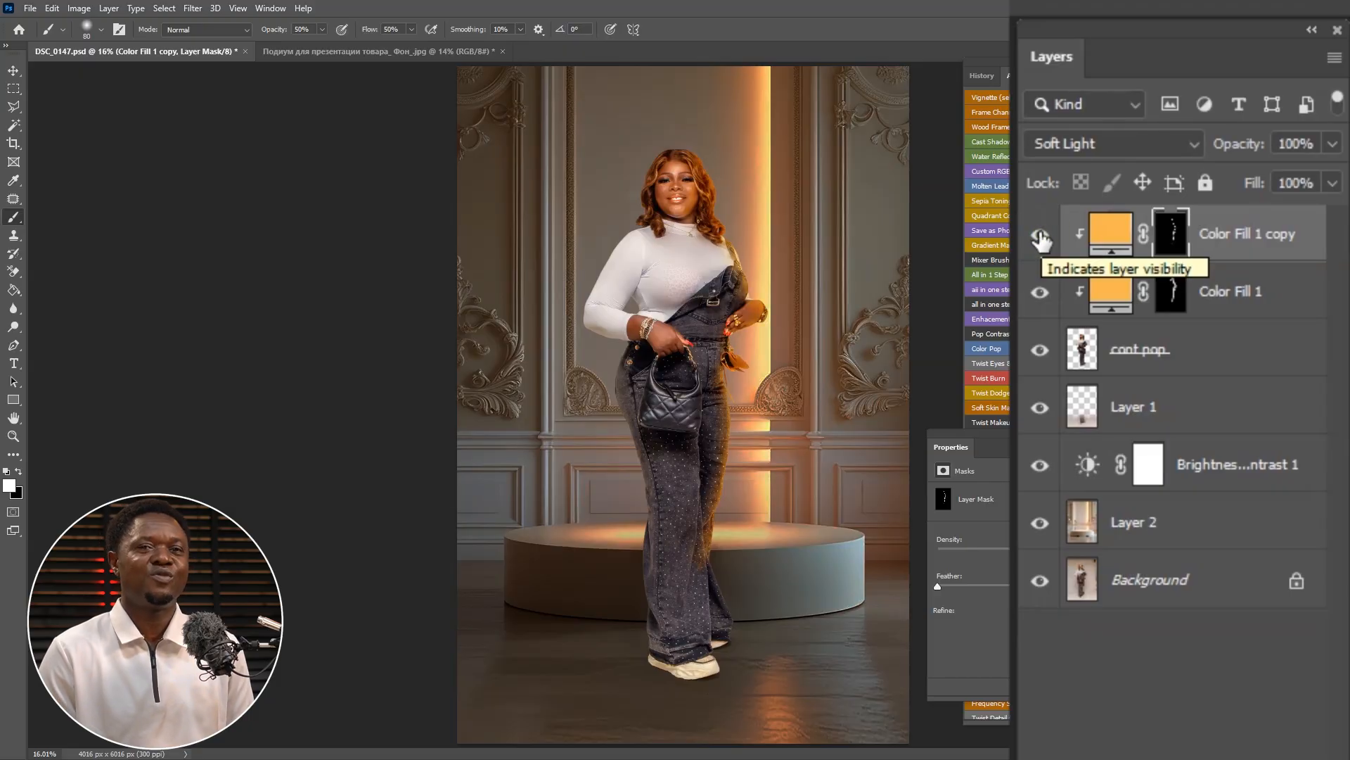
{"action": "left_click", "coordinate": [1041, 239]}
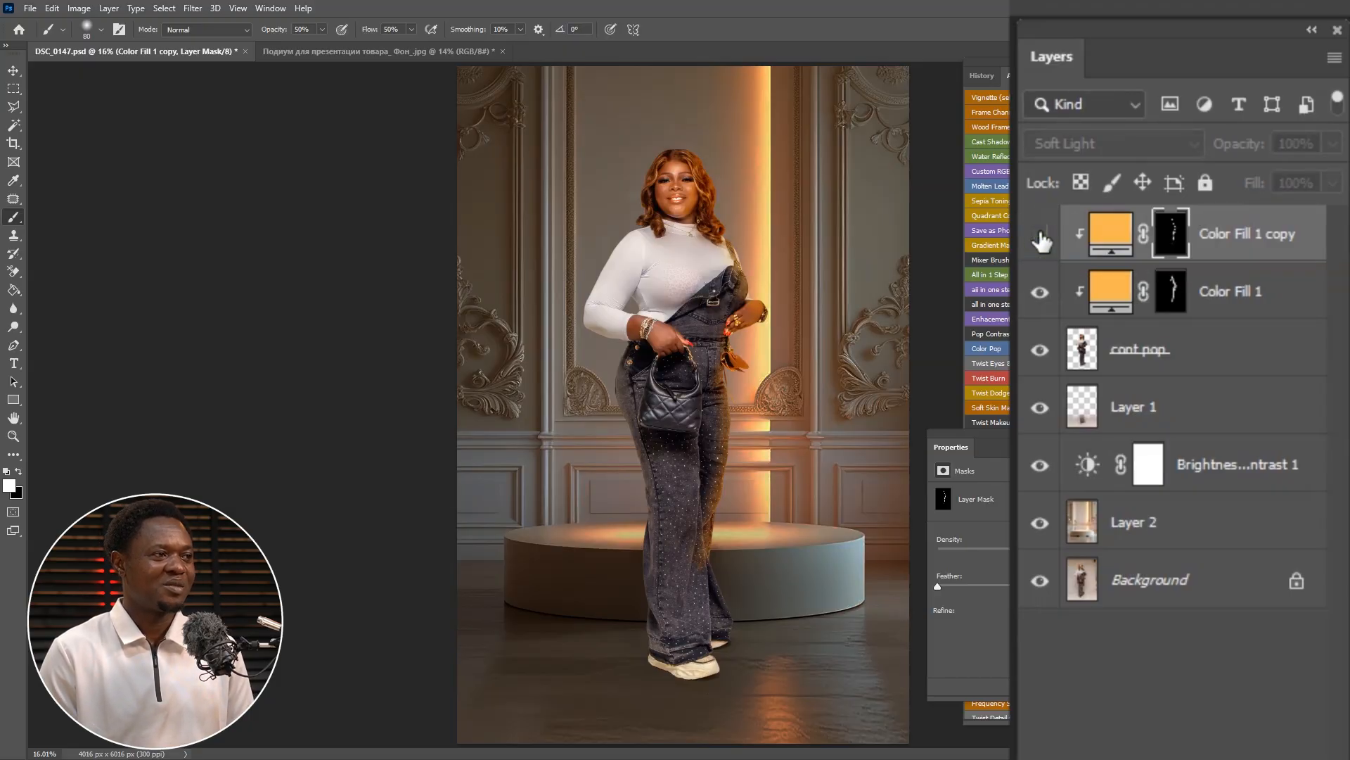
{"action": "left_click", "coordinate": [1041, 240]}
{"action": "left_click", "coordinate": [1041, 239]}
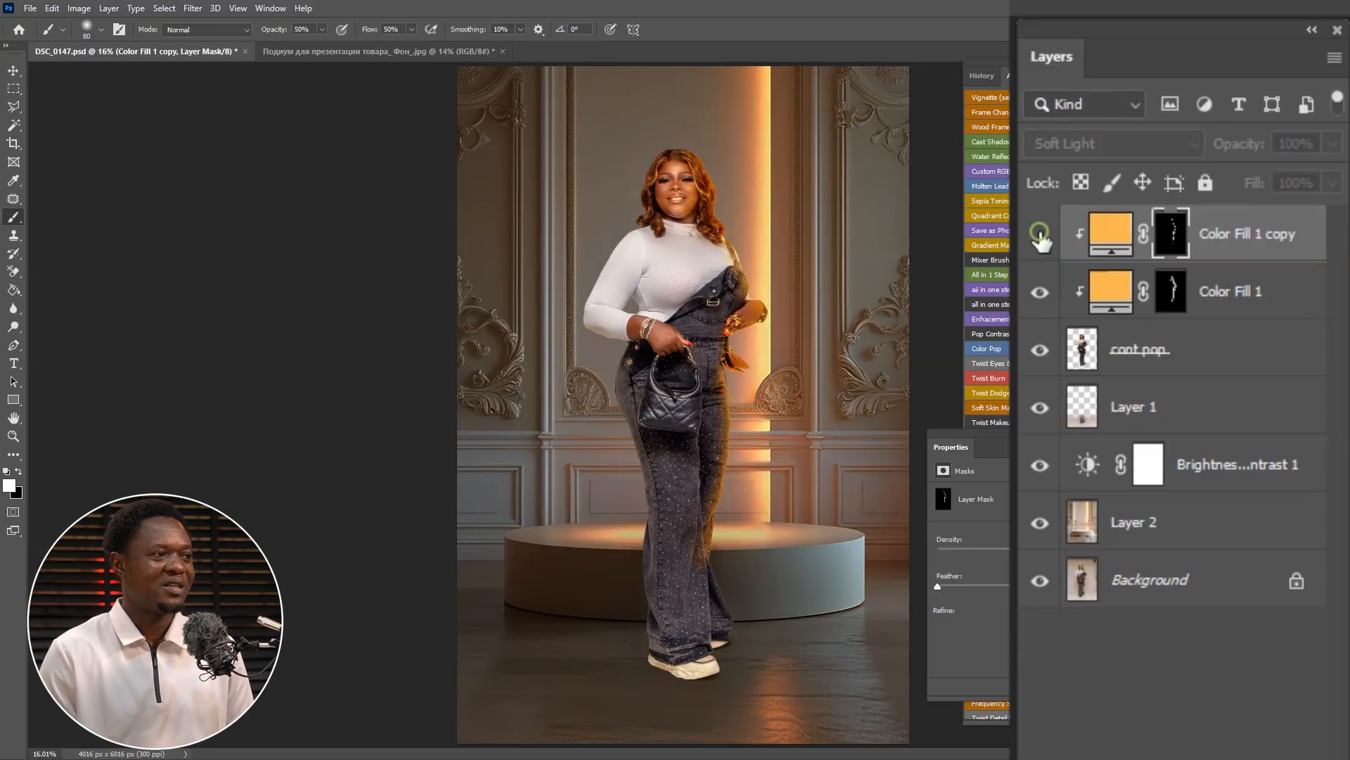
{"action": "left_click", "coordinate": [1041, 240]}
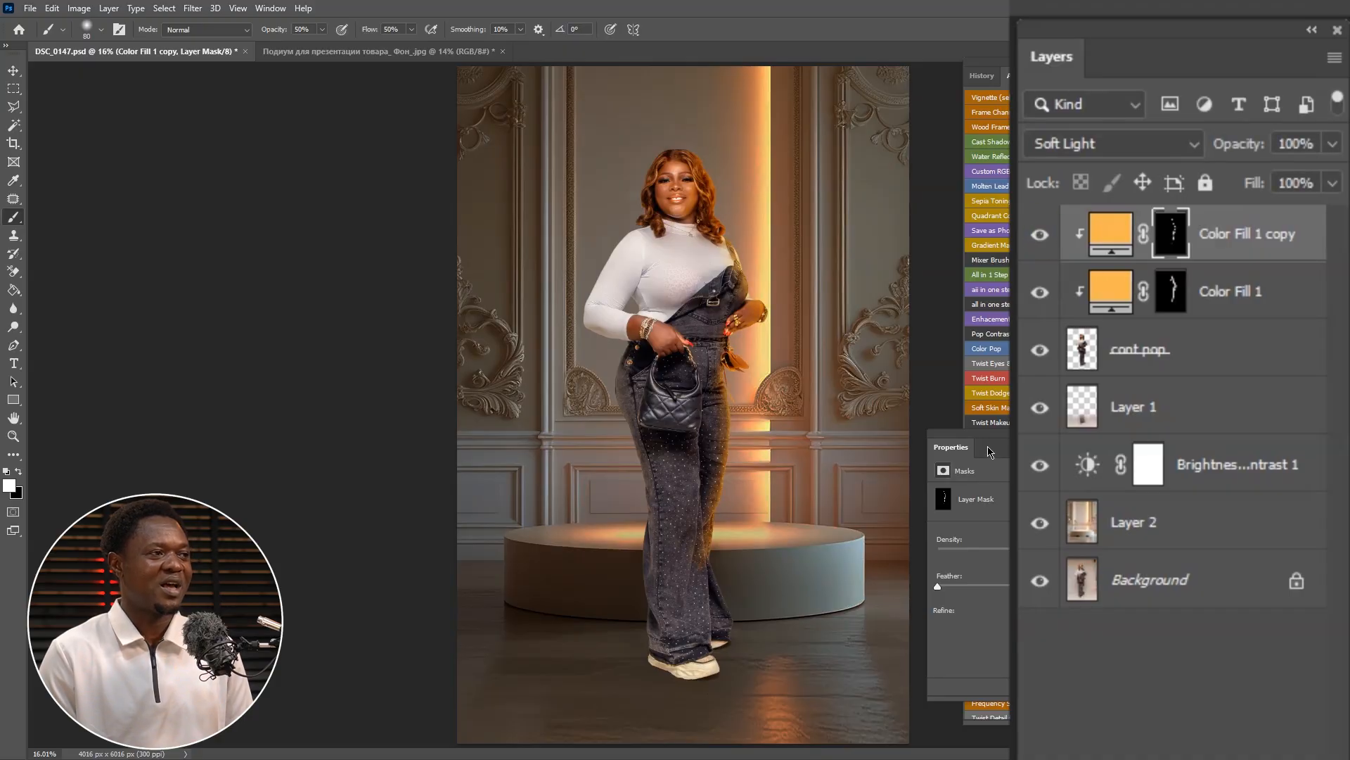
Step: Hide both warm fill layers together to review the unlit composite, and show them again
{"action": "key", "text": "ctrl+minus"}
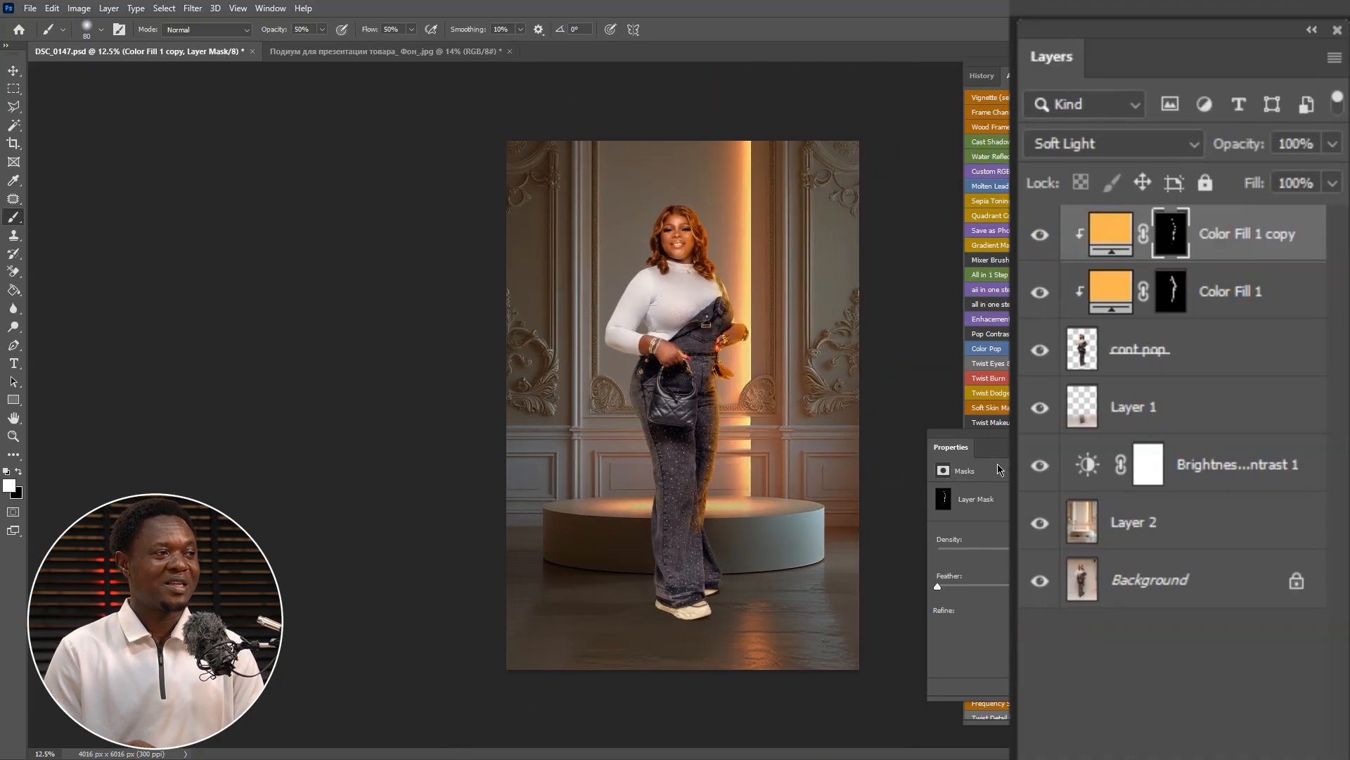
{"action": "left_click", "coordinate": [1041, 291]}
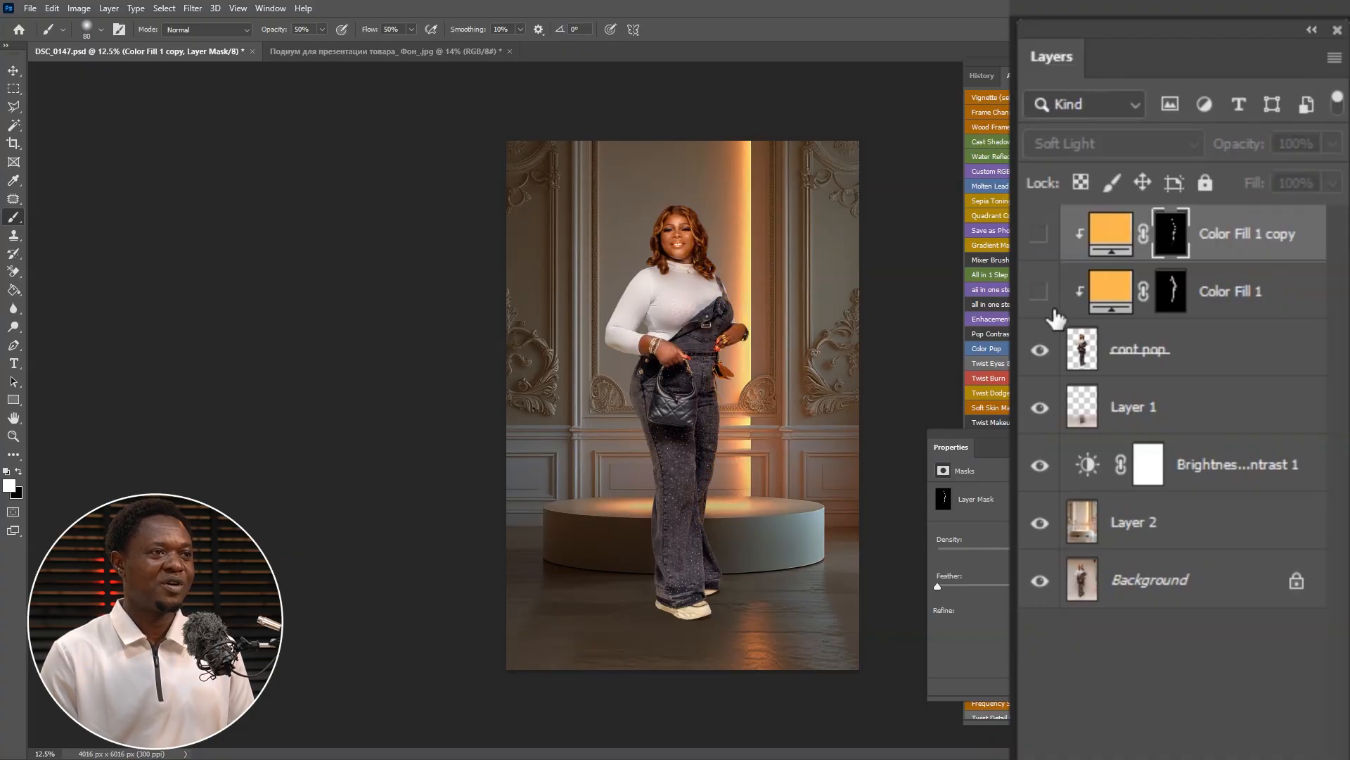
{"action": "left_click", "coordinate": [1040, 292]}
{"action": "left_click", "coordinate": [1039, 234]}
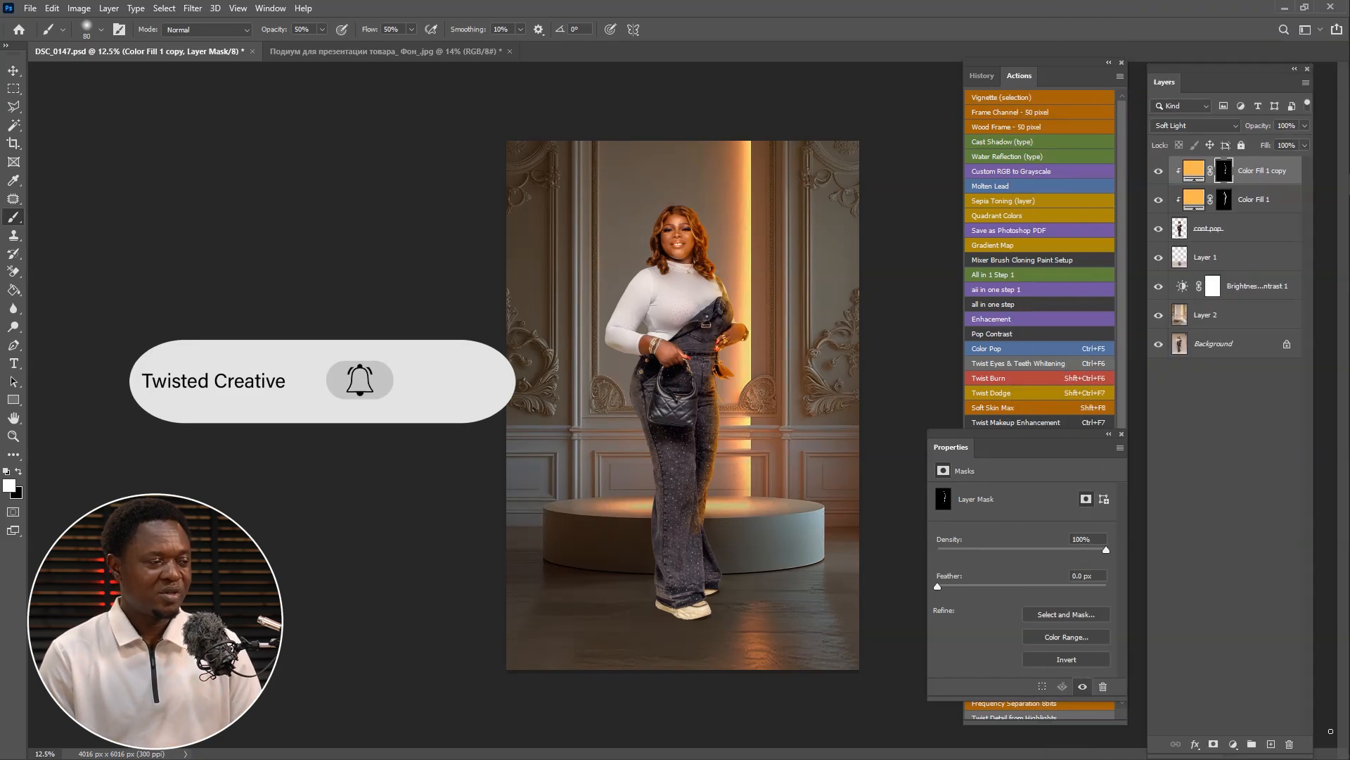
Step: Paint soft warm light on Color Fill 1's mask down the handbag's light-facing handle and side with a smaller brush
{"action": "key", "text": "ctrl+plus"}
{"action": "key", "text": "ctrl+plus"}
{"action": "key", "text": "ctrl+plus"}
{"action": "key", "text": "ctrl+plus"}
{"action": "key", "text": "ctrl+plus"}
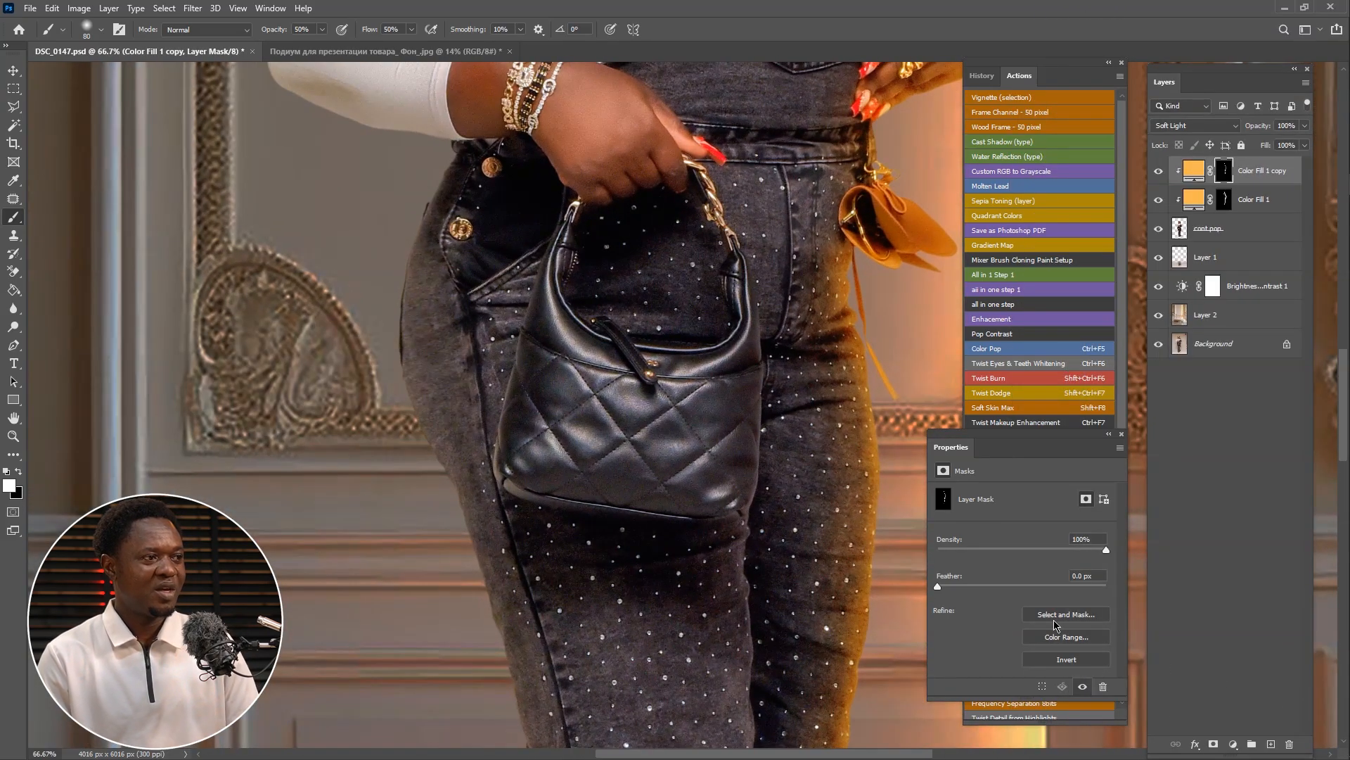
{"action": "scroll", "coordinate": [749, 467], "scroll_direction": "up", "scroll_amount": 4}
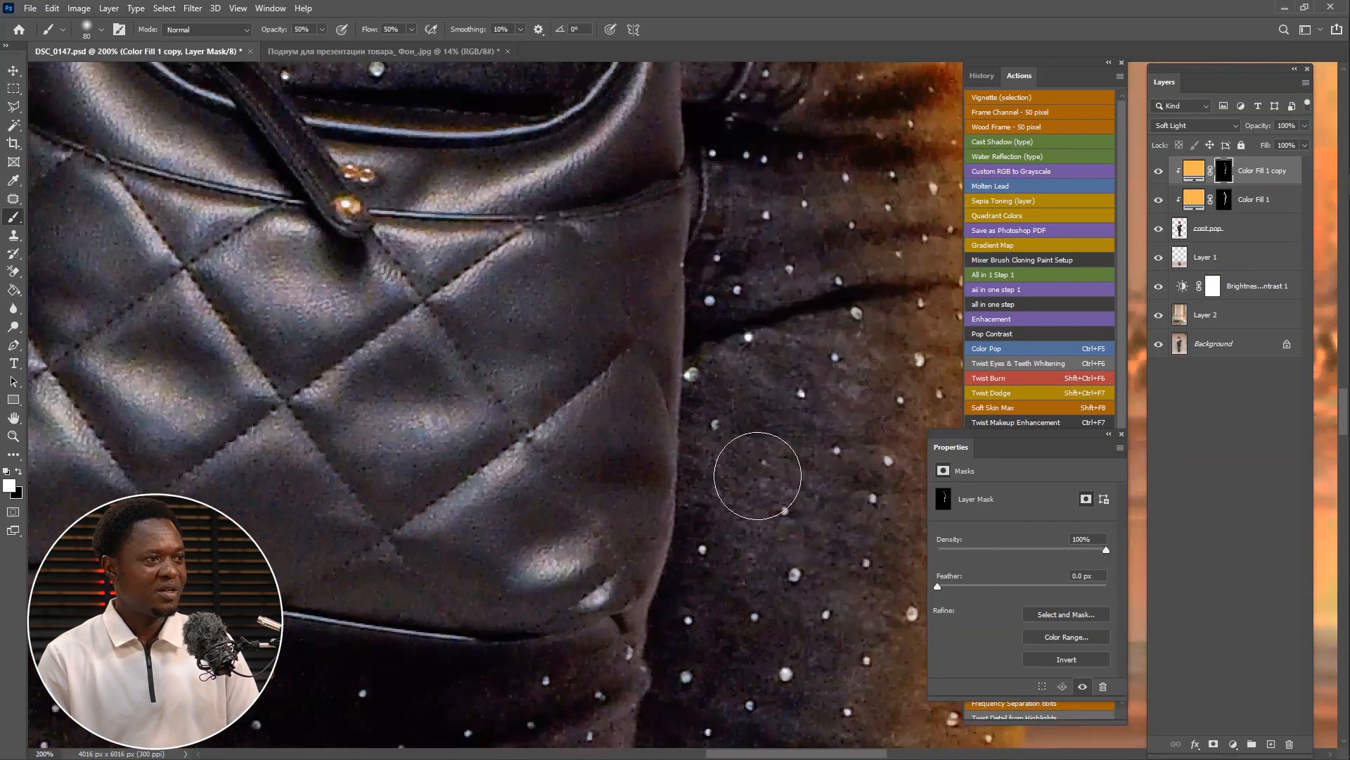
{"action": "scroll", "coordinate": [724, 436], "scroll_direction": "up", "scroll_amount": 5}
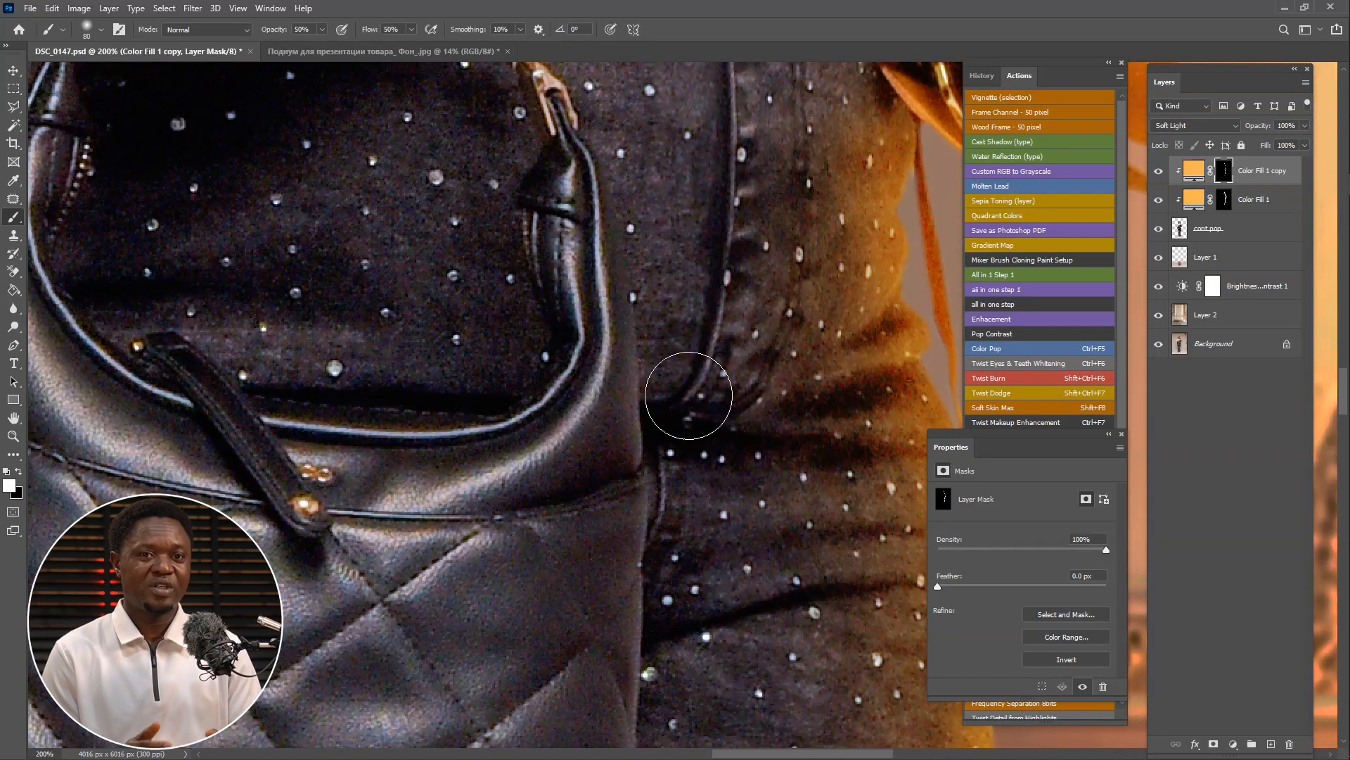
{"action": "scroll", "coordinate": [688, 395], "scroll_direction": "down", "scroll_amount": 2}
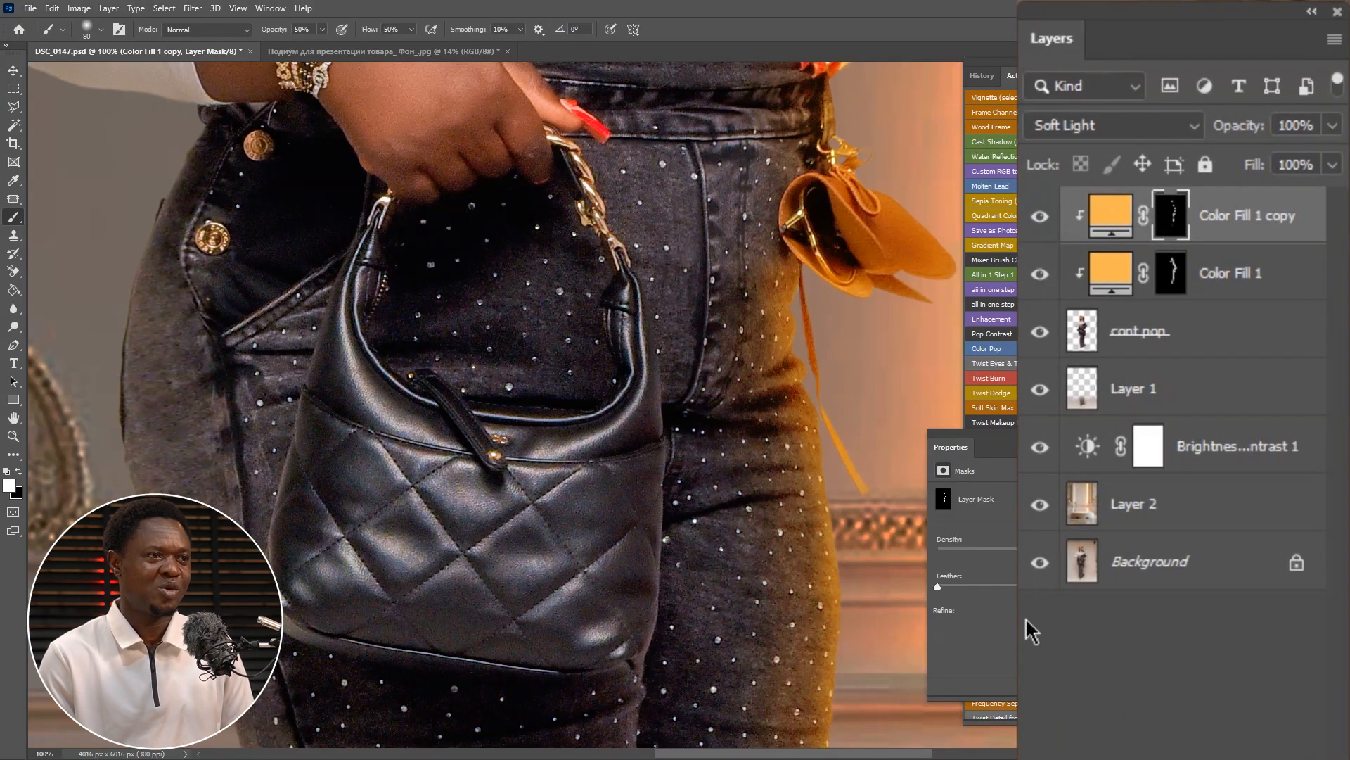
{"action": "left_click", "coordinate": [1169, 275]}
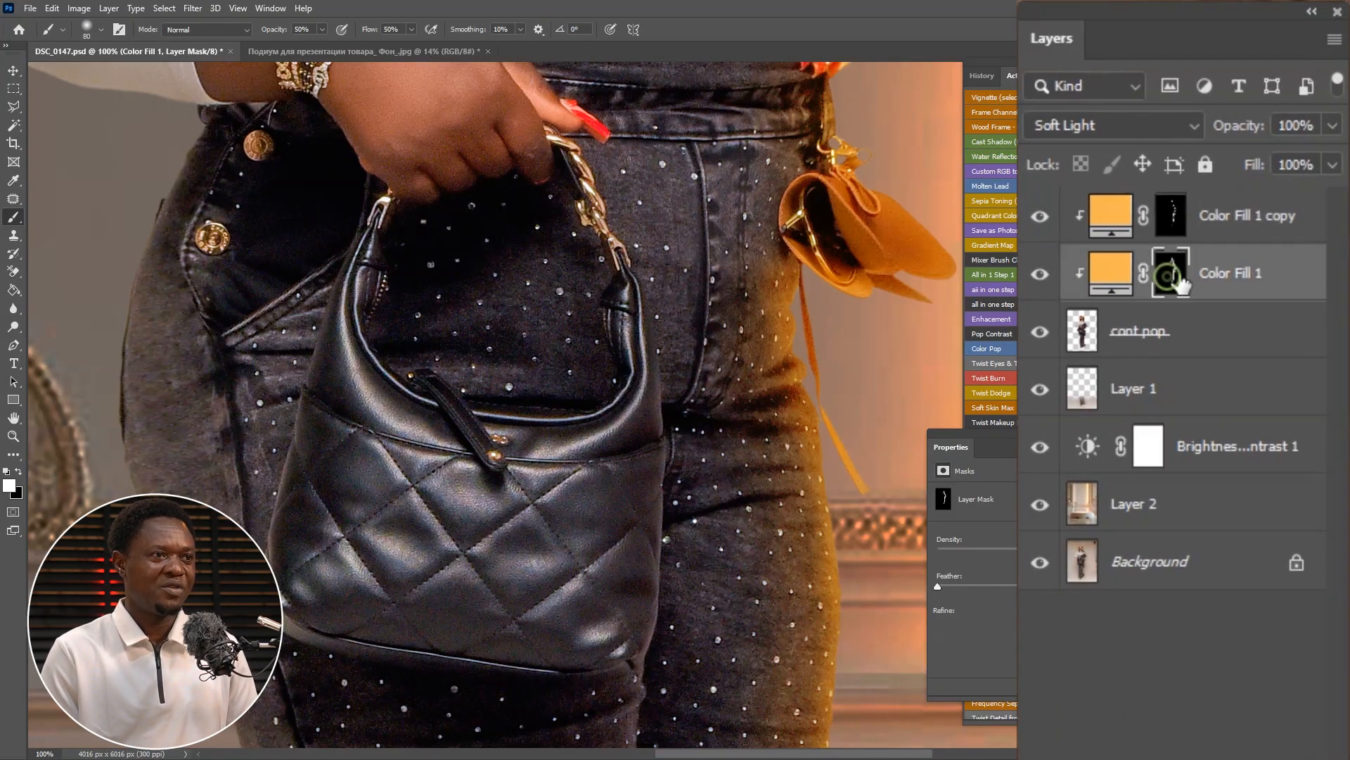
{"action": "key", "text": "bracketleft"}
{"action": "key", "text": "bracketleft"}
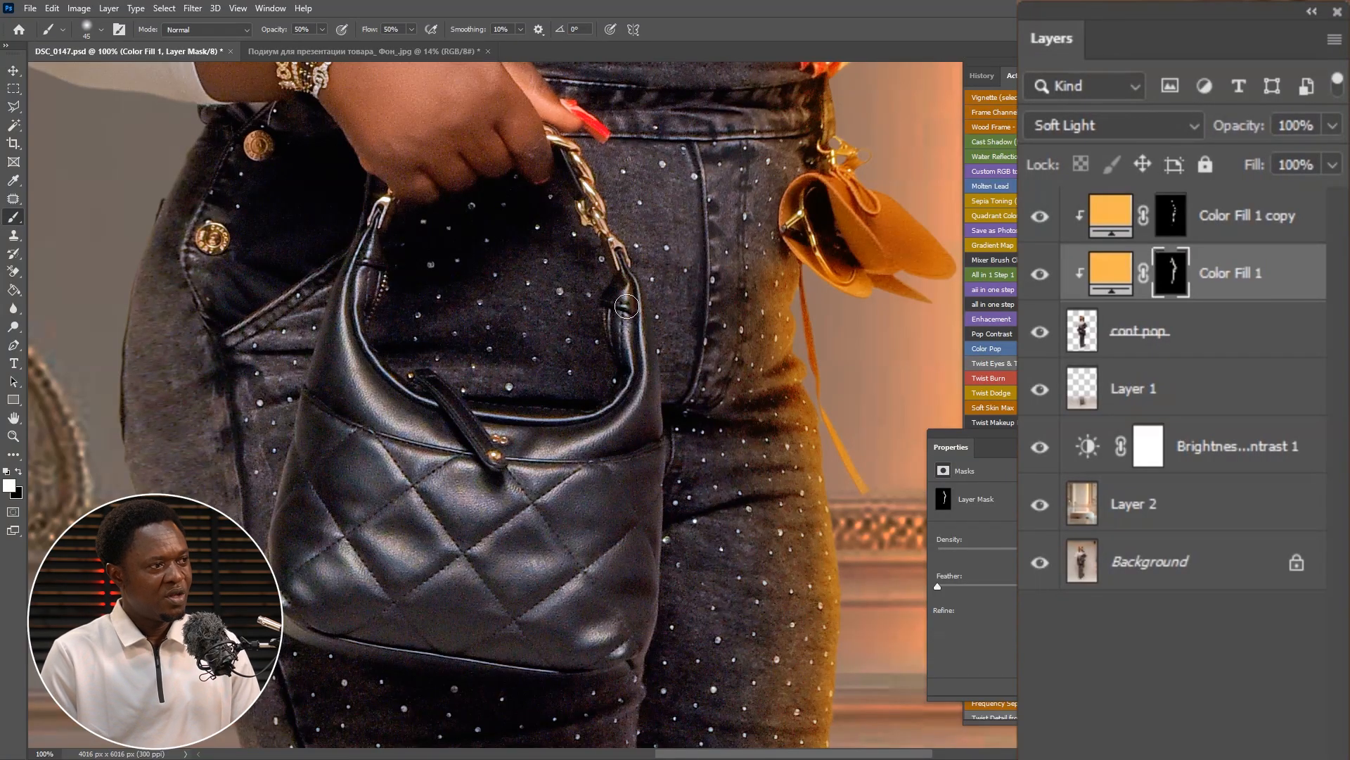
{"action": "mouse_move", "coordinate": [624, 291]}
{"action": "left_mouse_down"}
{"action": "mouse_move", "coordinate": [650, 500]}
{"action": "mouse_move", "coordinate": [650, 463]}
{"action": "mouse_move", "coordinate": [634, 625]}
{"action": "mouse_move", "coordinate": [644, 605]}
{"action": "mouse_move", "coordinate": [629, 644]}
{"action": "mouse_move", "coordinate": [632, 633]}
{"action": "mouse_move", "coordinate": [574, 647]}
{"action": "left_mouse_up"}
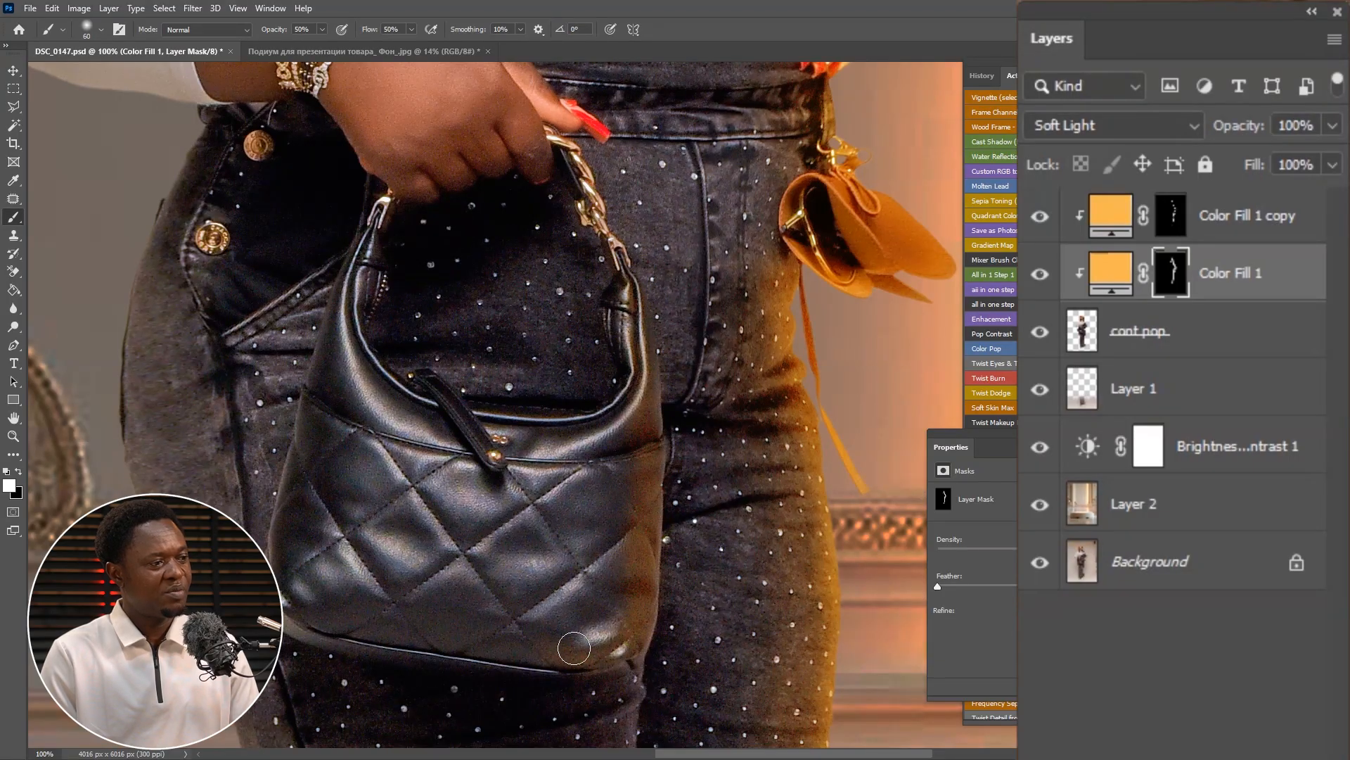
Step: Widen the soft warm light across the lower light-facing part of the handbag with a 90 px brush
{"action": "key", "text": "bracketright"}
{"action": "key", "text": "bracketright"}
{"action": "key", "text": "bracketright"}
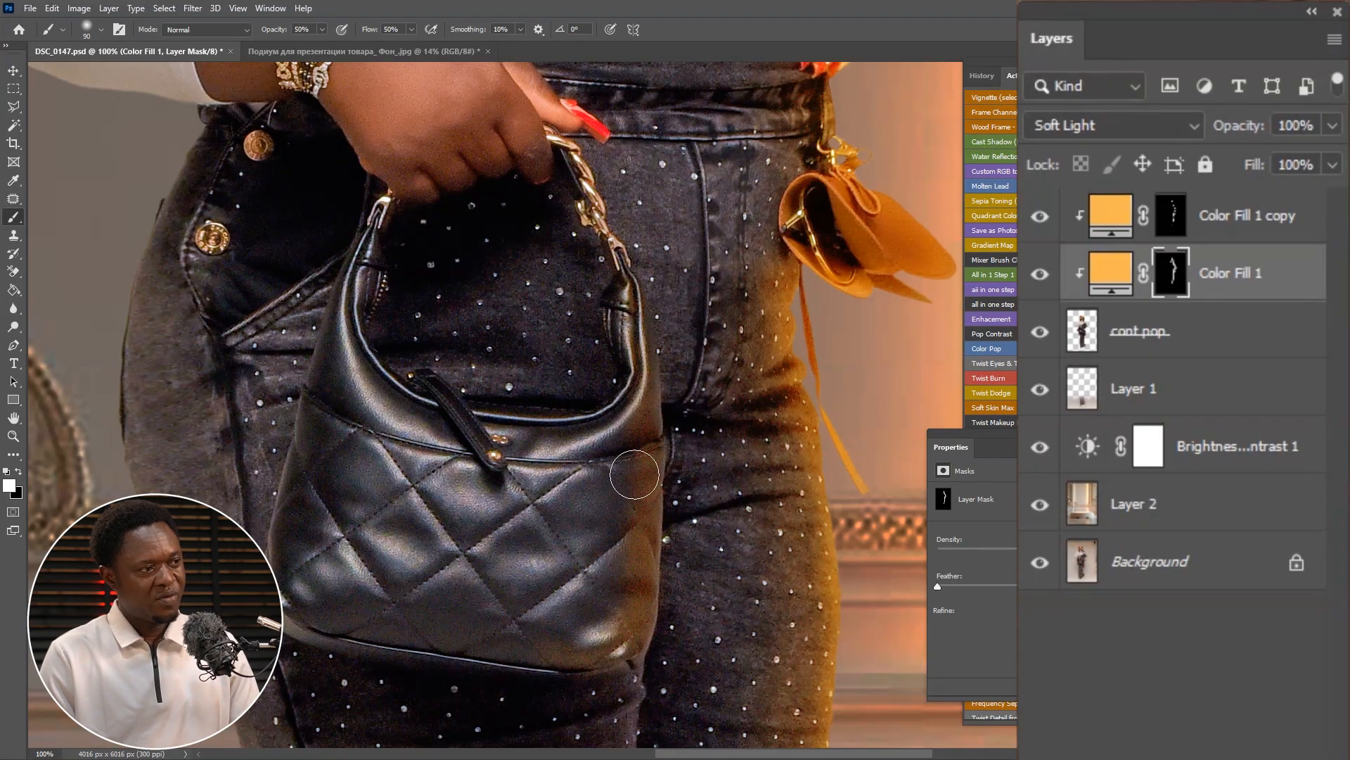
{"action": "mouse_move", "coordinate": [619, 497]}
{"action": "left_mouse_down"}
{"action": "mouse_move", "coordinate": [617, 605]}
{"action": "mouse_move", "coordinate": [619, 586]}
{"action": "mouse_move", "coordinate": [586, 656]}
{"action": "left_mouse_up"}
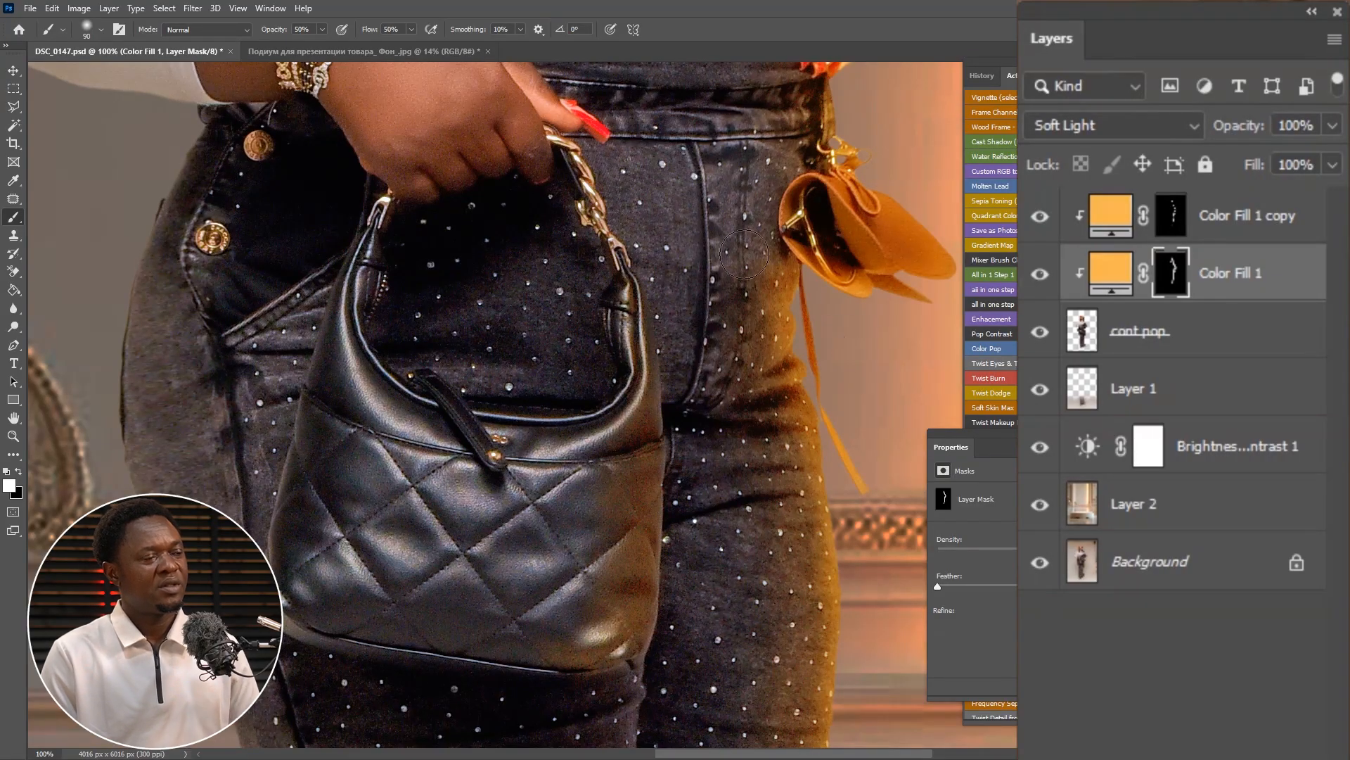
Step: Paint a stronger warm rim on Color Fill 1 copy's mask along the handbag's chain clasp and handle with a smaller brush
{"action": "left_click", "coordinate": [1169, 215]}
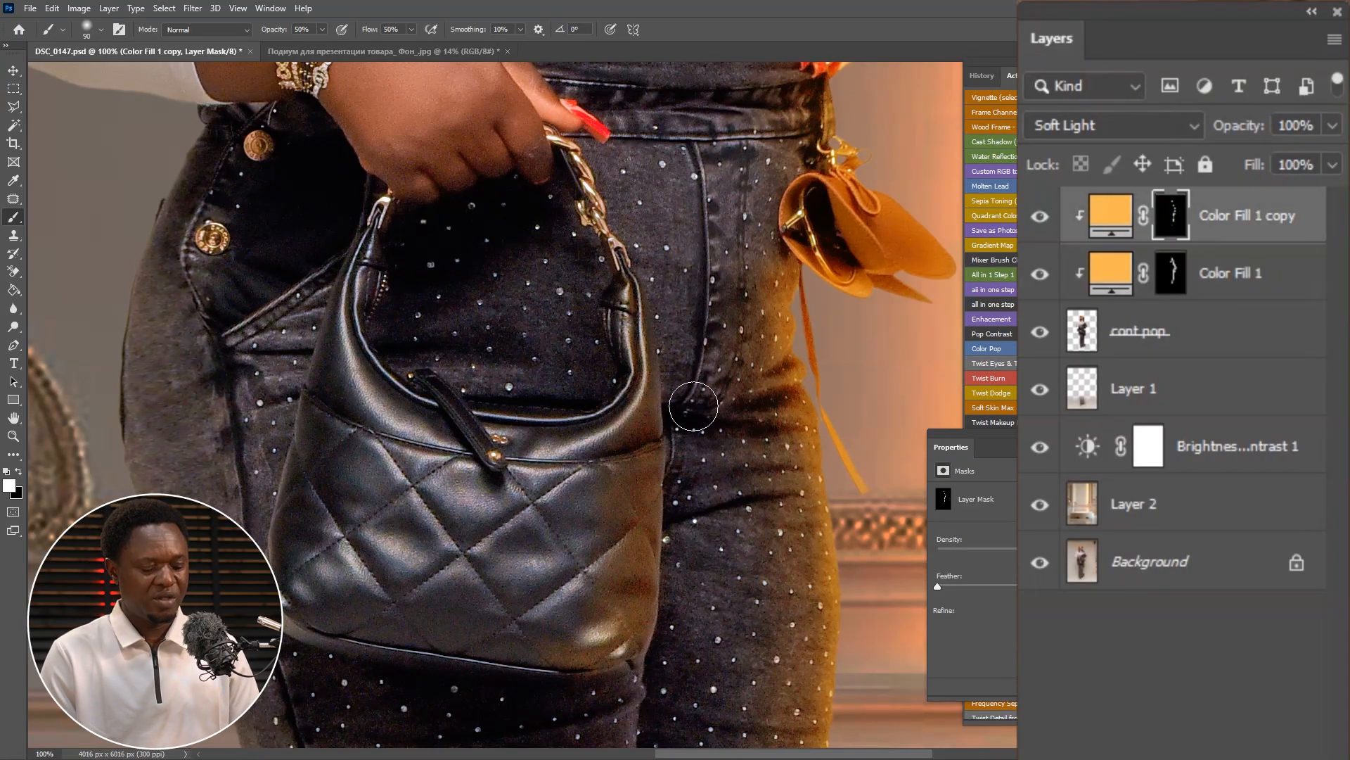
{"action": "scroll", "coordinate": [699, 402], "scroll_direction": "up", "scroll_amount": 3}
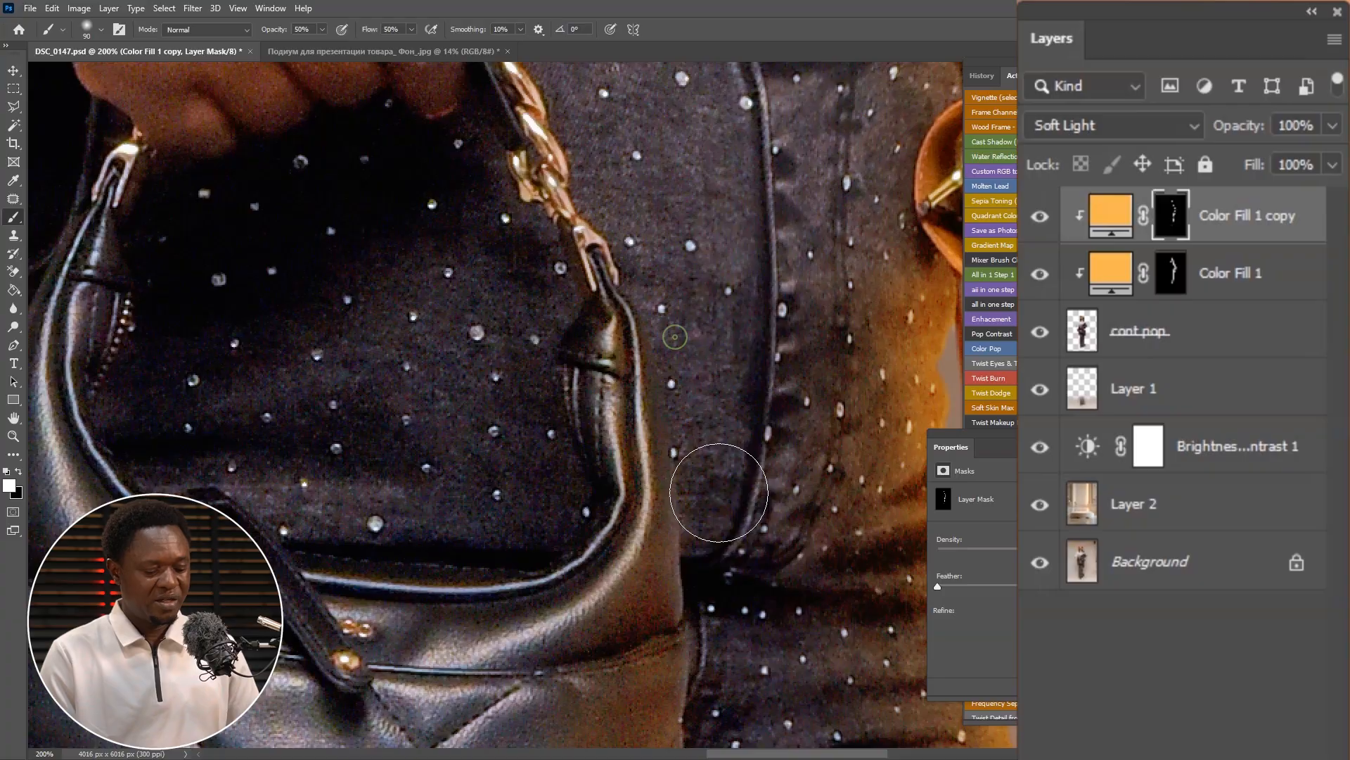
{"action": "key", "text": "["}
{"action": "key", "text": "["}
{"action": "key", "text": "["}
{"action": "key", "text": "["}
{"action": "key", "text": "["}
{"action": "key", "text": "["}
{"action": "key", "text": "["}
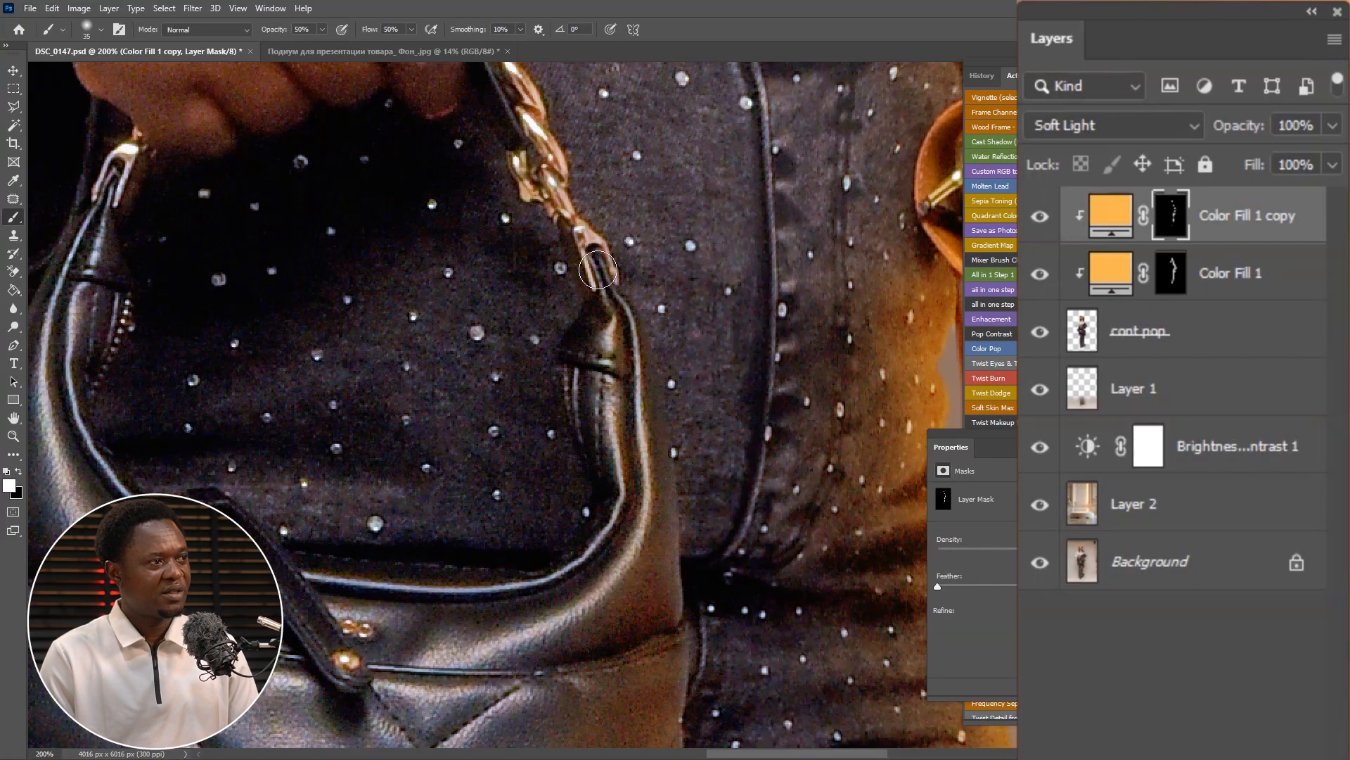
{"action": "mouse_move", "coordinate": [581, 235]}
{"action": "left_mouse_down"}
{"action": "mouse_move", "coordinate": [654, 399]}
{"action": "mouse_move", "coordinate": [651, 383]}
{"action": "mouse_move", "coordinate": [672, 549]}
{"action": "mouse_move", "coordinate": [670, 678]}
{"action": "mouse_move", "coordinate": [614, 332]}
{"action": "mouse_move", "coordinate": [628, 235]}
{"action": "mouse_move", "coordinate": [617, 392]}
{"action": "left_mouse_up"}
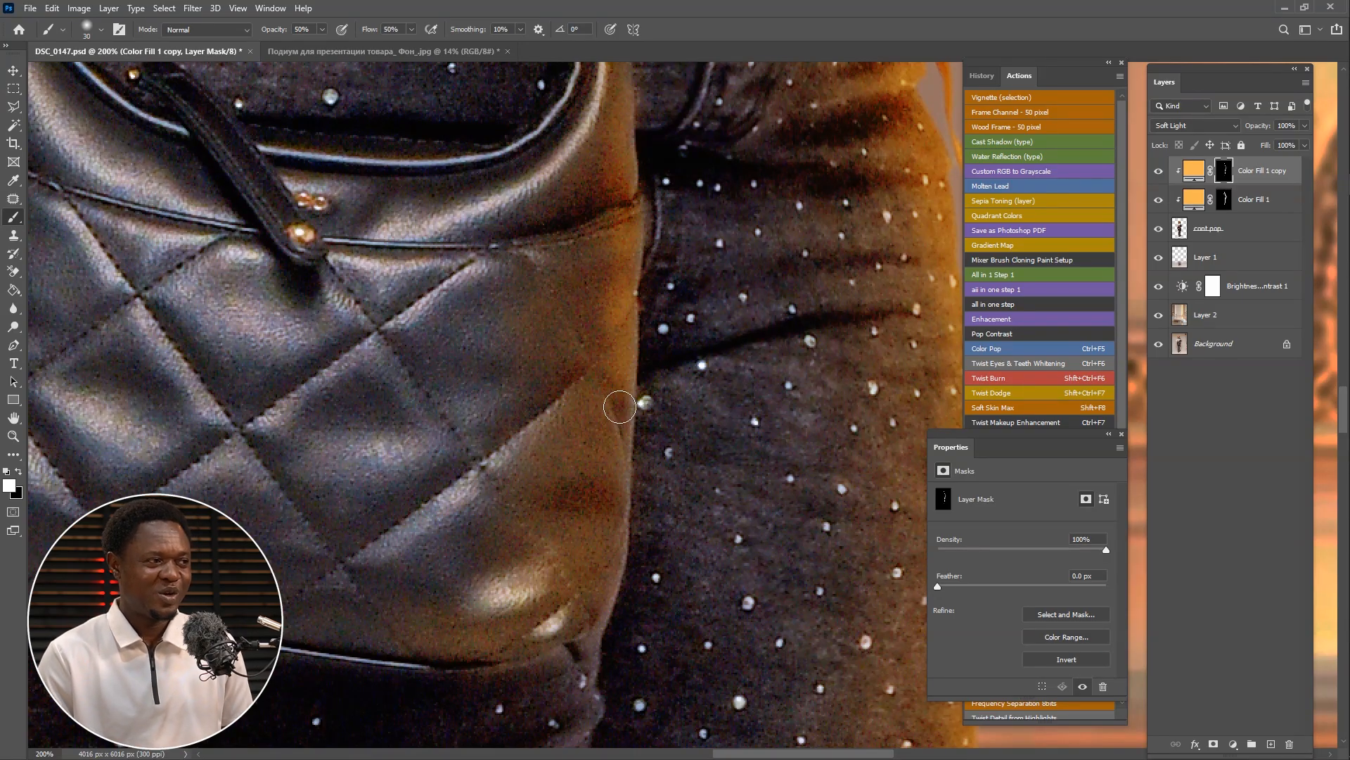
Step: Paint the stronger warm rim with a 30 px brush down the handbag's light-facing side, quilted surface and lower corner
{"action": "mouse_move", "coordinate": [624, 373]}
{"action": "left_mouse_down"}
{"action": "mouse_move", "coordinate": [624, 477]}
{"action": "mouse_move", "coordinate": [592, 614]}
{"action": "left_mouse_up"}
{"action": "mouse_move", "coordinate": [614, 416]}
{"action": "left_mouse_down"}
{"action": "mouse_move", "coordinate": [611, 356]}
{"action": "mouse_move", "coordinate": [538, 405]}
{"action": "left_mouse_up"}
{"action": "left_click_drag", "start_coordinate": [605, 372], "coordinate": [545, 394]}
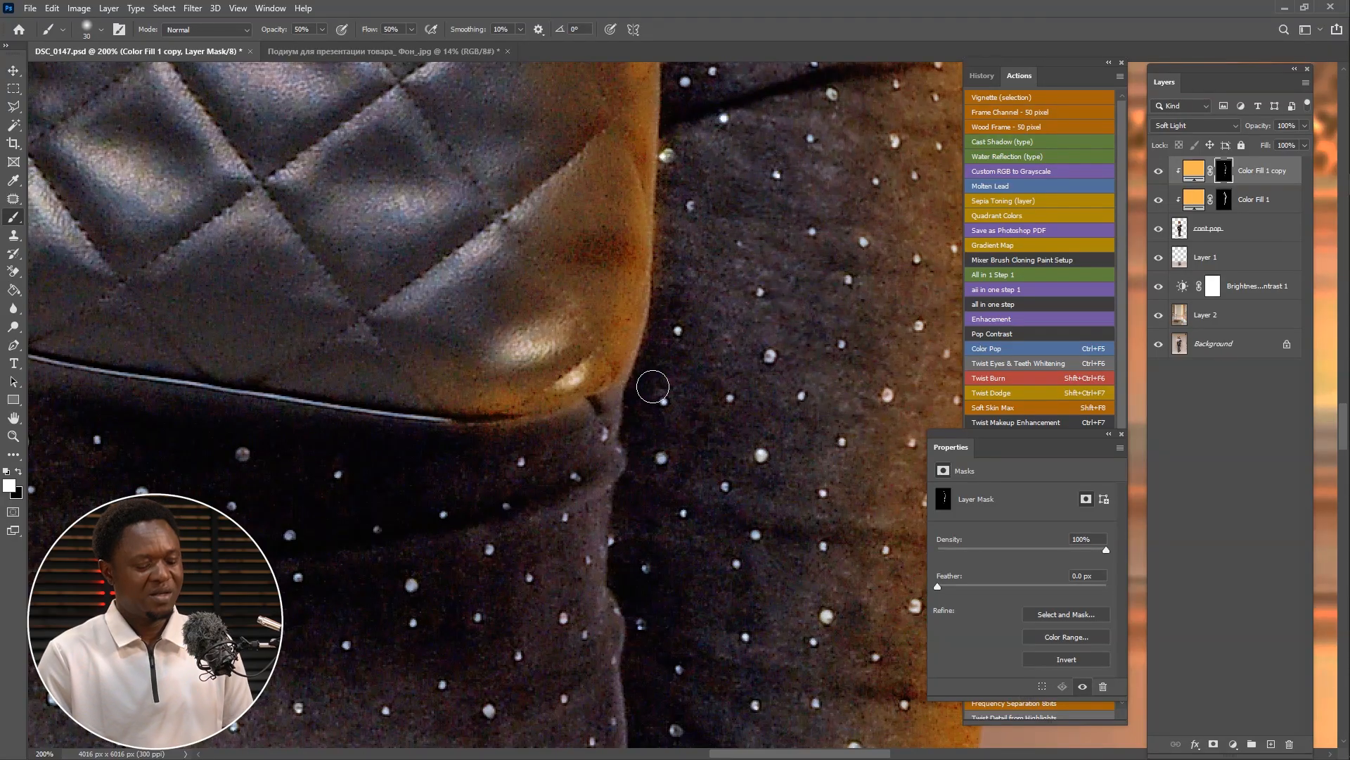
{"action": "scroll", "coordinate": [660, 404], "scroll_direction": "down", "scroll_amount": 5}
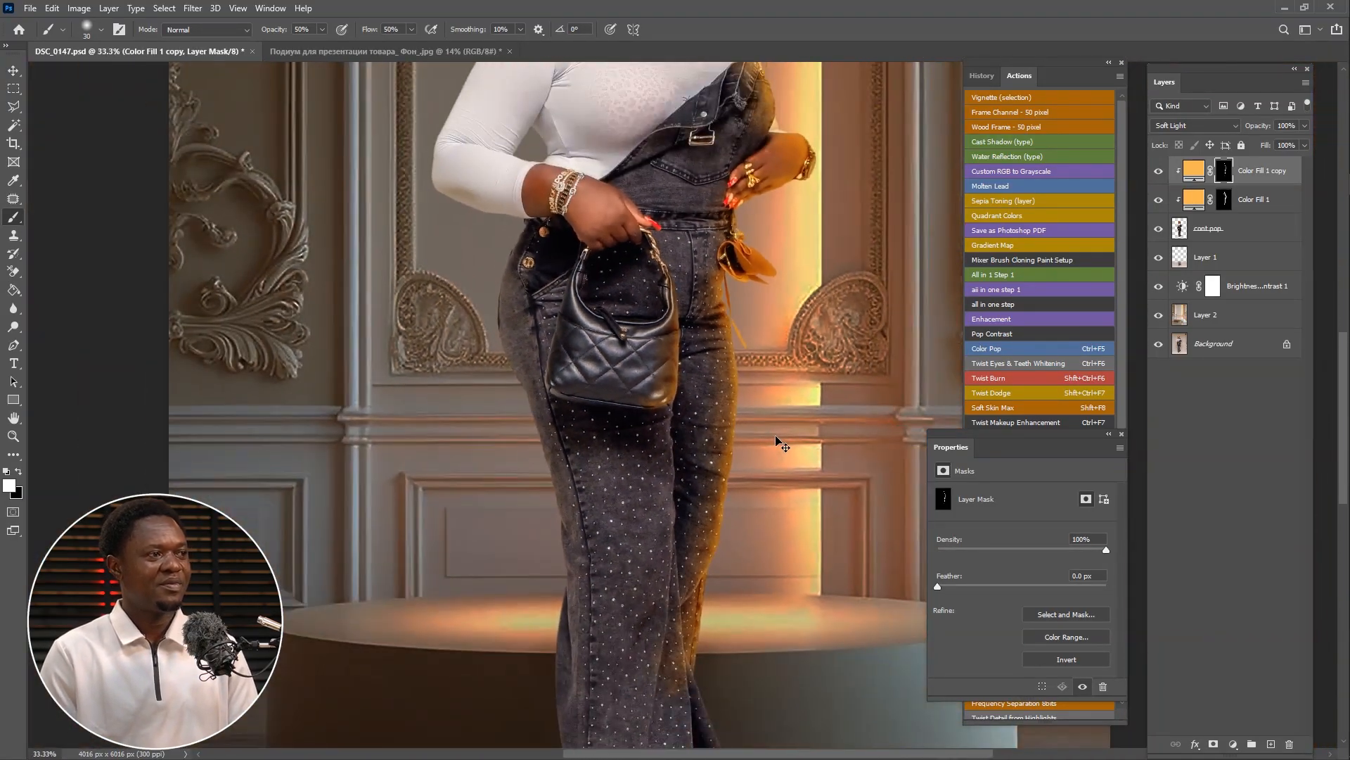
{"action": "scroll", "coordinate": [779, 443], "scroll_direction": "down", "scroll_amount": 1}
{"action": "scroll", "coordinate": [675, 408], "scroll_direction": "up", "scroll_amount": 4}
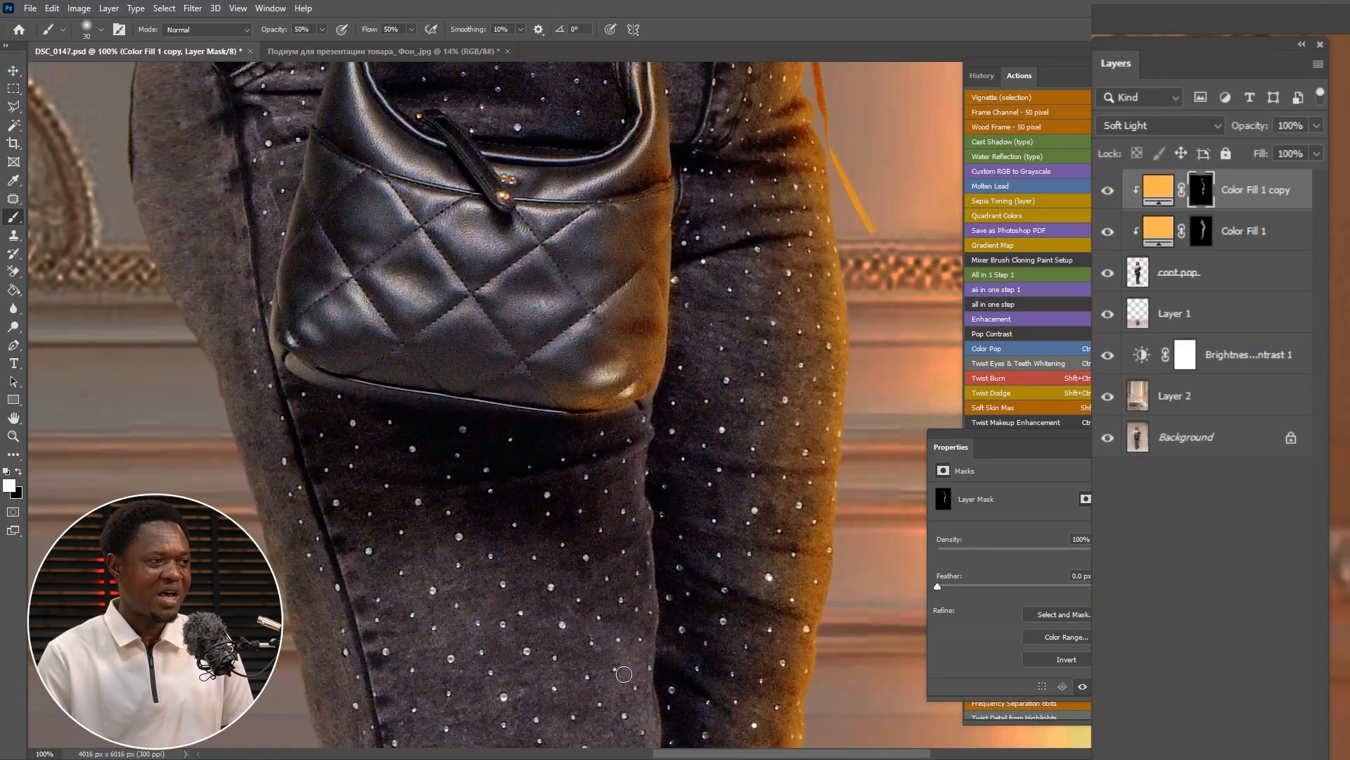
{"action": "scroll", "coordinate": [654, 619], "scroll_direction": "down", "scroll_amount": 3}
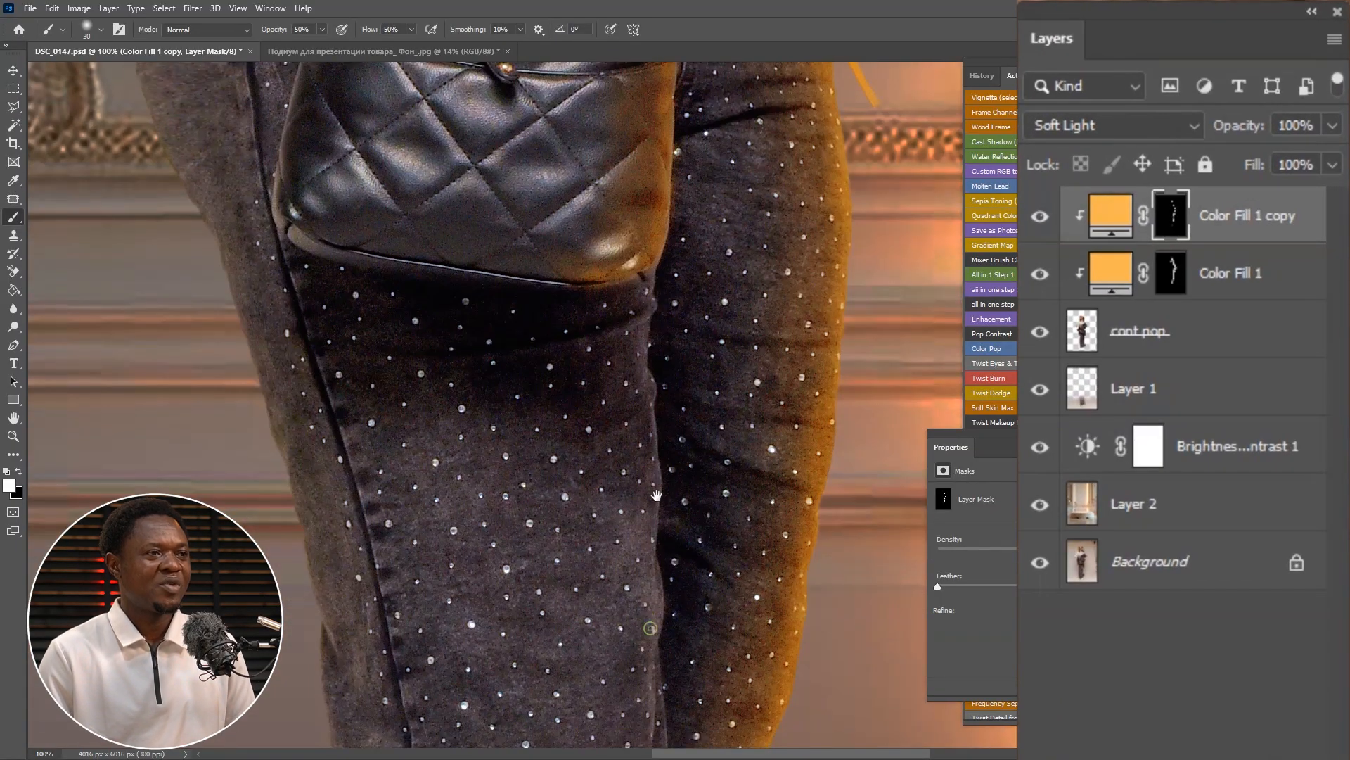
Step: Paint soft warm light on Color Fill 1's mask down the front trouser leg's light-facing edge and lower folds with a 70 px brush
{"action": "left_click", "coordinate": [1169, 276]}
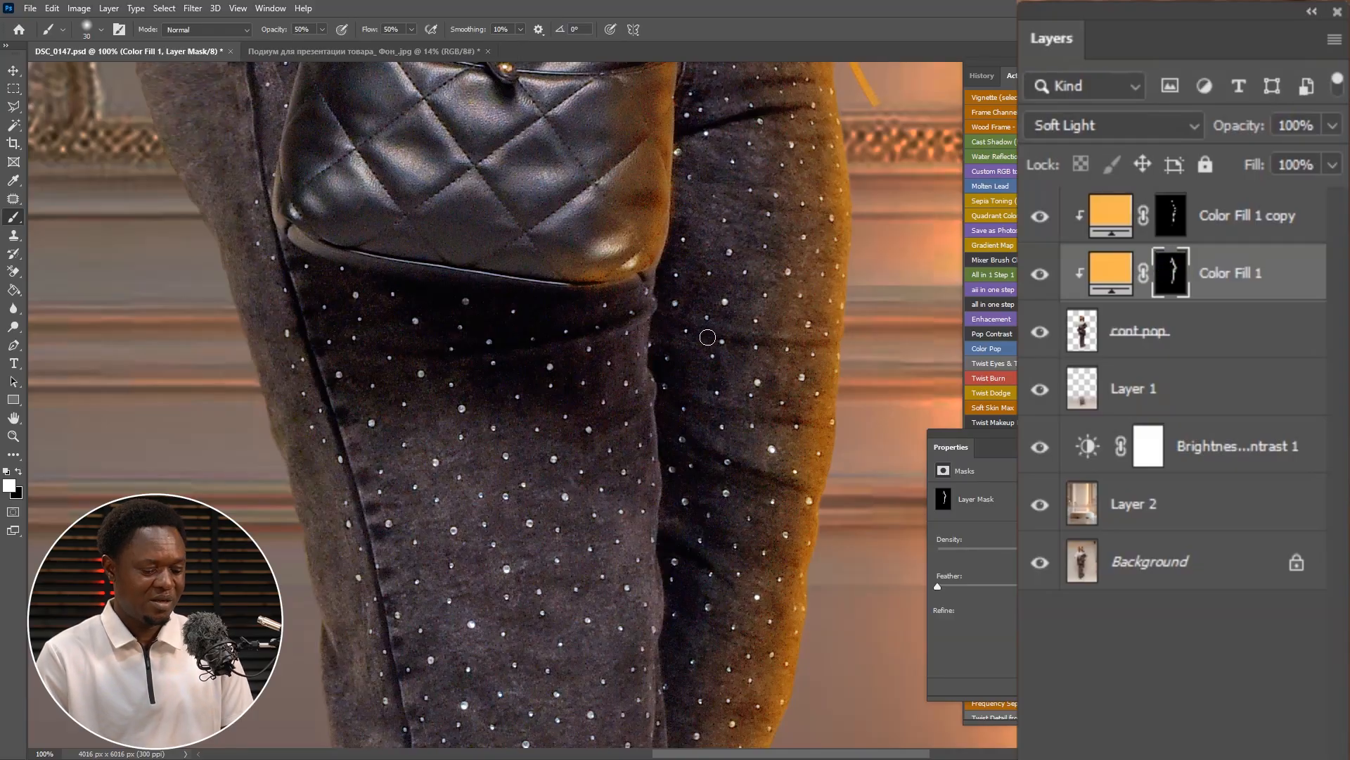
{"action": "key", "text": "bracketright"}
{"action": "left_click_drag", "start_coordinate": [640, 302], "coordinate": [634, 362]}
{"action": "mouse_move", "coordinate": [641, 429]}
{"action": "left_mouse_down"}
{"action": "mouse_move", "coordinate": [643, 644]}
{"action": "mouse_move", "coordinate": [630, 342]}
{"action": "mouse_move", "coordinate": [625, 443]}
{"action": "mouse_move", "coordinate": [647, 565]}
{"action": "mouse_move", "coordinate": [651, 549]}
{"action": "mouse_move", "coordinate": [643, 603]}
{"action": "mouse_move", "coordinate": [634, 470]}
{"action": "left_mouse_up"}
{"action": "key", "text": "space"}
{"action": "key", "text": "space"}
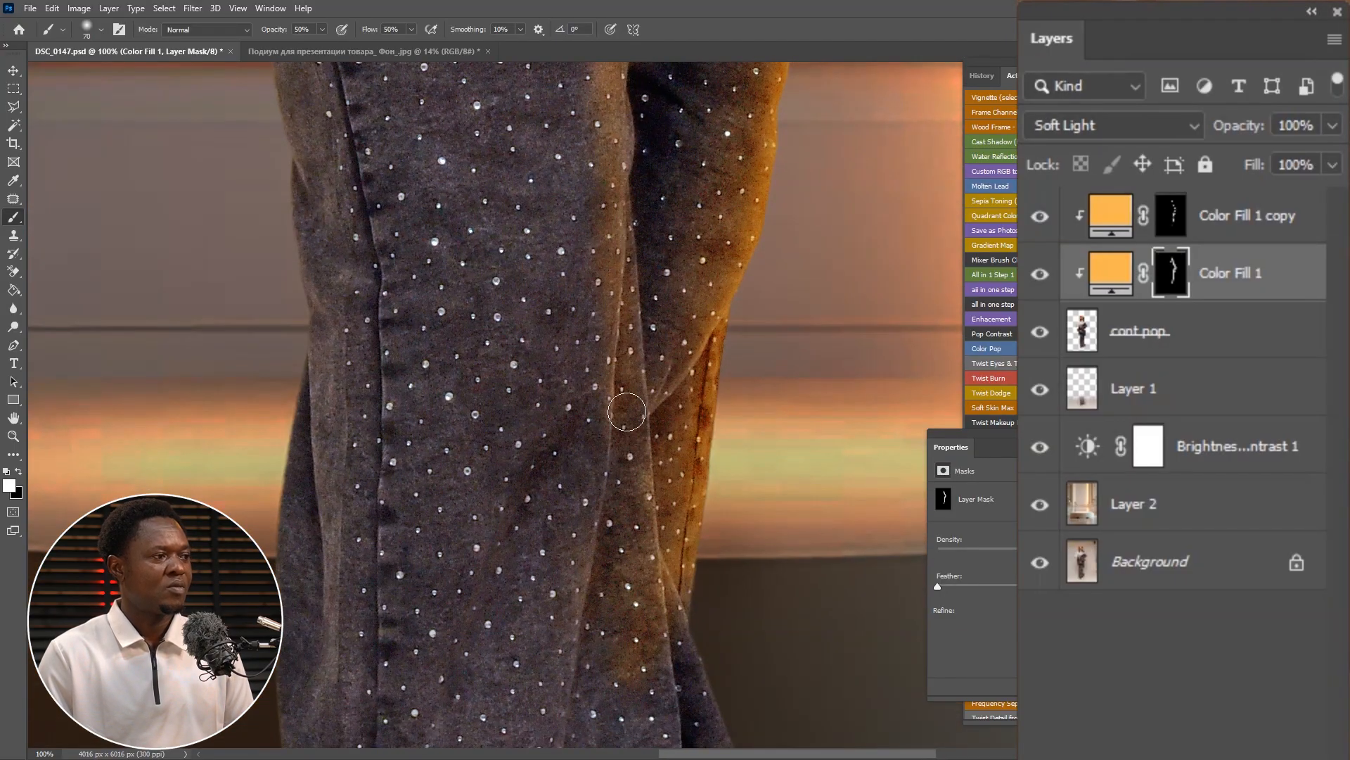
{"action": "left_click_drag", "start_coordinate": [608, 362], "coordinate": [548, 632]}
Step: Paint a stronger warm rim on Color Fill 1 copy's mask along the front trouser leg's light-facing edge below the handbag with a smaller brush
{"action": "key", "text": "space"}
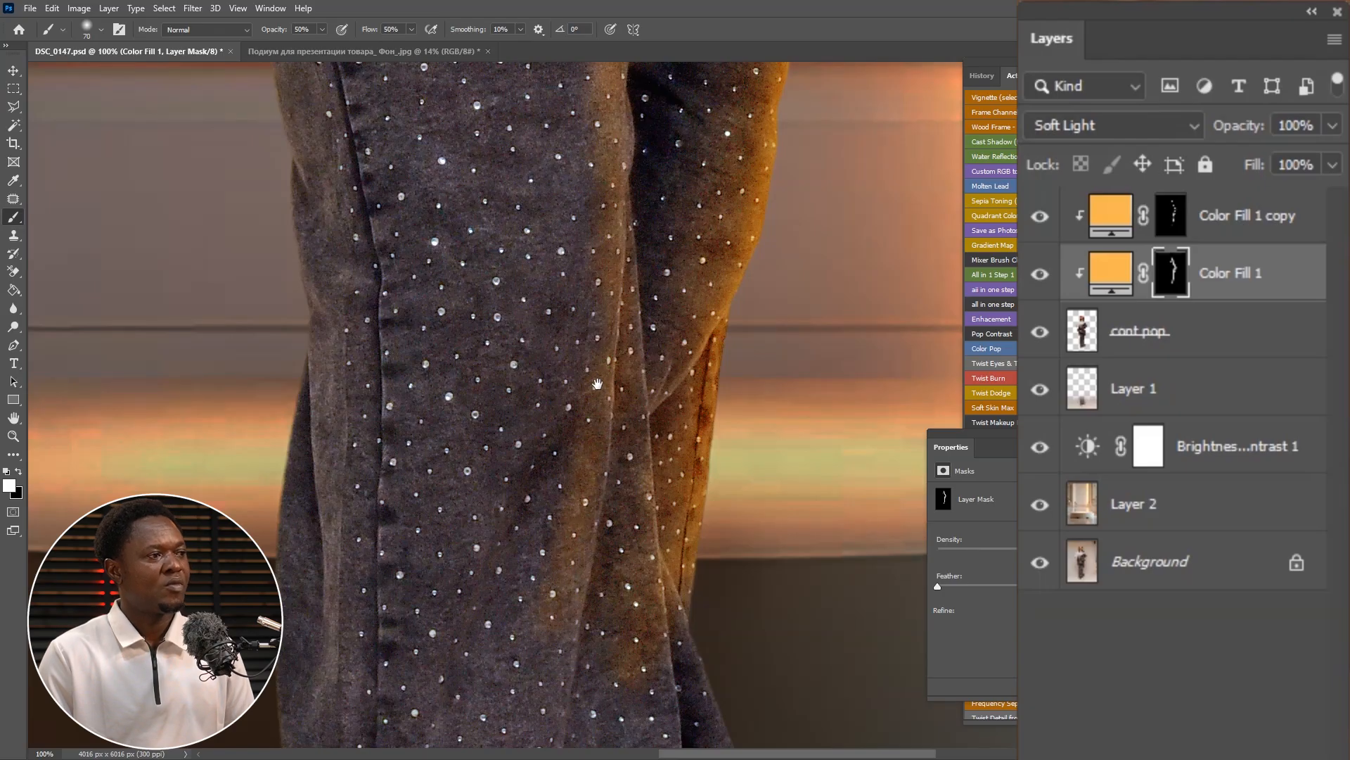
{"action": "left_click_drag", "start_coordinate": [597, 384], "coordinate": [577, 593]}
{"action": "left_click_drag", "start_coordinate": [603, 238], "coordinate": [603, 368]}
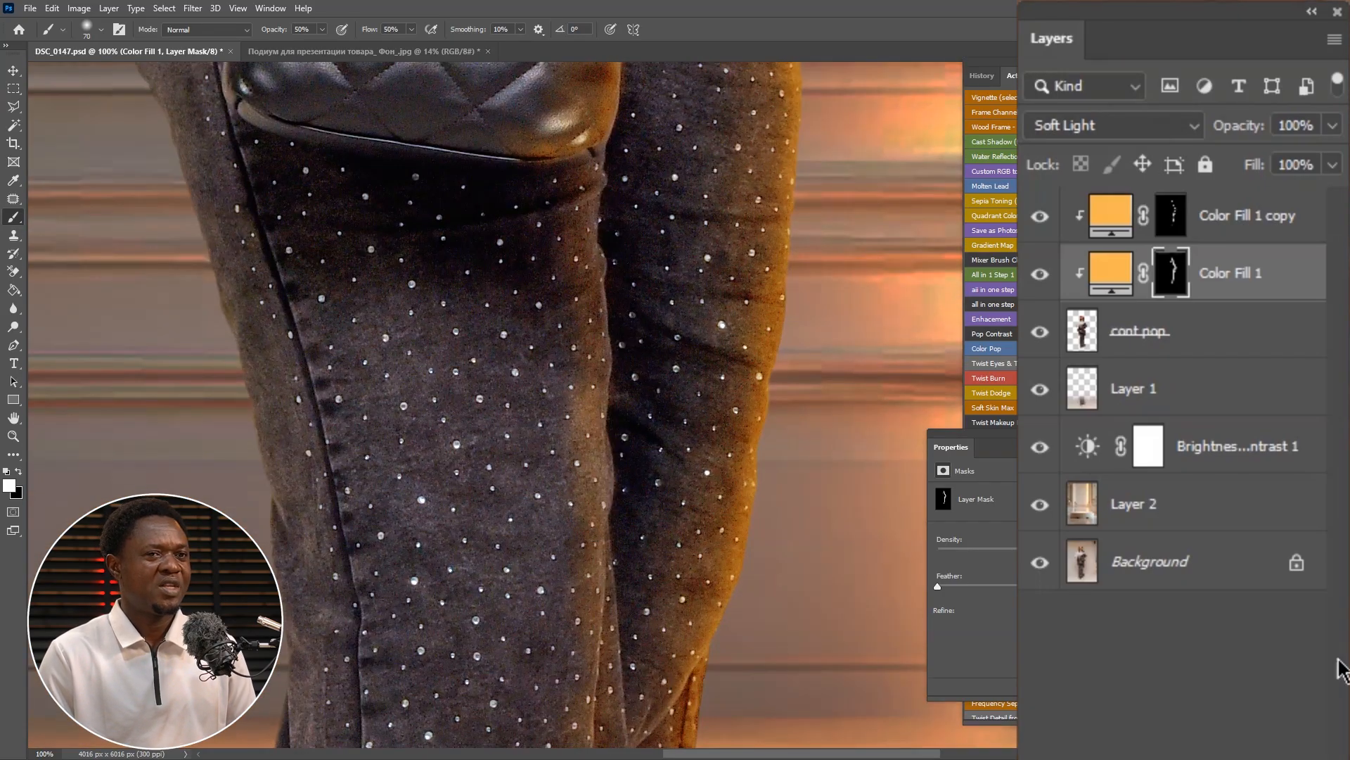
{"action": "left_click", "coordinate": [1170, 214]}
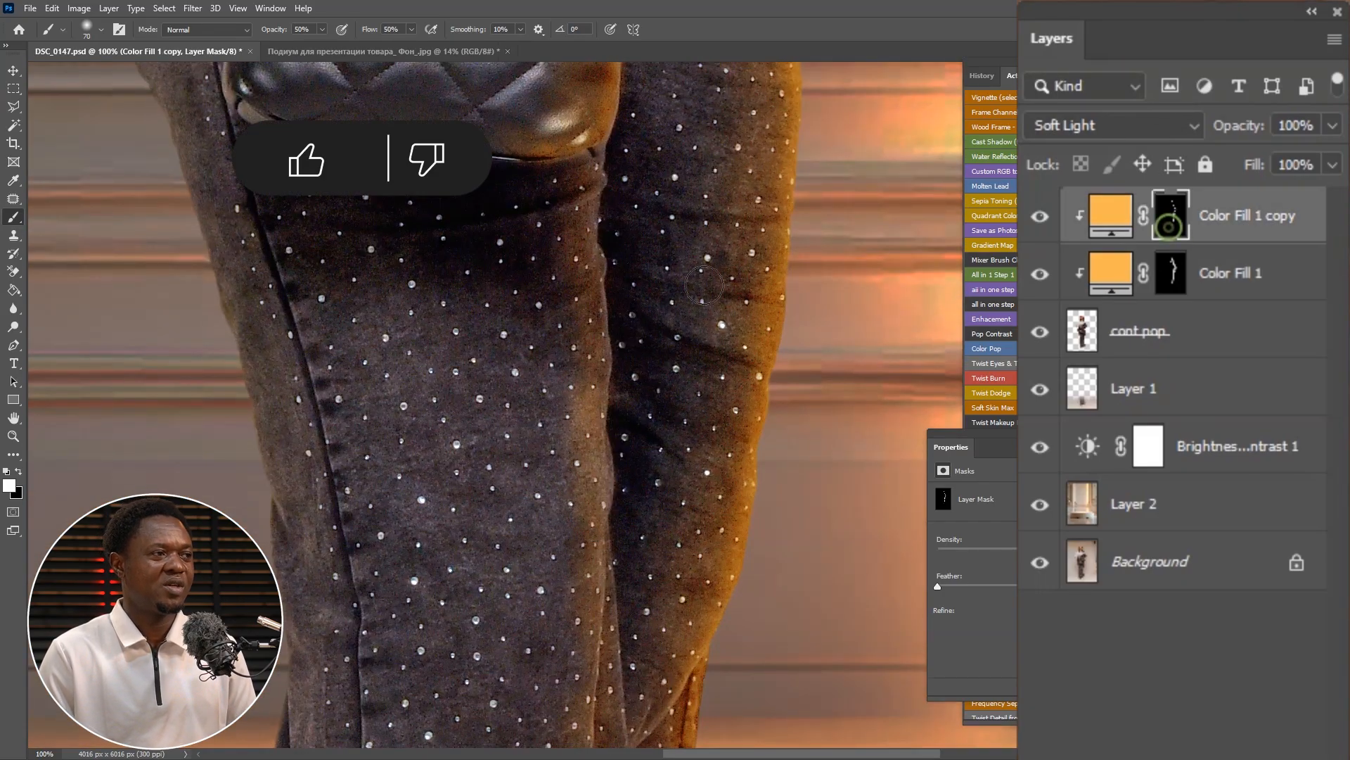
{"action": "key", "text": "bracketleft"}
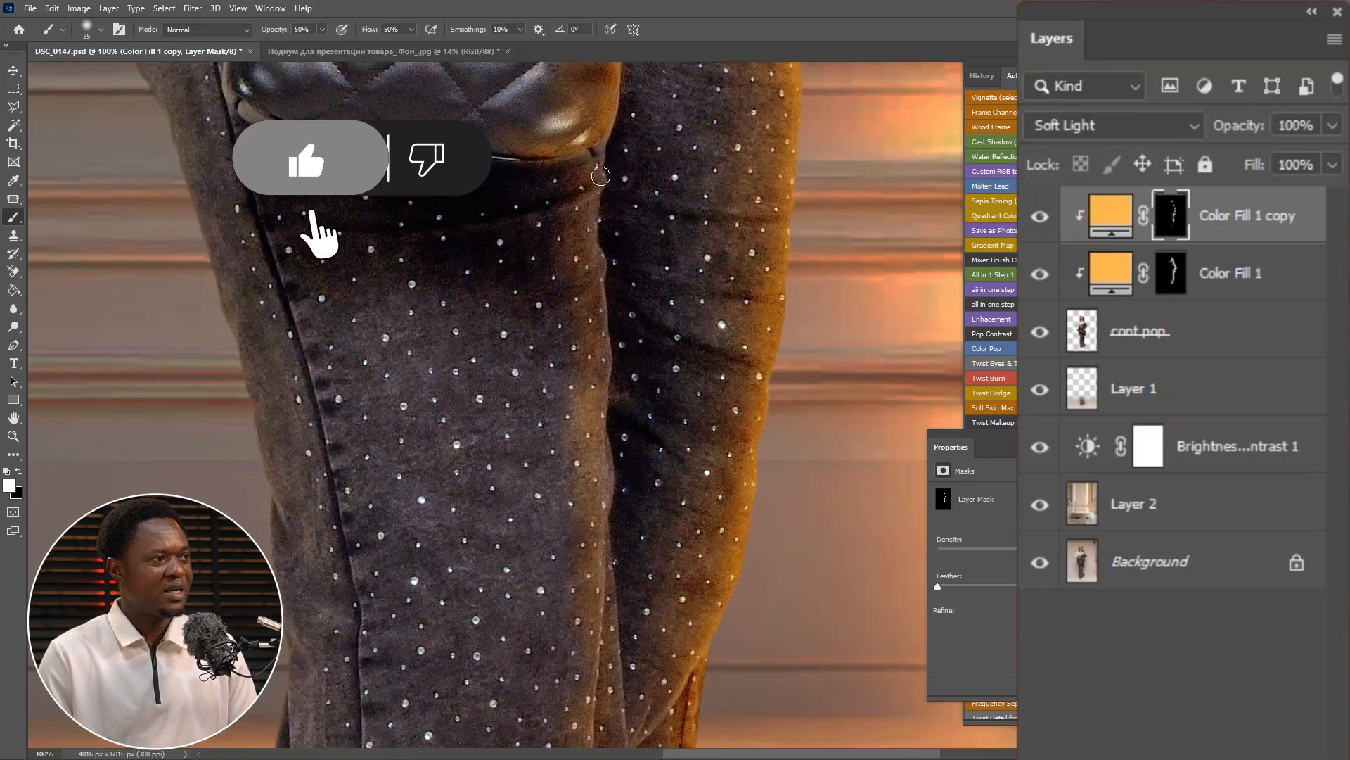
{"action": "key", "text": "bracketleft"}
{"action": "key", "text": "bracketleft"}
{"action": "key", "text": "bracketleft"}
{"action": "key", "text": "bracketleft"}
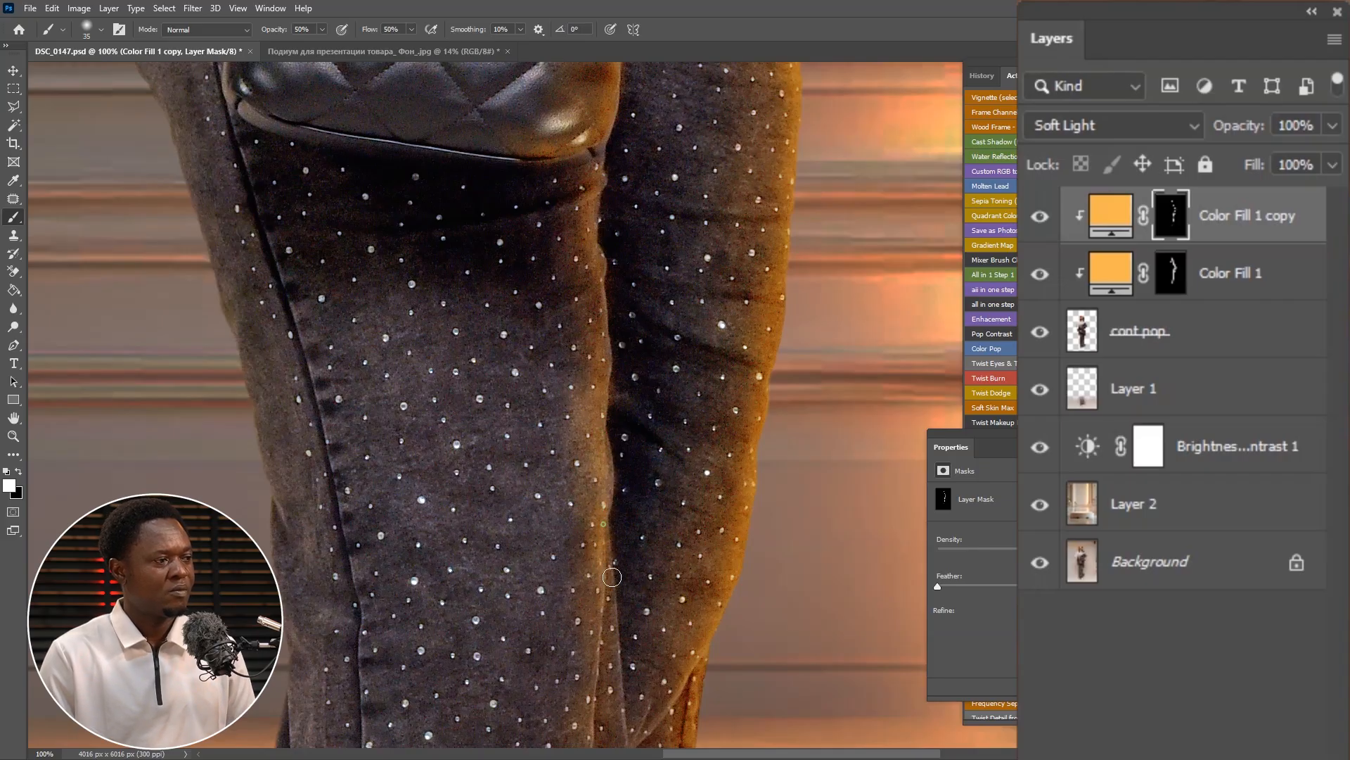
{"action": "scroll", "coordinate": [612, 584], "scroll_direction": "down", "scroll_amount": 3}
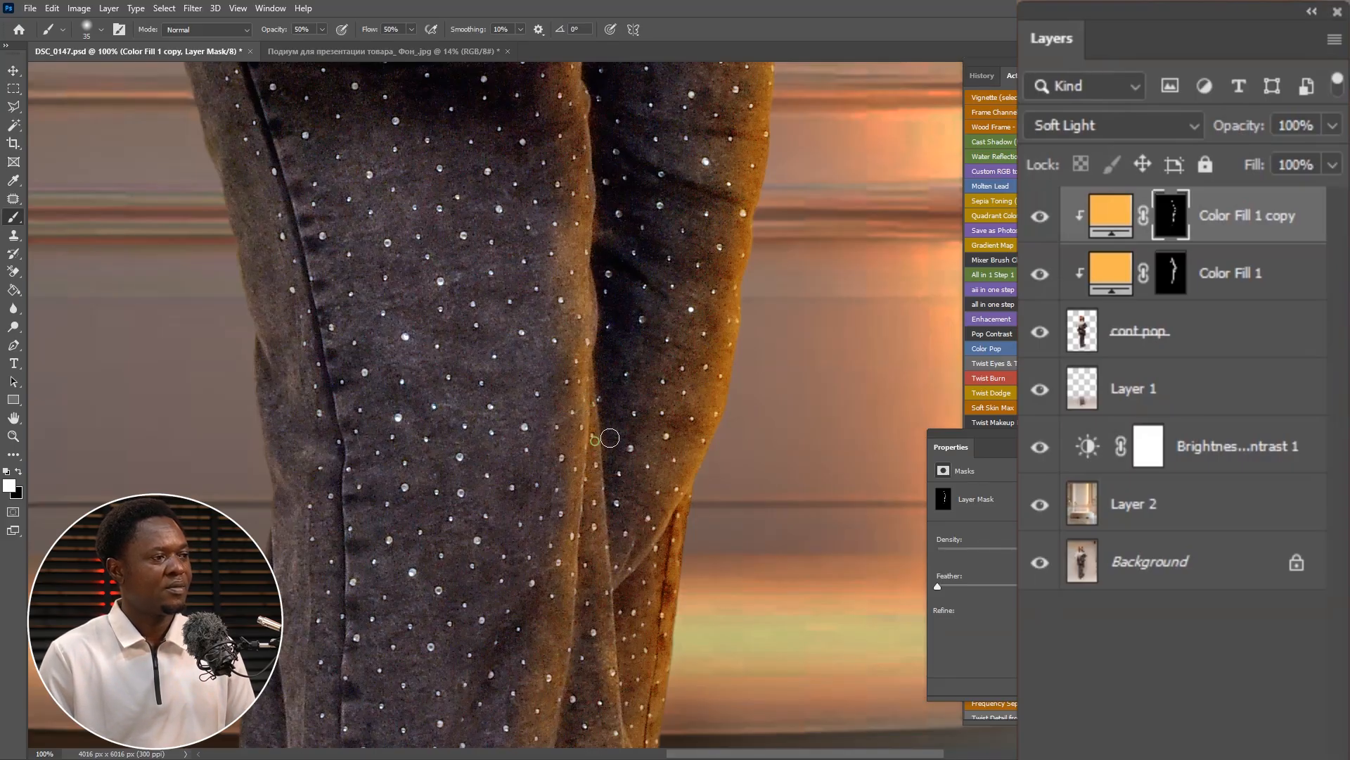
Step: Check the whole composite by toggling the visibility of Color Fill 1 and hiding Color Fill 1 copy
{"action": "key", "text": "ctrl+minus"}
{"action": "key", "text": "ctrl+minus"}
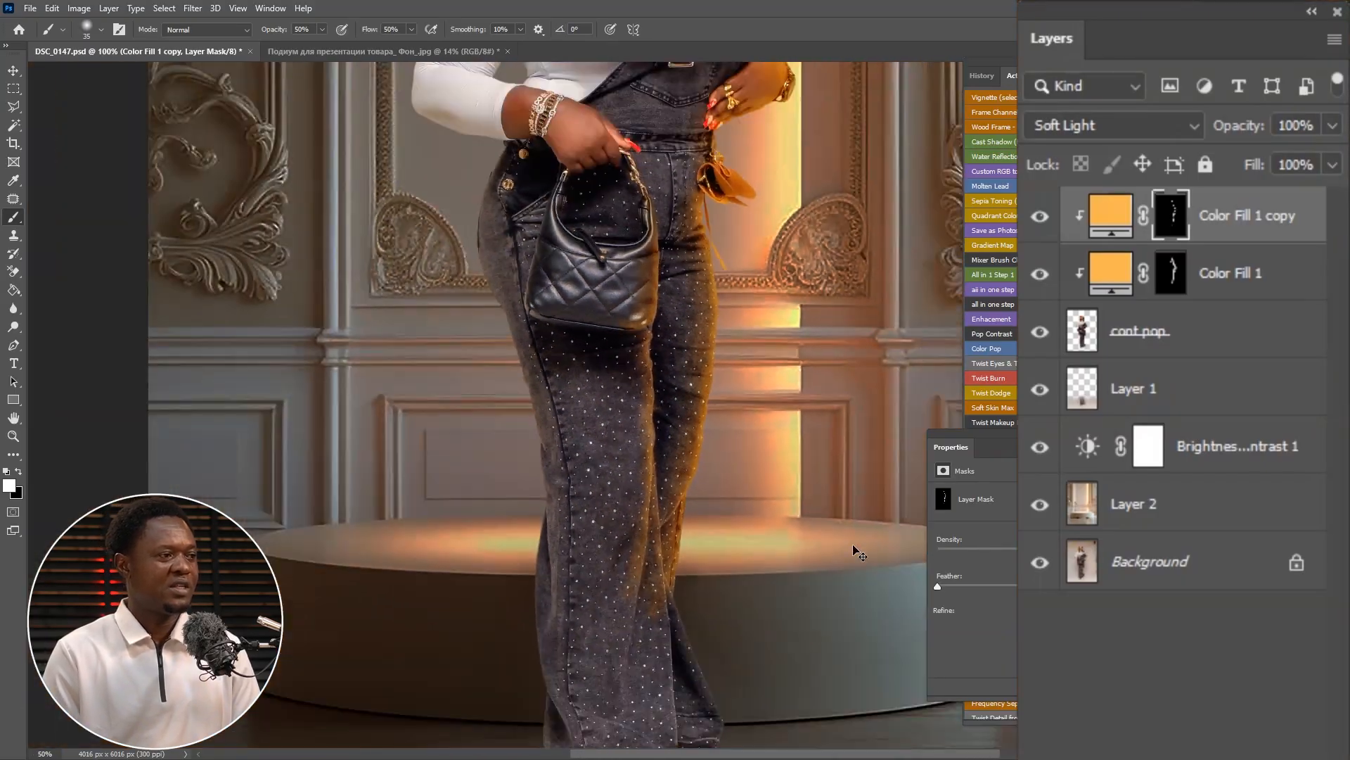
{"action": "key", "text": "ctrl+minus"}
{"action": "key", "text": "ctrl+minus"}
{"action": "key", "text": "ctrl+minus"}
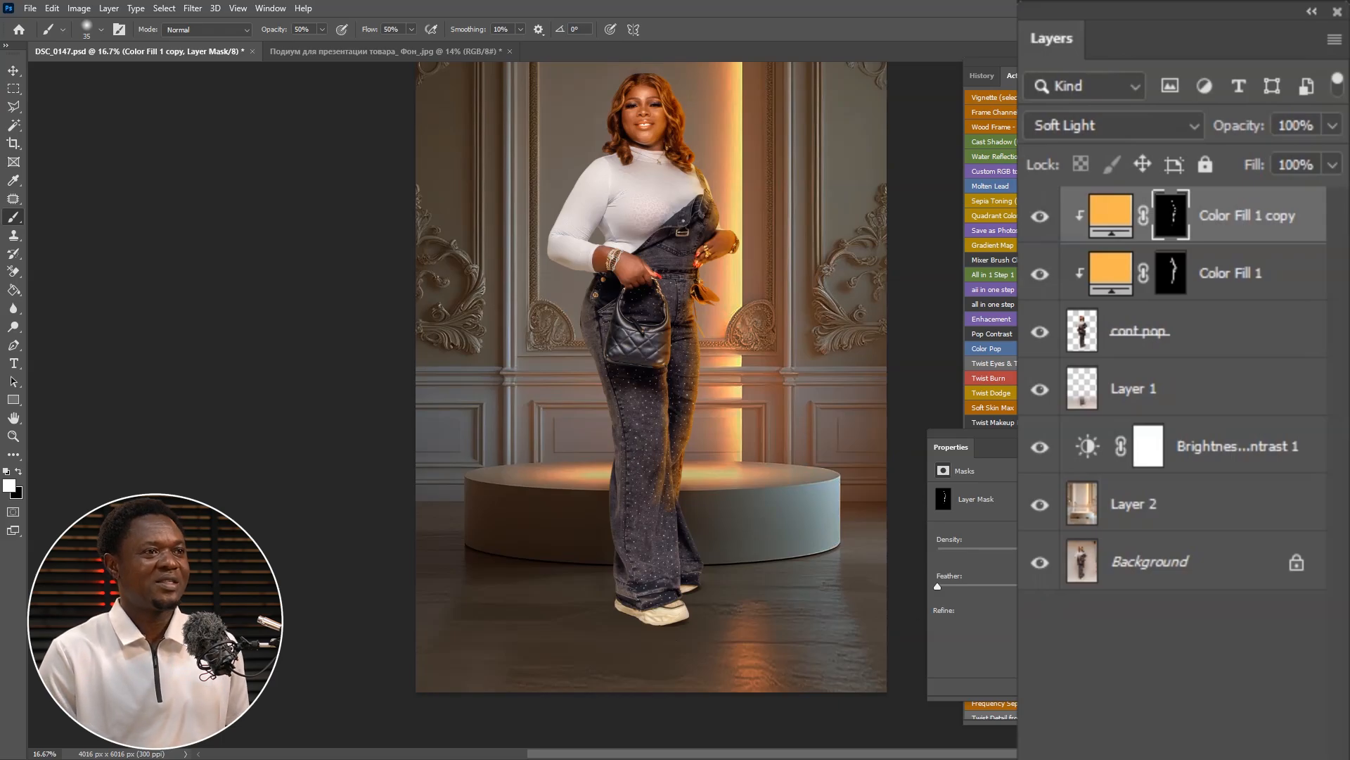
{"action": "left_click", "coordinate": [1041, 275]}
{"action": "left_click", "coordinate": [1041, 275]}
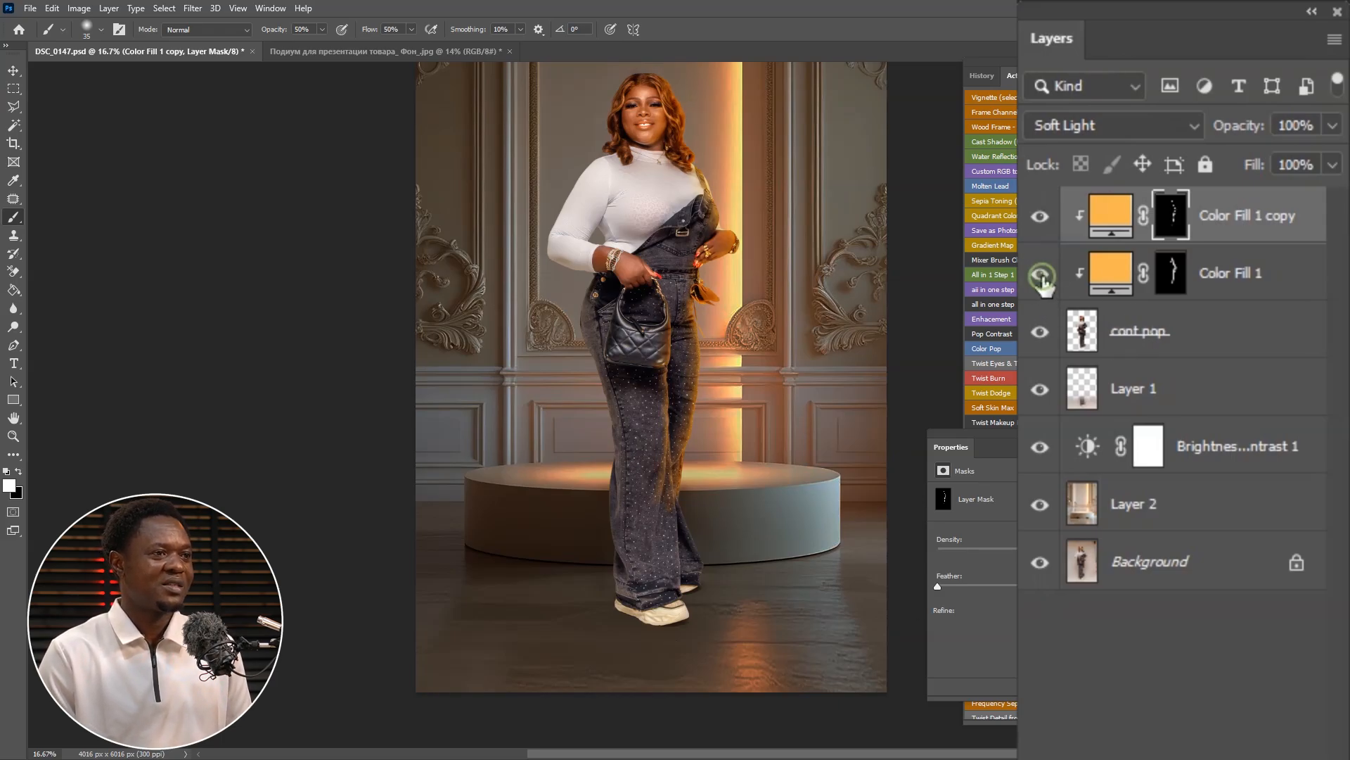
{"action": "left_click", "coordinate": [1040, 217]}
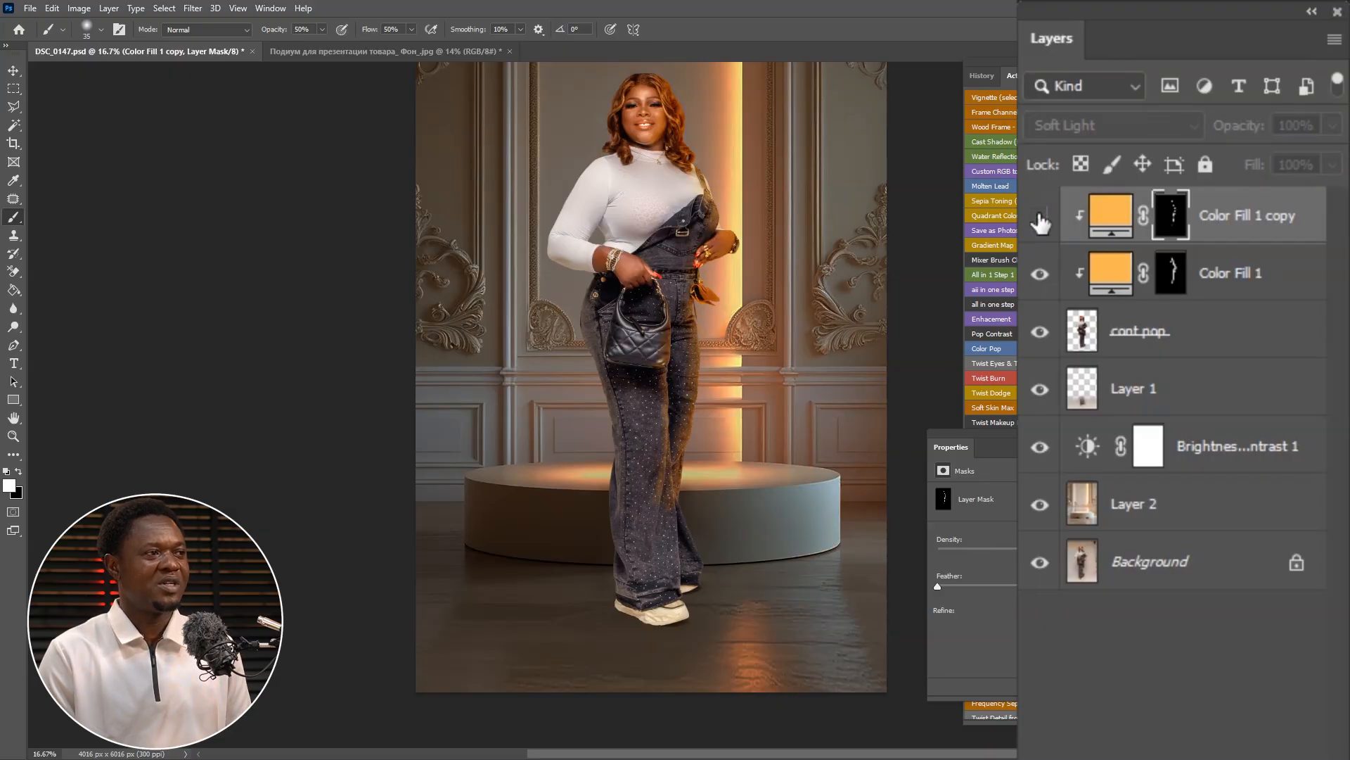
Step: Rename the Color Fill 1 copy layer to "edge" and the Color Fill 1 layer to "main"
{"action": "double_click", "coordinate": [1239, 215]}
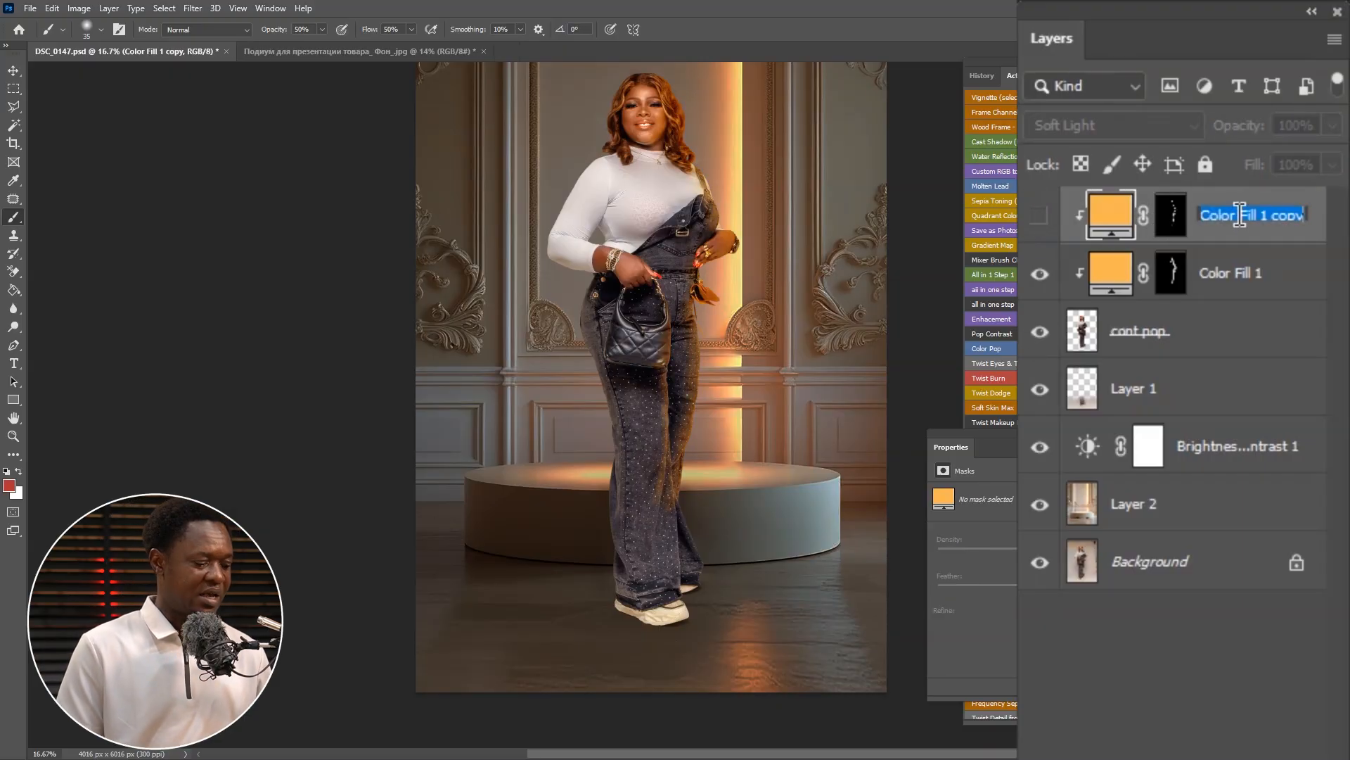
{"action": "type", "text": "edge"}
{"action": "key", "text": "Return"}
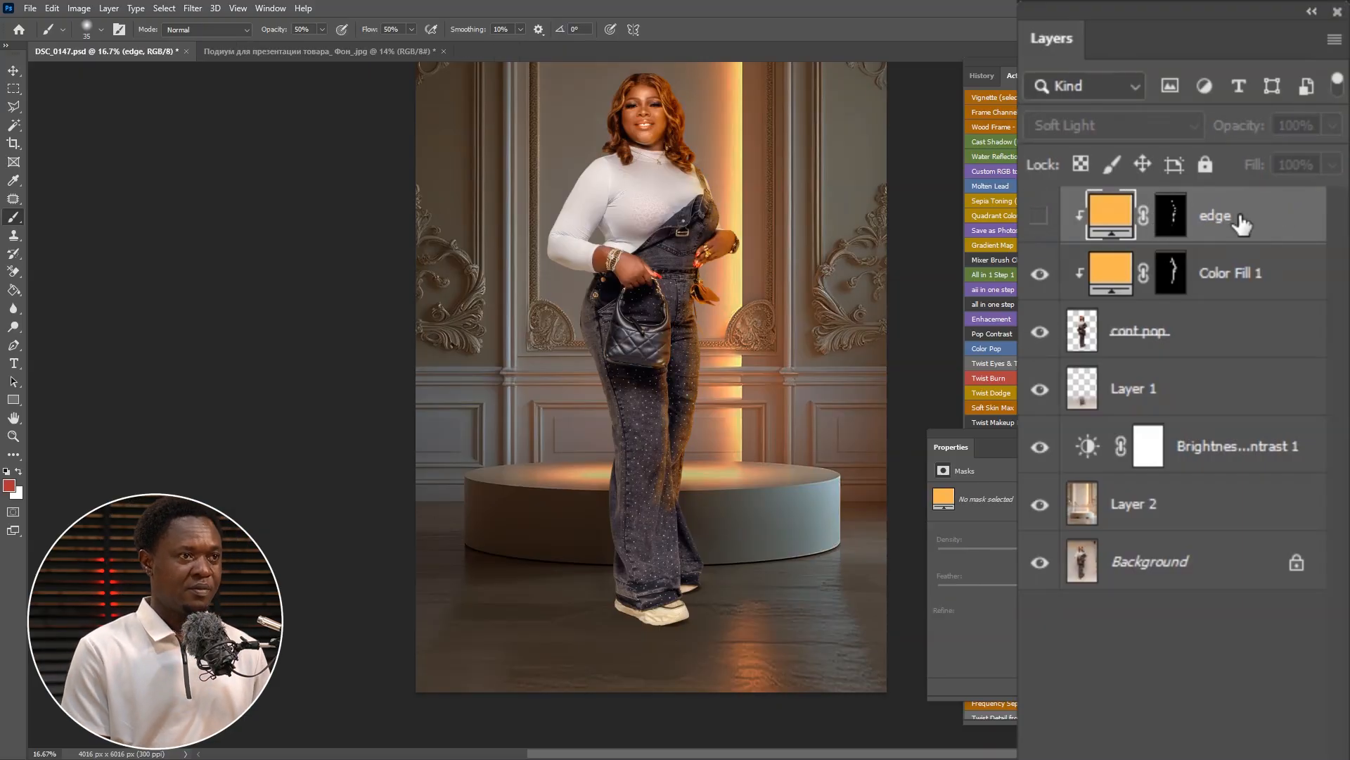
{"action": "double_click", "coordinate": [1240, 275]}
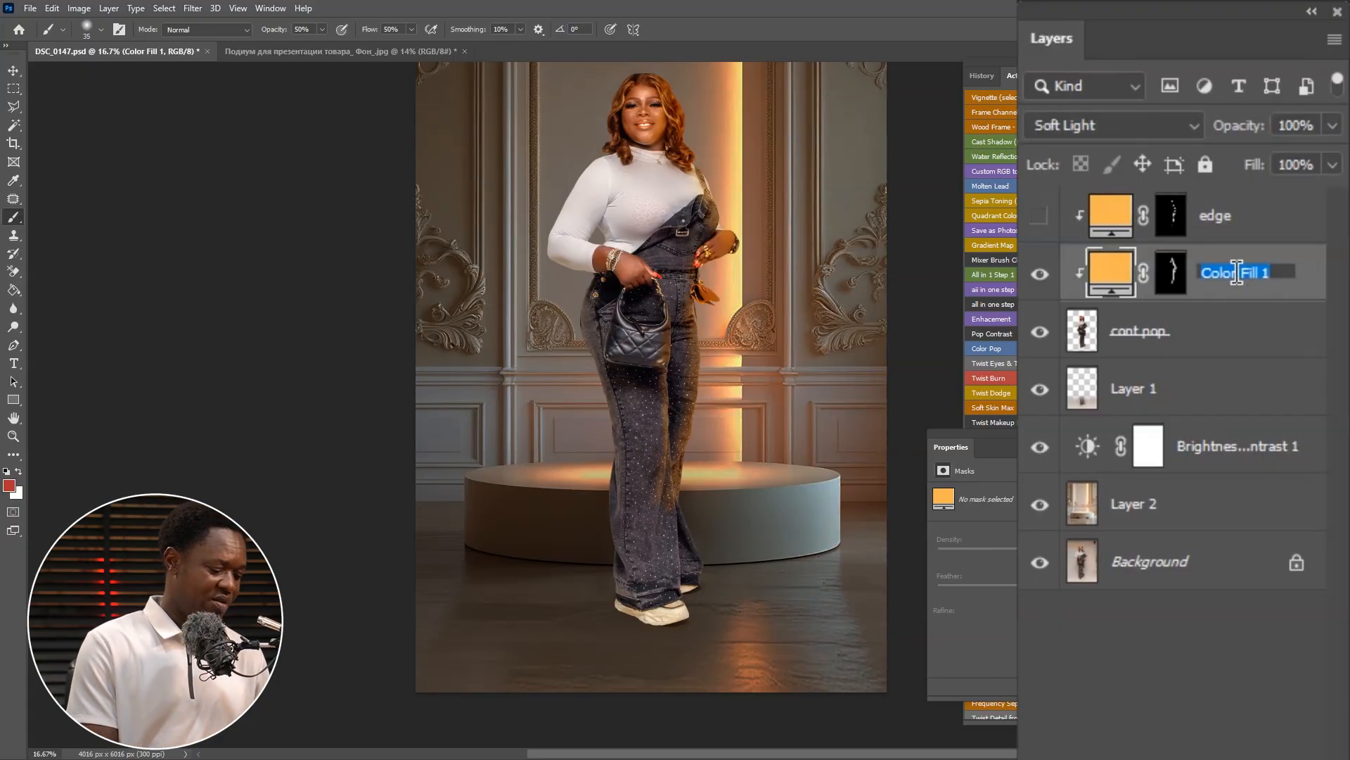
{"action": "type", "text": "main"}
{"action": "key", "text": "Return"}
Step: Compare the rim light before and after by toggling the edge and main layers, leaving both visible
{"action": "left_click", "coordinate": [1040, 216]}
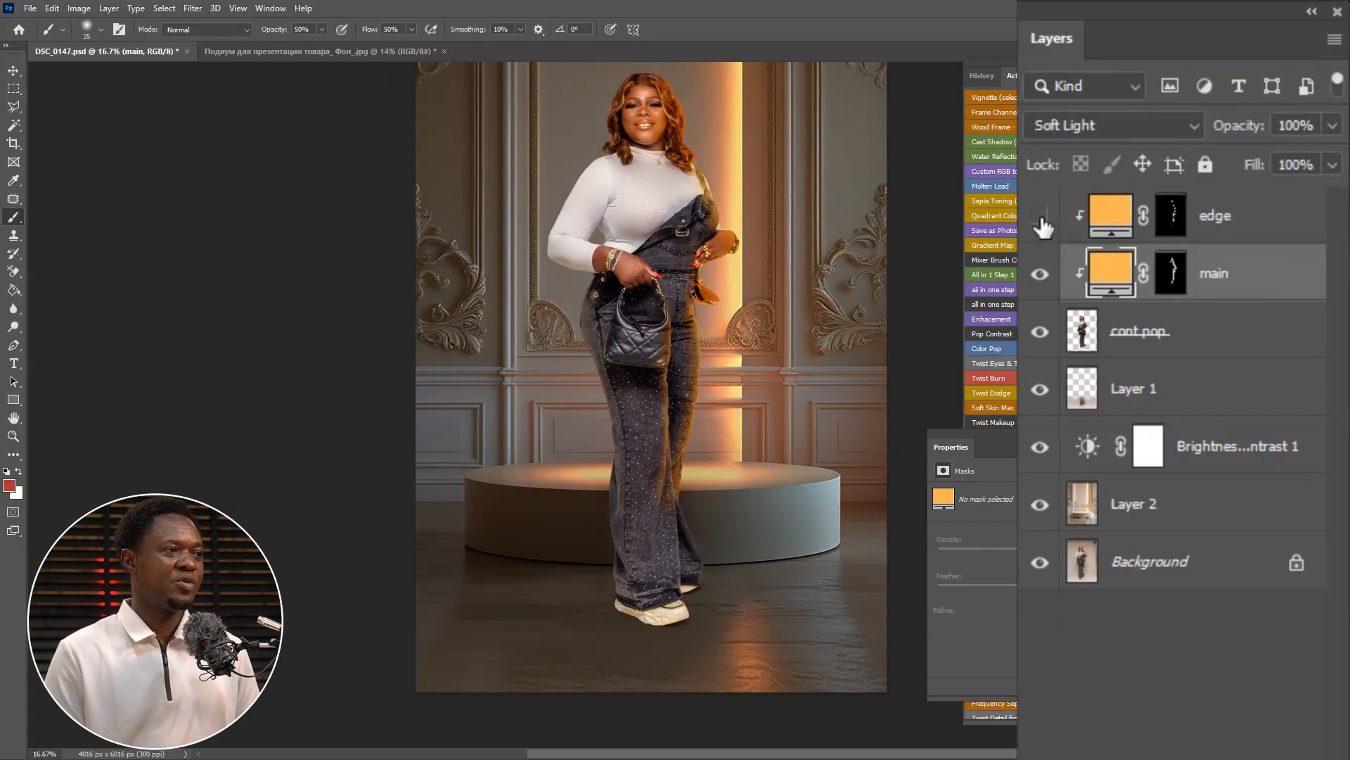
{"action": "left_click", "coordinate": [1040, 220]}
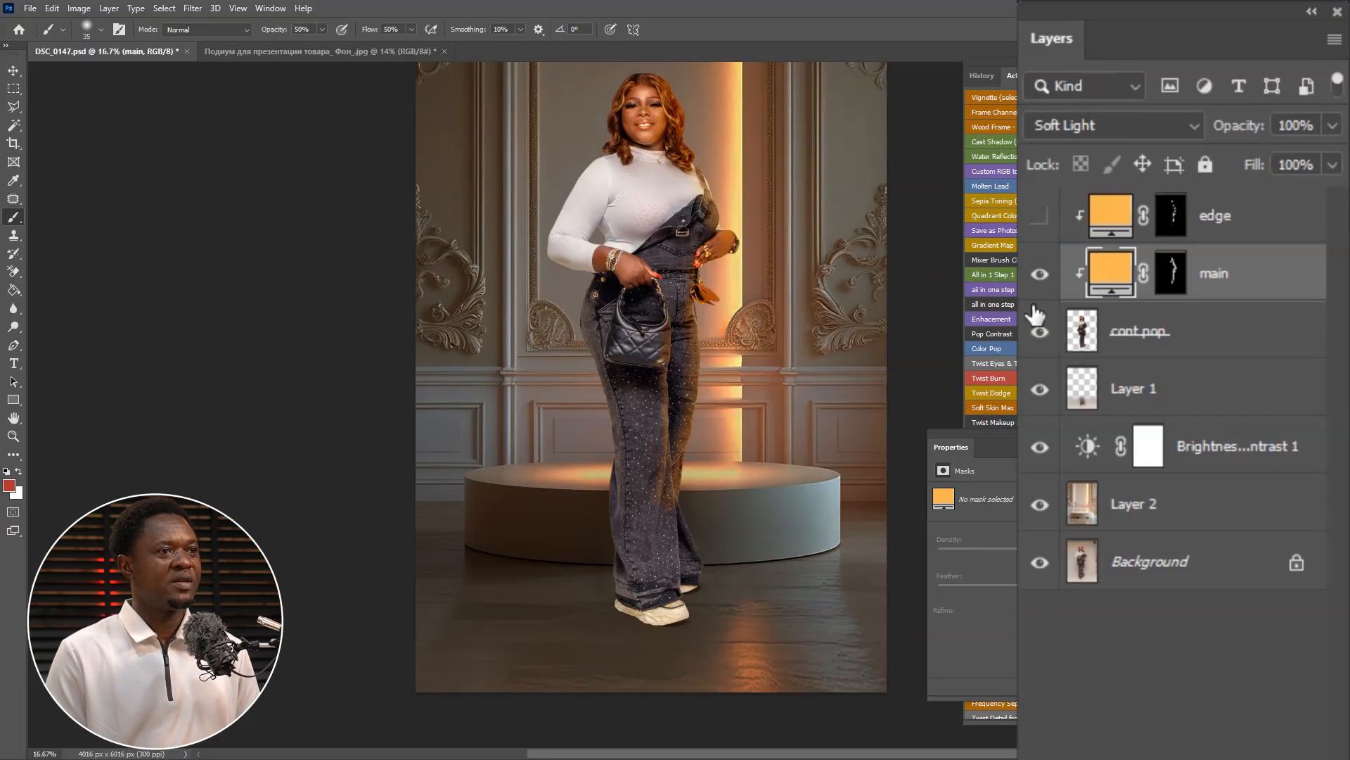
{"action": "left_click", "coordinate": [1040, 276]}
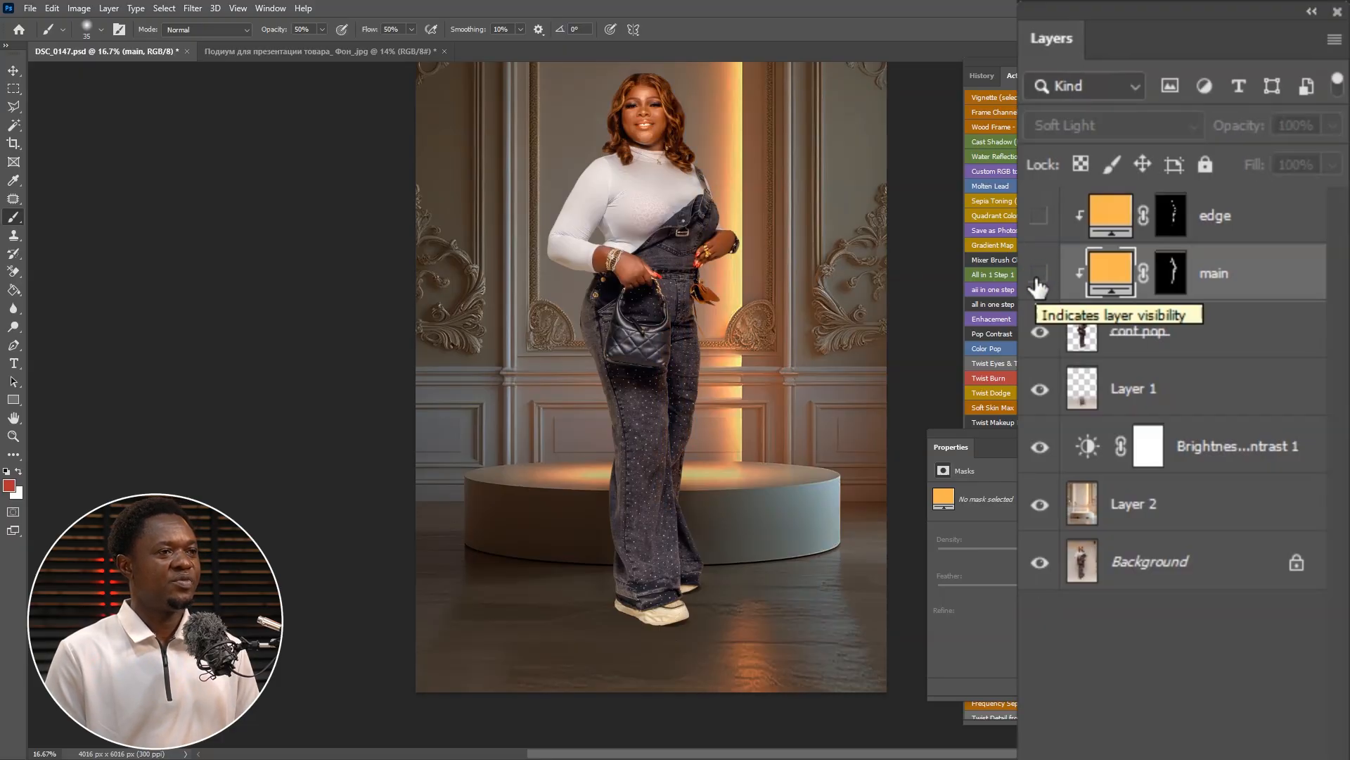
{"action": "left_click", "coordinate": [1039, 276]}
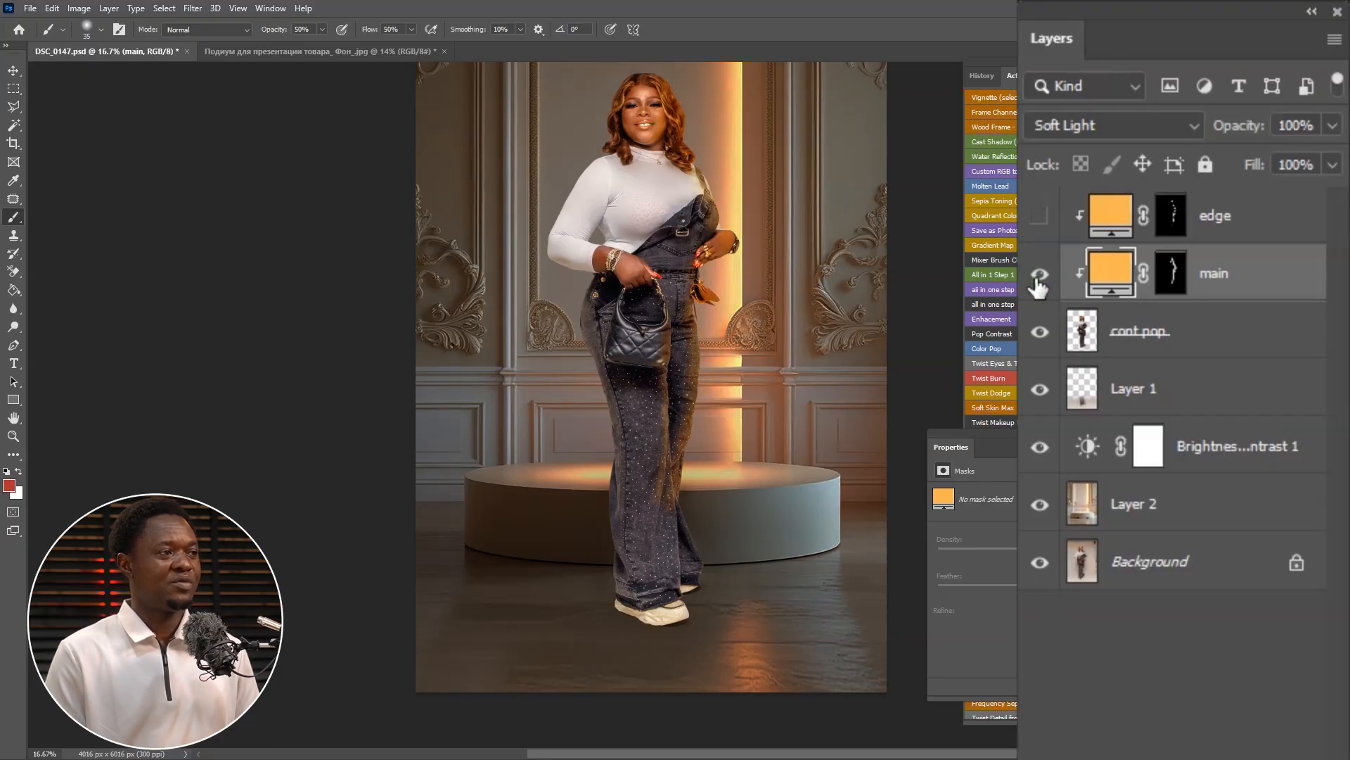
{"action": "left_click", "coordinate": [1038, 218]}
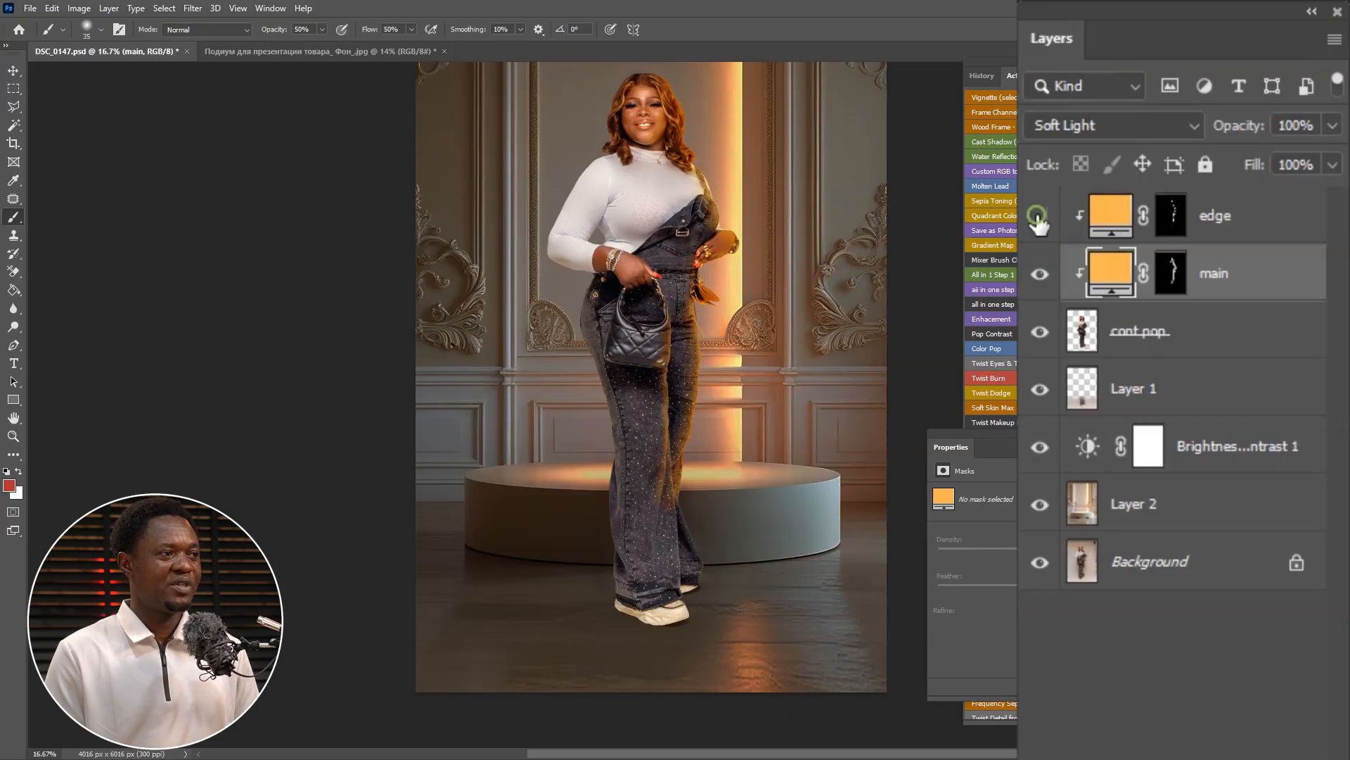
{"action": "left_click", "coordinate": [1038, 218]}
{"action": "left_click", "coordinate": [1038, 218]}
{"action": "left_click", "coordinate": [1038, 218]}
{"action": "left_click", "coordinate": [1038, 218]}
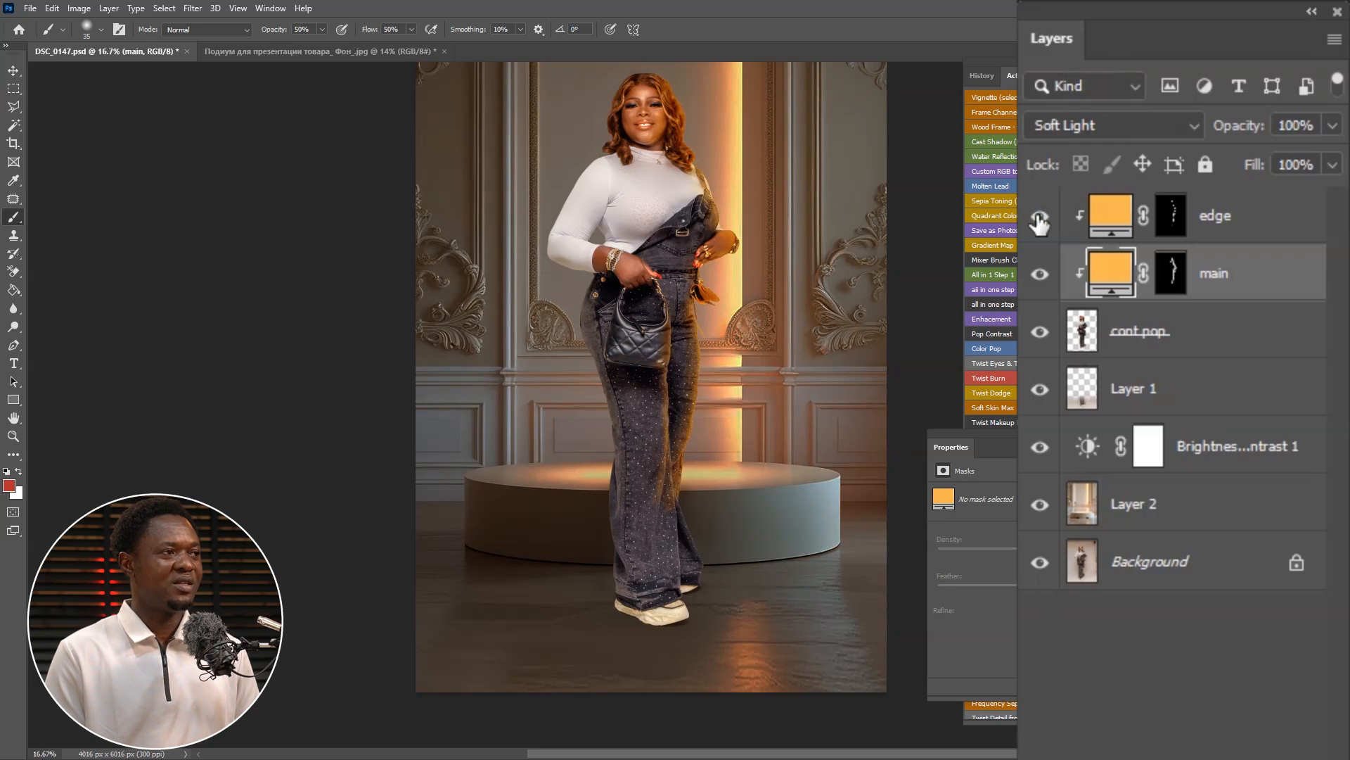